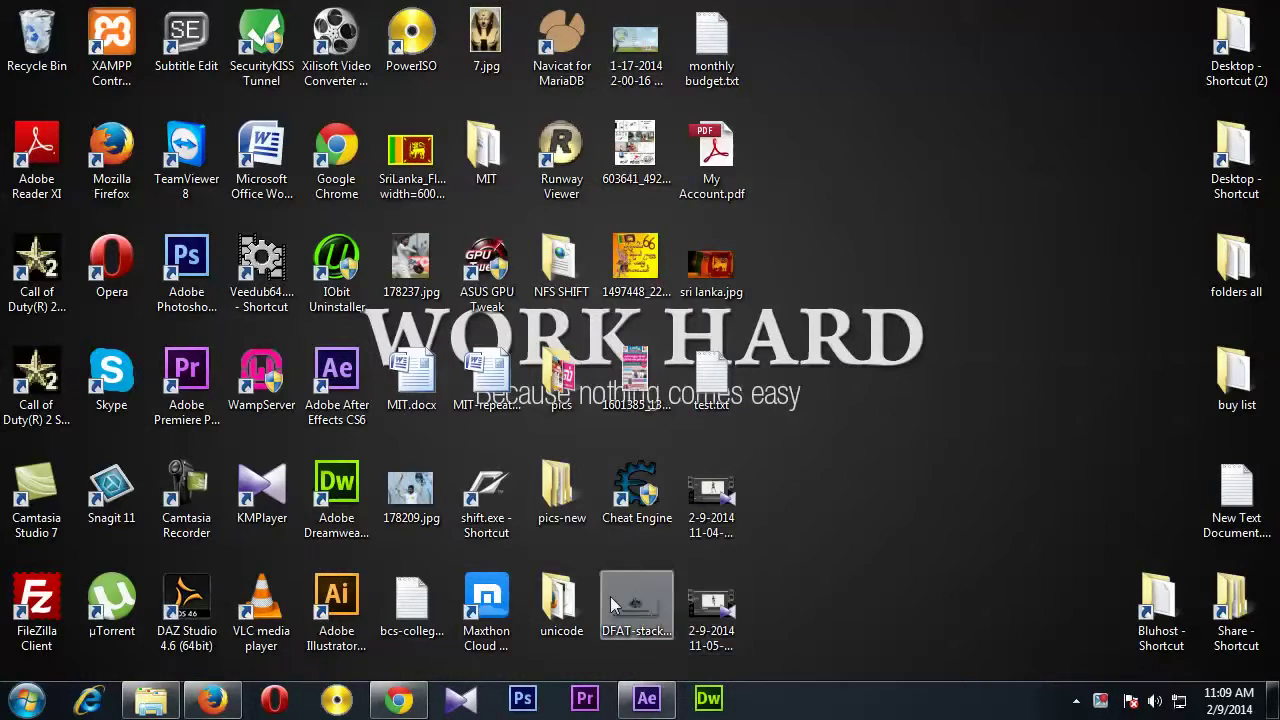
Restore Chrome showing Dreamstime's stock video requirements: QuickTime MOV, PhotoJPEG/MJPEG, 30-second maximum.
{"action": "left_click", "coordinate": [398, 698]}
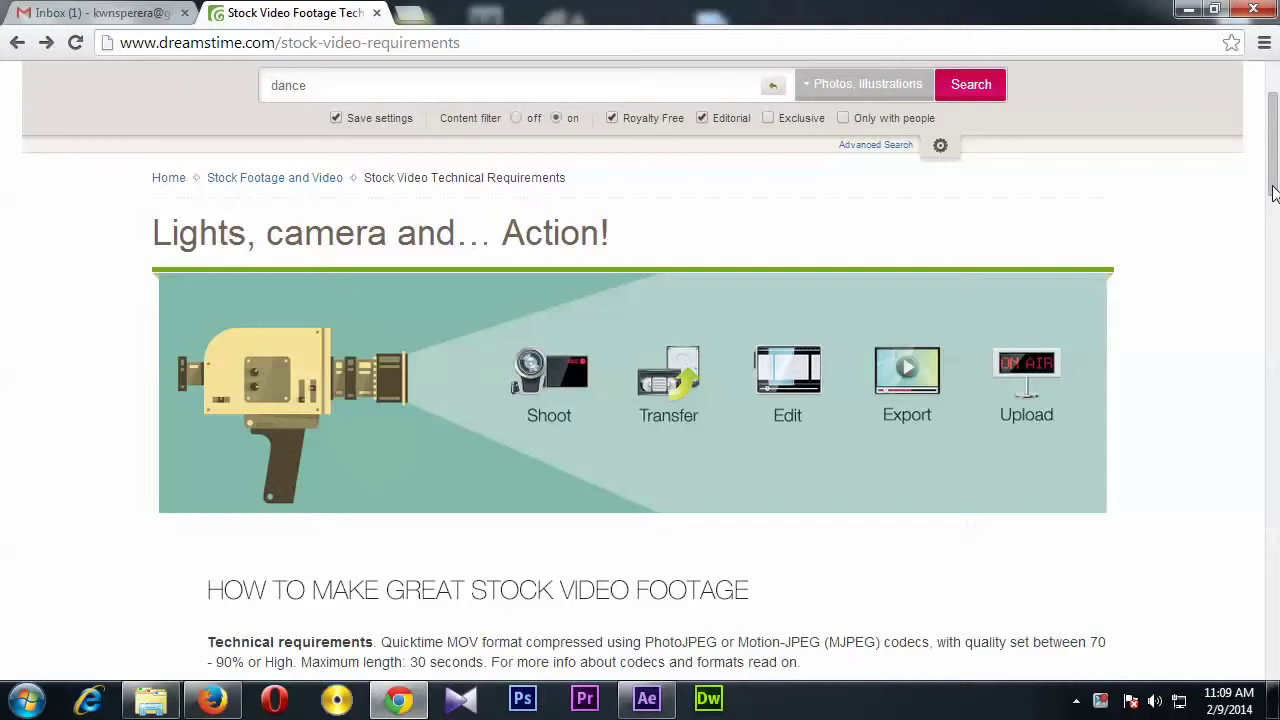
{"action": "left_click_drag", "start_coordinate": [1275, 175], "coordinate": [1272, 208]}
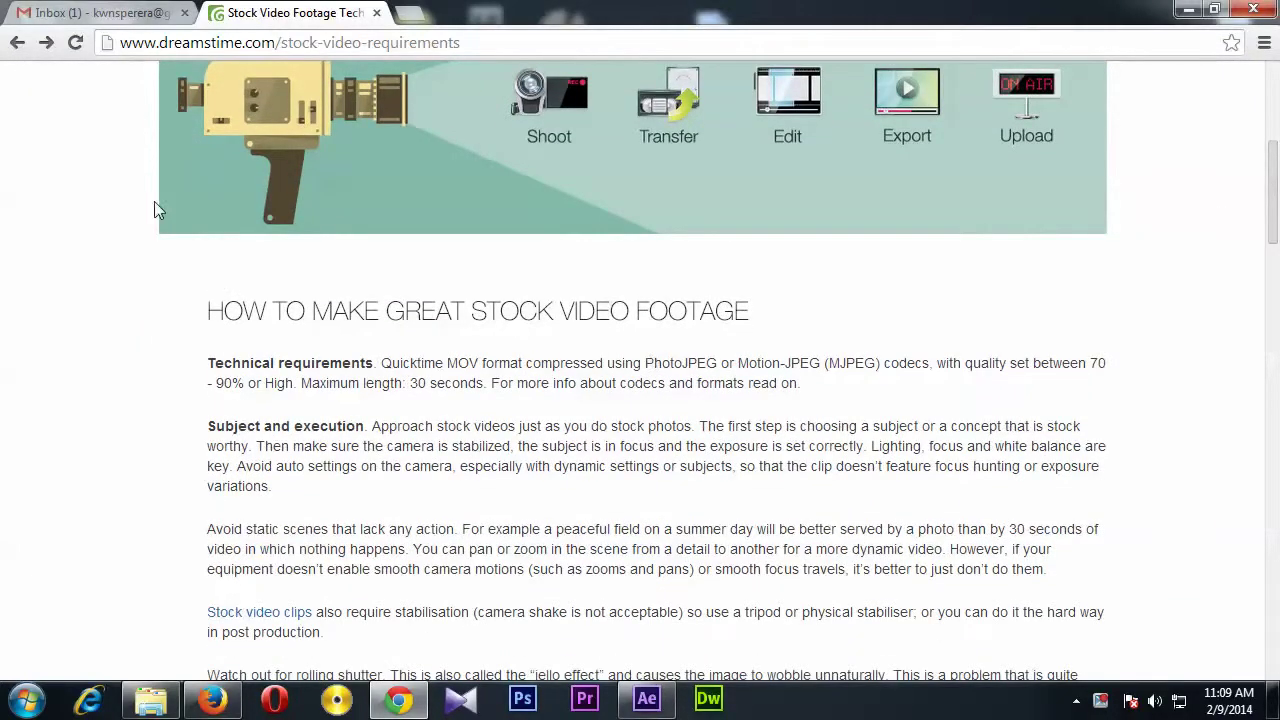
{"action": "left_click_drag", "start_coordinate": [211, 40], "coordinate": [140, 57]}
{"action": "left_click", "coordinate": [310, 380]}
{"action": "left_click_drag", "start_coordinate": [205, 368], "coordinate": [372, 366]}
{"action": "left_click", "coordinate": [417, 370]}
{"action": "left_click_drag", "start_coordinate": [380, 362], "coordinate": [534, 356]}
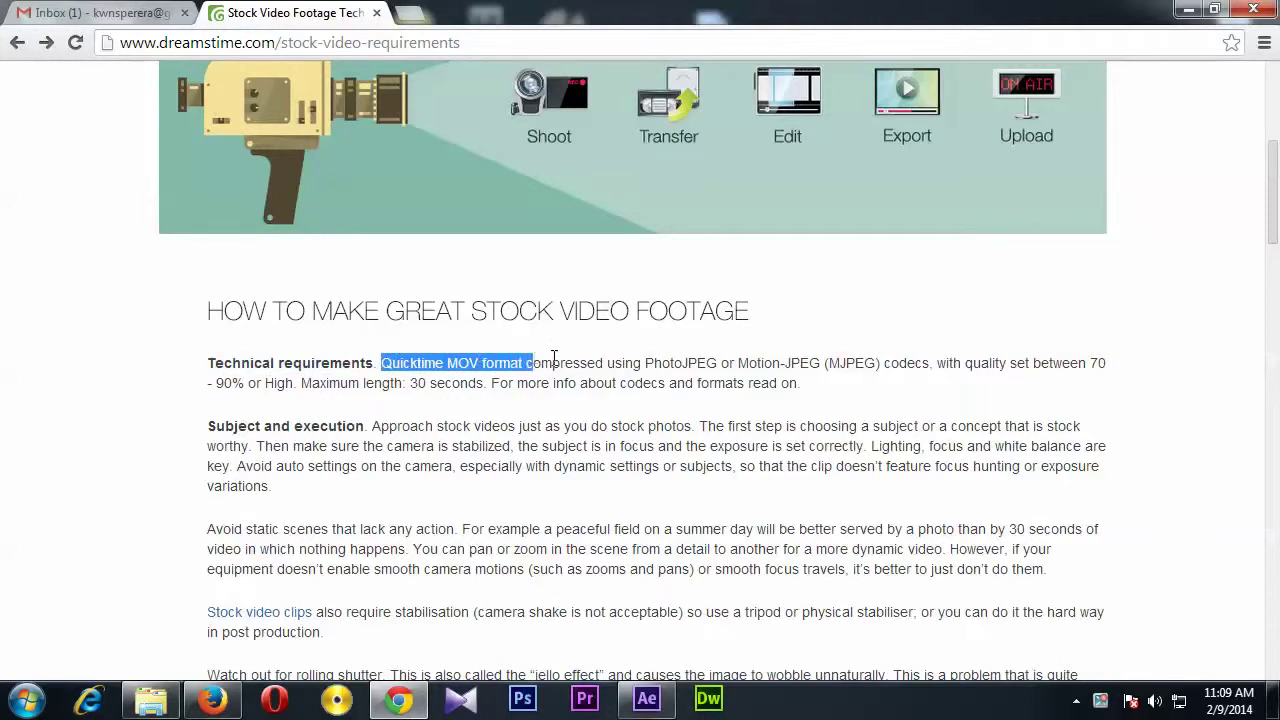
{"action": "left_click", "coordinate": [537, 367]}
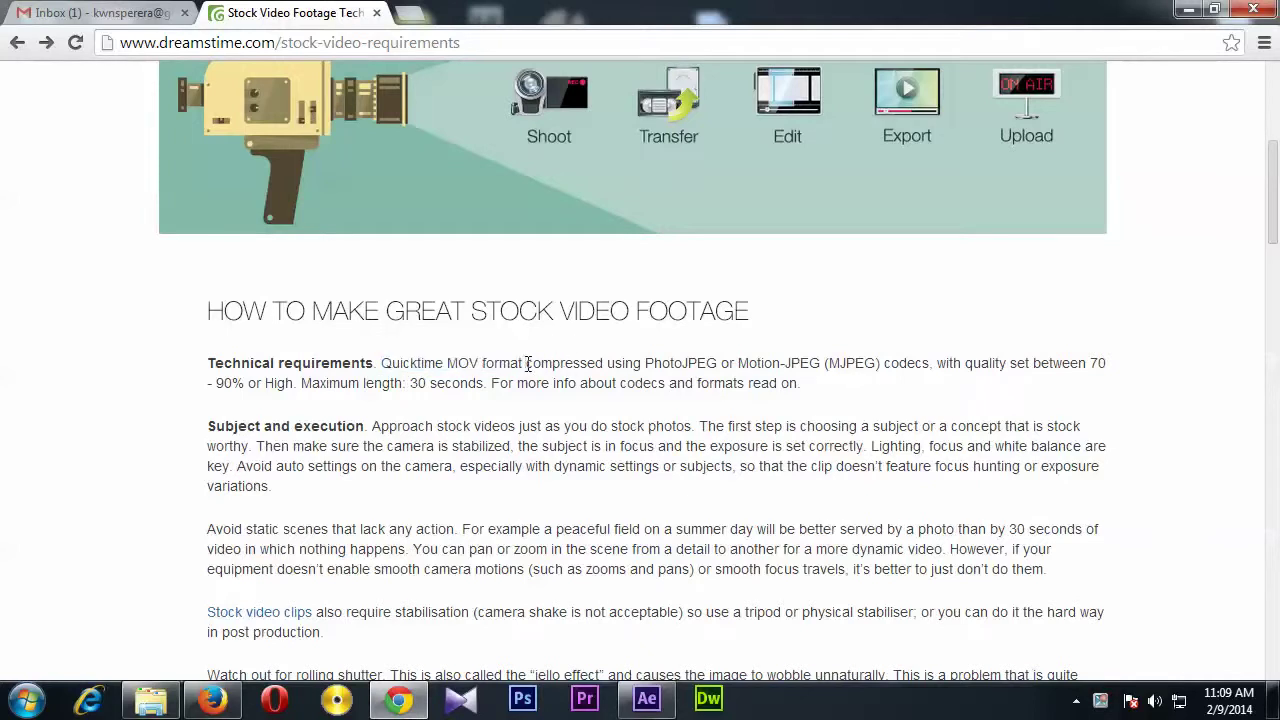
{"action": "left_click_drag", "start_coordinate": [527, 364], "coordinate": [719, 363]}
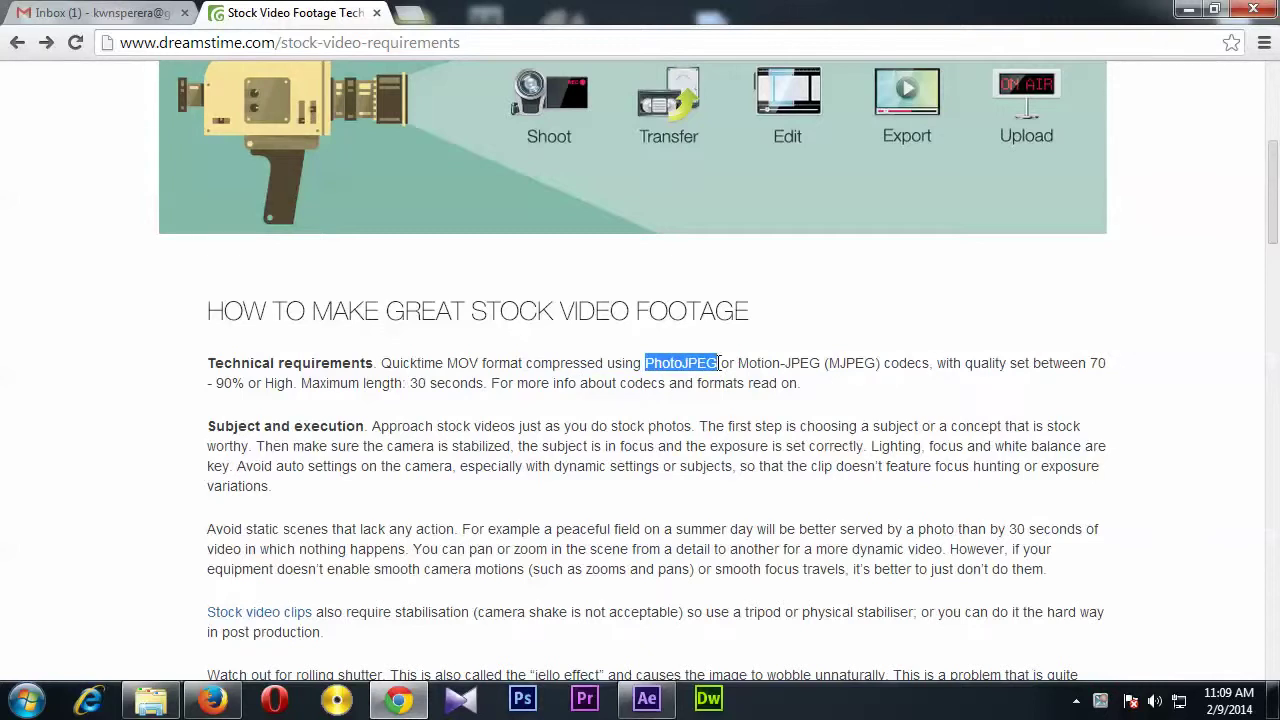
{"action": "left_click_drag", "start_coordinate": [896, 365], "coordinate": [824, 368]}
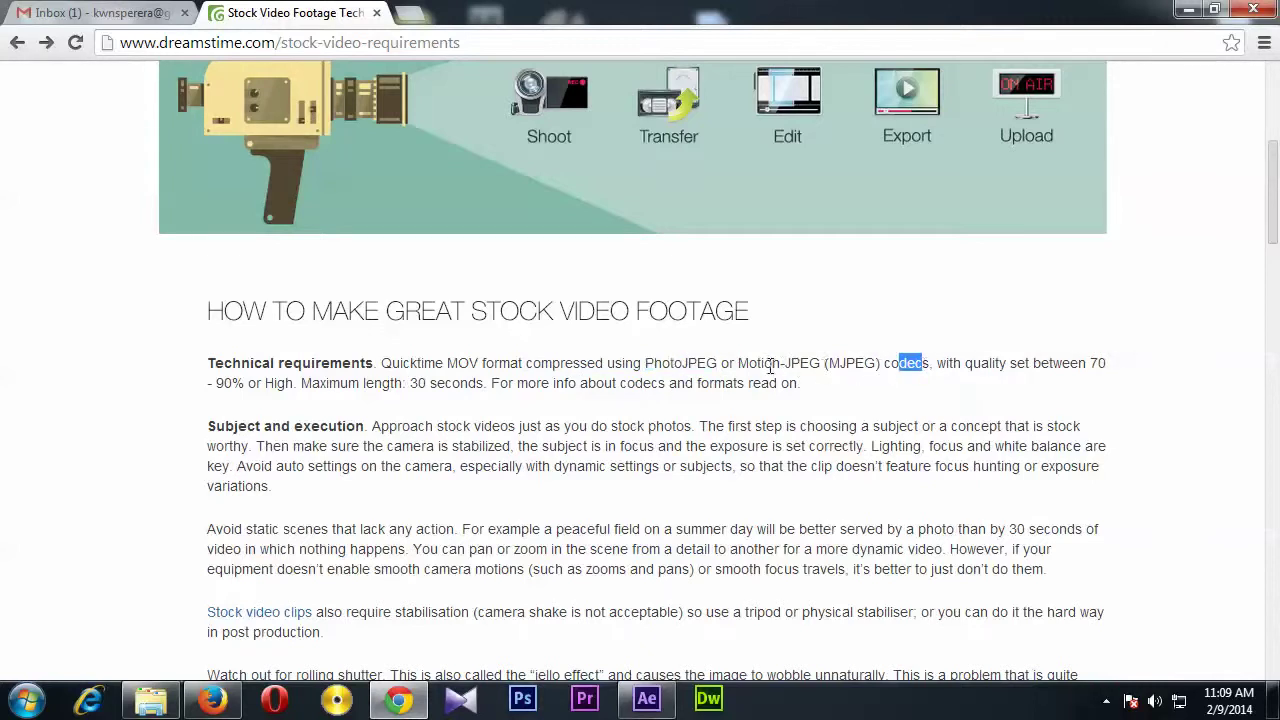
{"action": "left_click", "coordinate": [867, 358]}
{"action": "left_click_drag", "start_coordinate": [956, 364], "coordinate": [1106, 364]}
{"action": "double_click", "coordinate": [228, 383]}
{"action": "left_click", "coordinate": [360, 382]}
Check in Explorer that girl-run000.png measures 1920 x 1080.
{"action": "left_click", "coordinate": [151, 700]}
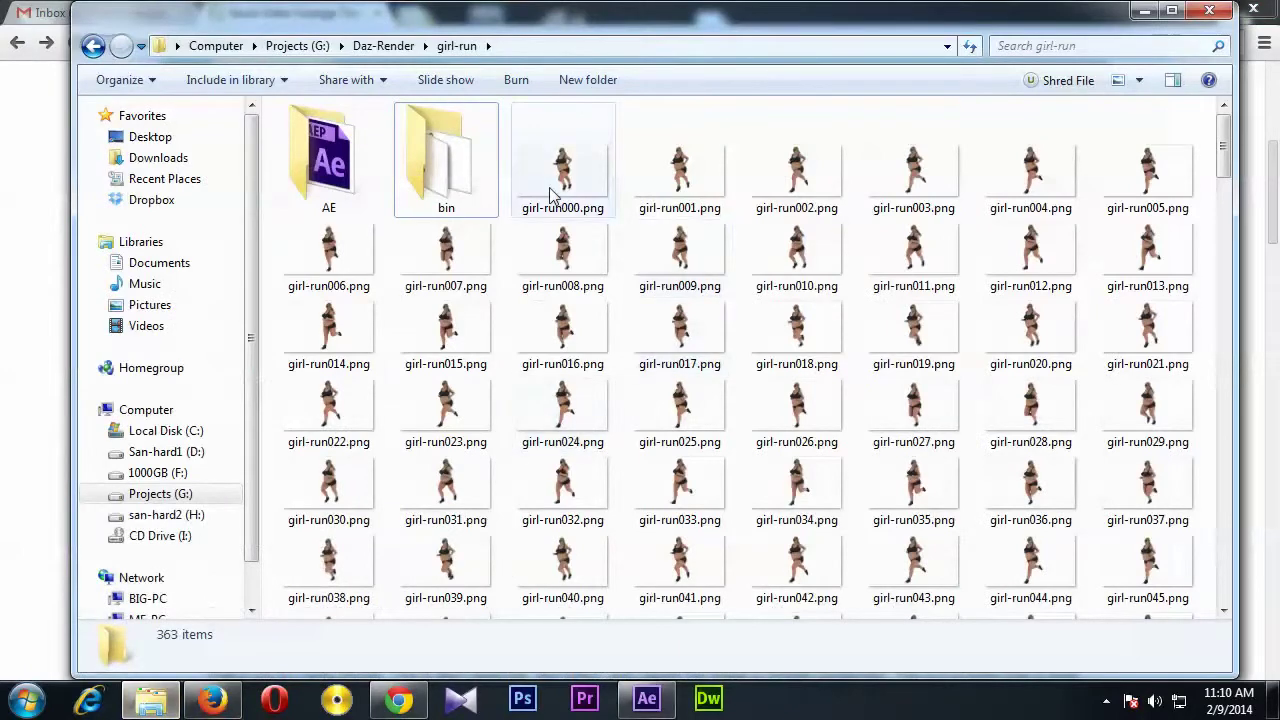
{"action": "left_click", "coordinate": [556, 180]}
{"action": "left_click_drag", "start_coordinate": [1228, 160], "coordinate": [1260, 135]}
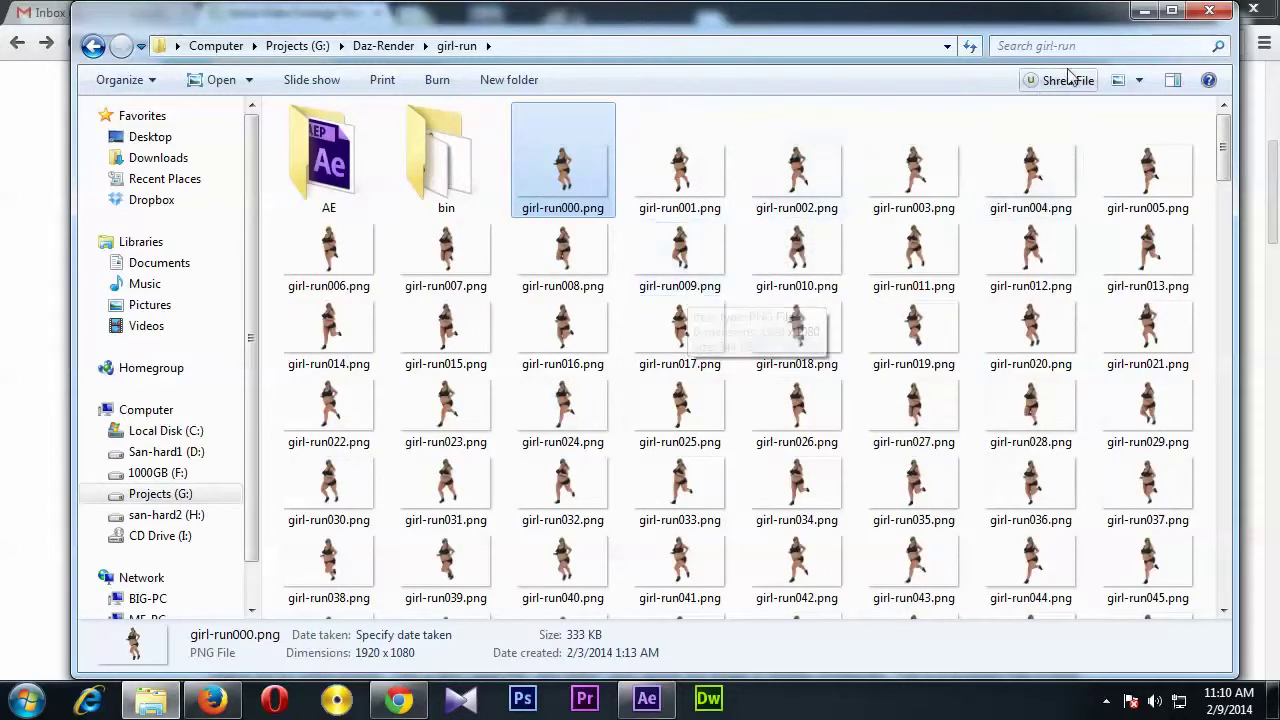
Minimize the Explorer folder and Chrome, then refresh the desktop.
{"action": "left_click", "coordinate": [1143, 11]}
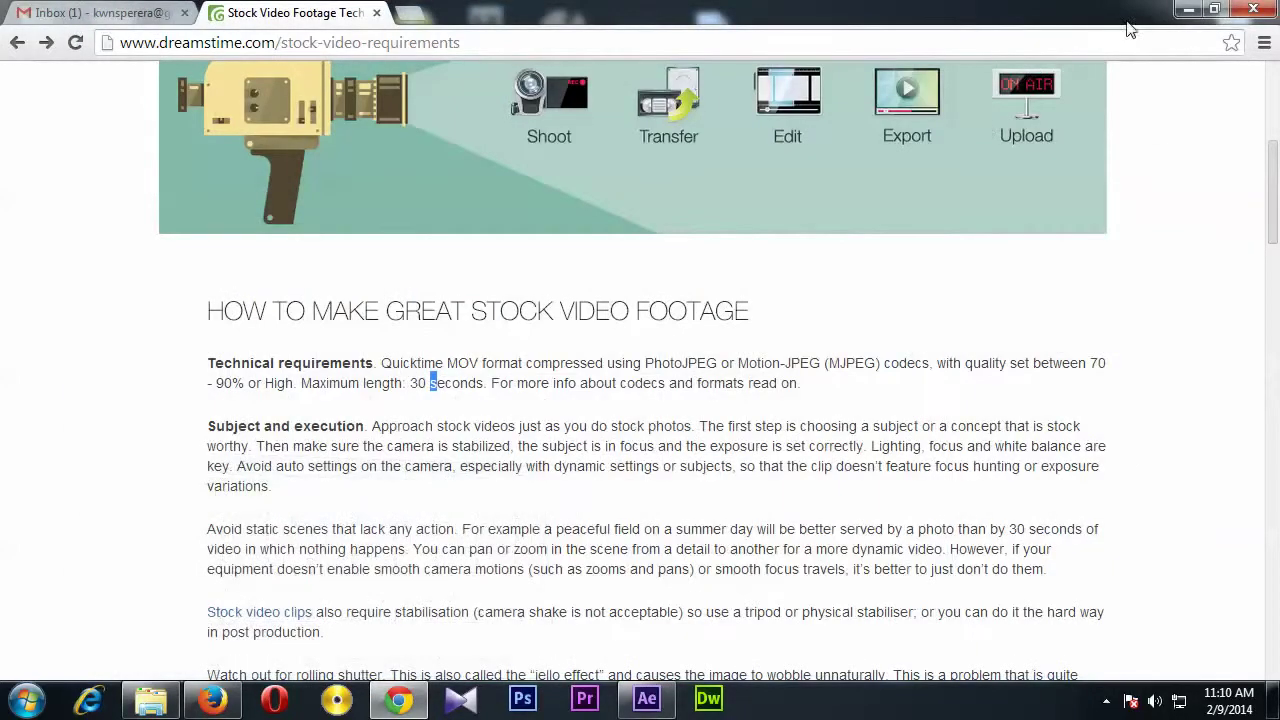
{"action": "left_click", "coordinate": [1188, 10]}
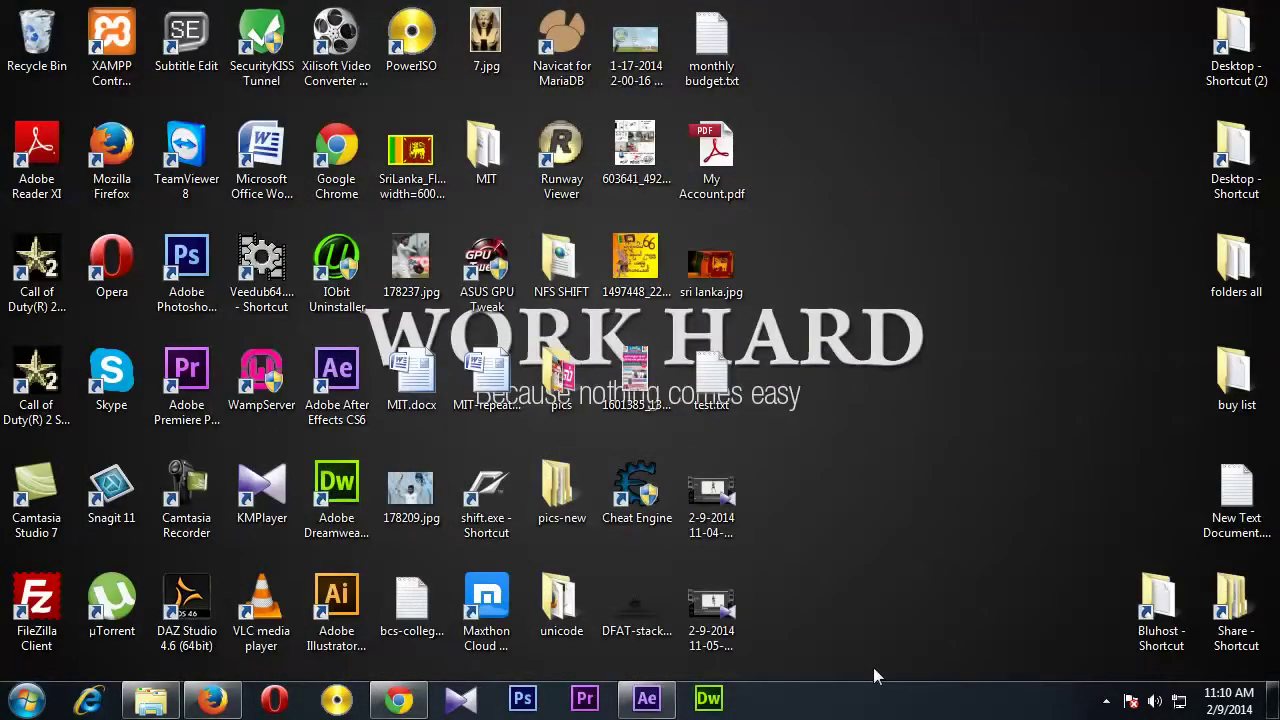
{"action": "right_click", "coordinate": [880, 268]}
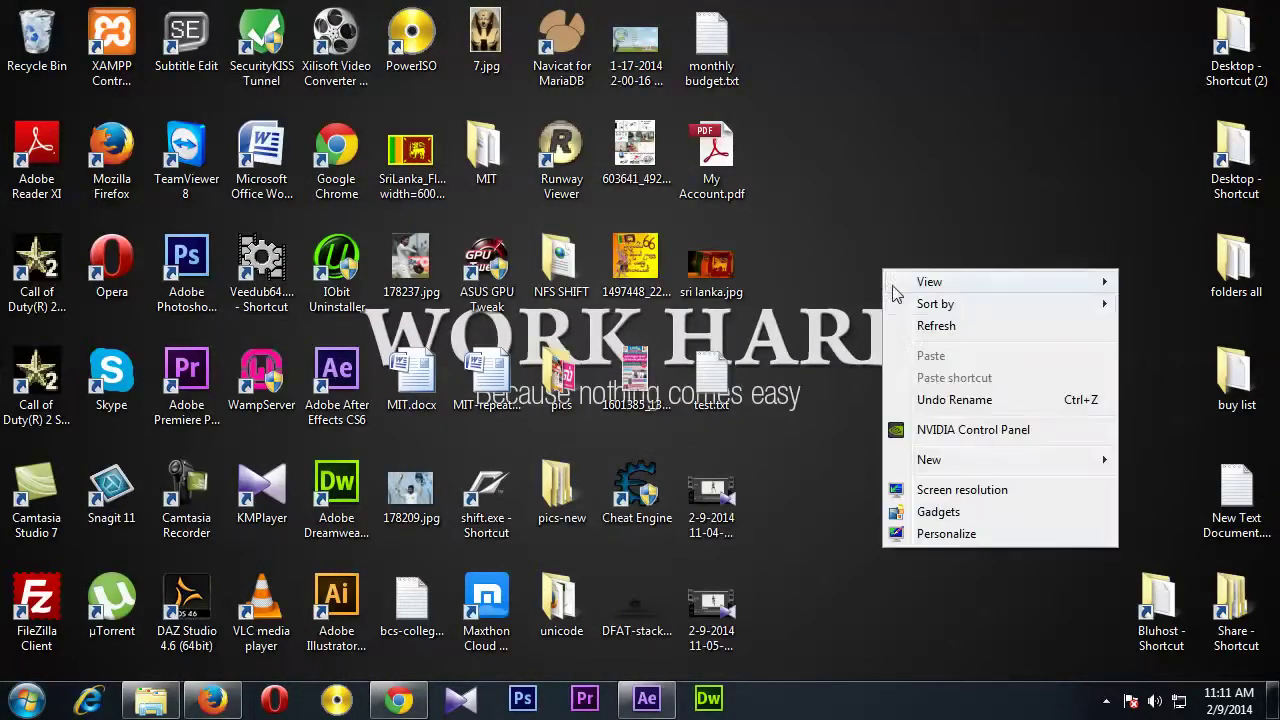
{"action": "left_click", "coordinate": [921, 333]}
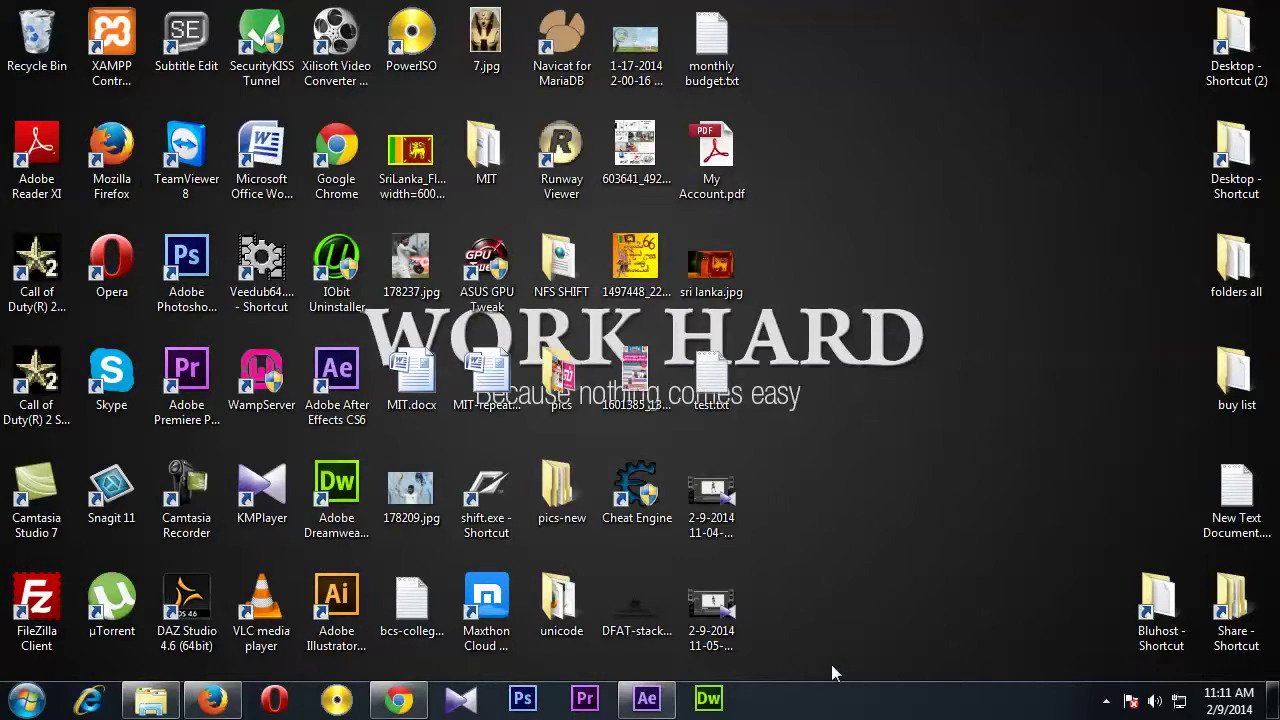
In After Effects, inspect the girl-run[000-360].png footage and open the girl-run-fat final composition.
{"action": "left_click", "coordinate": [648, 704]}
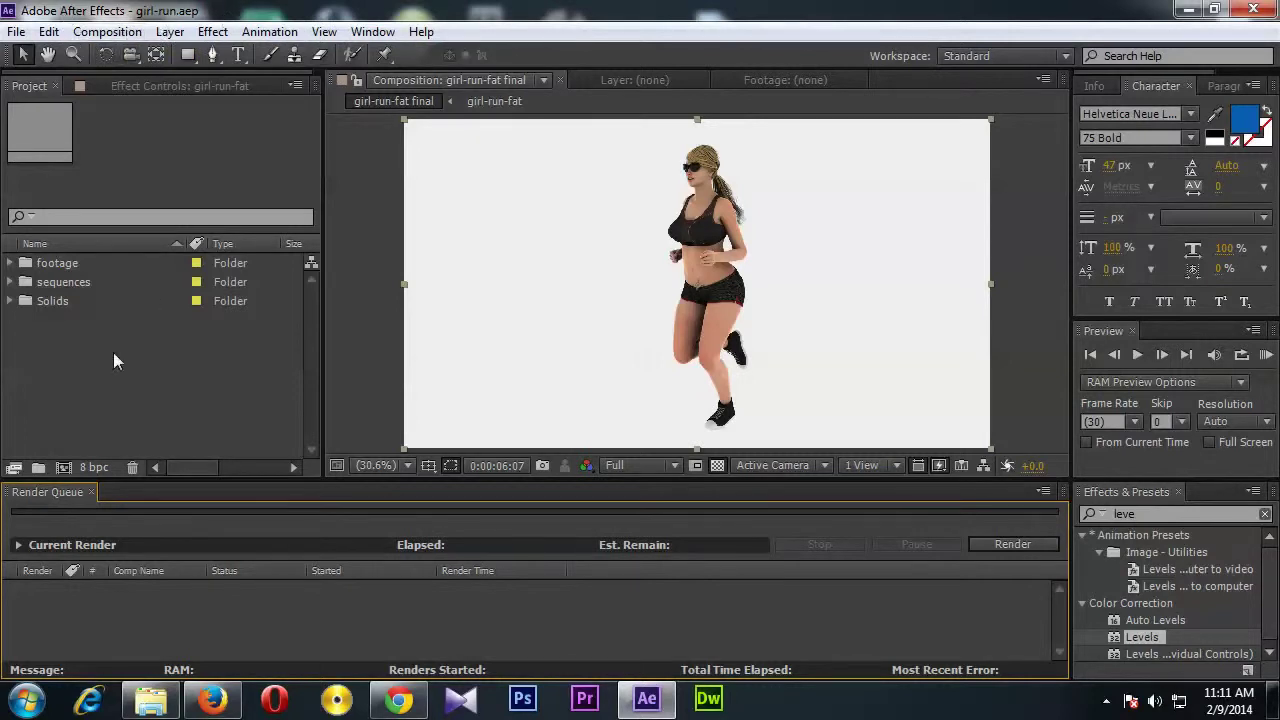
{"action": "left_click", "coordinate": [86, 422]}
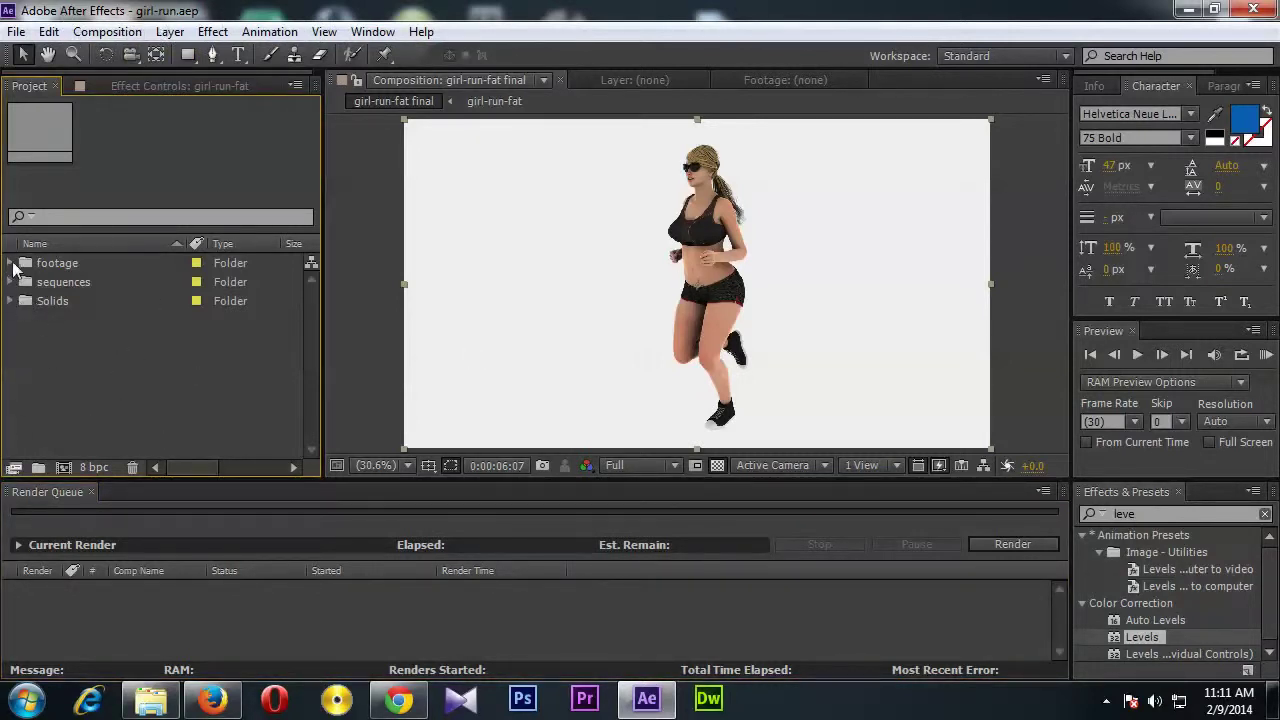
{"action": "left_click", "coordinate": [12, 263]}
{"action": "left_click", "coordinate": [12, 263]}
{"action": "left_click", "coordinate": [12, 263]}
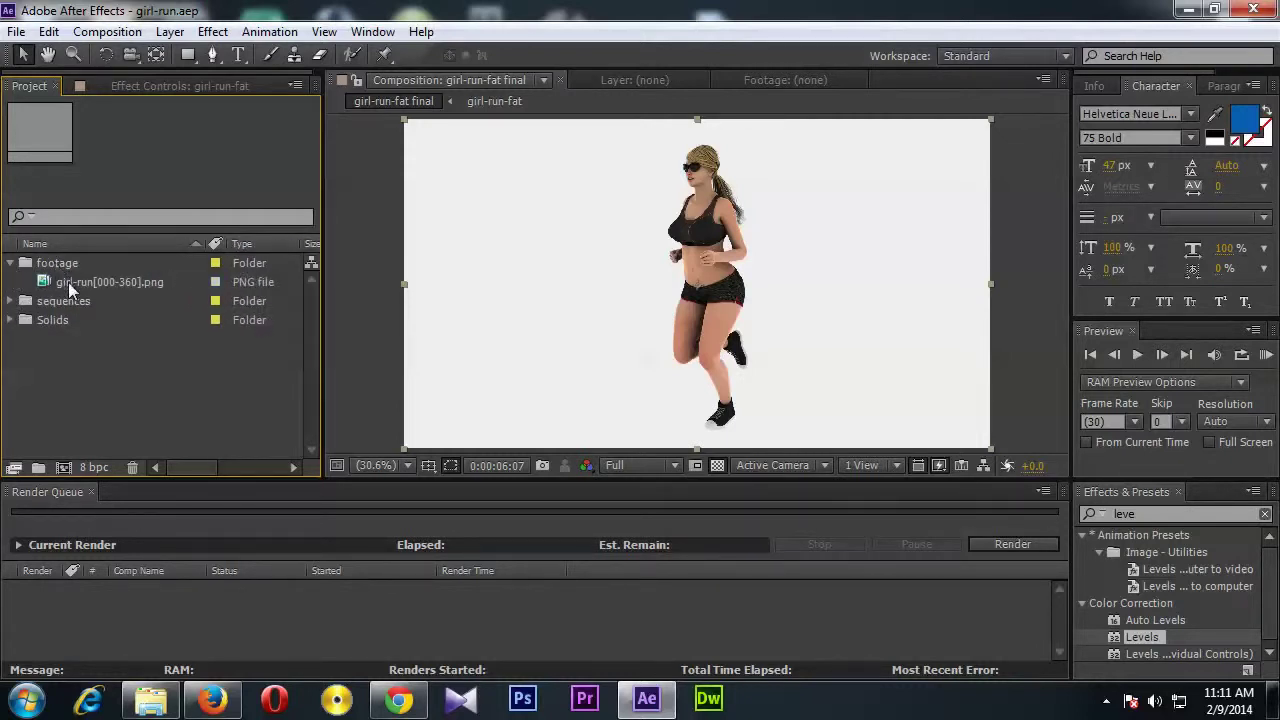
{"action": "left_click", "coordinate": [68, 283]}
{"action": "left_click", "coordinate": [12, 301]}
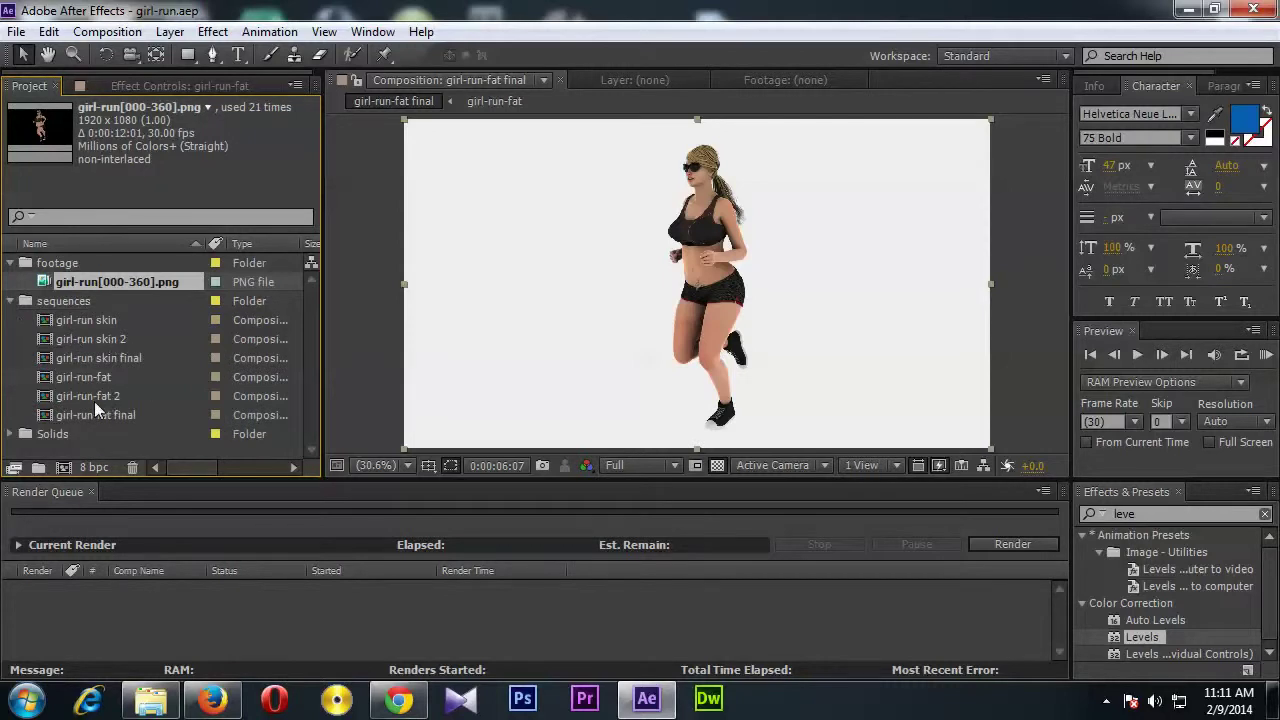
{"action": "left_click", "coordinate": [100, 358]}
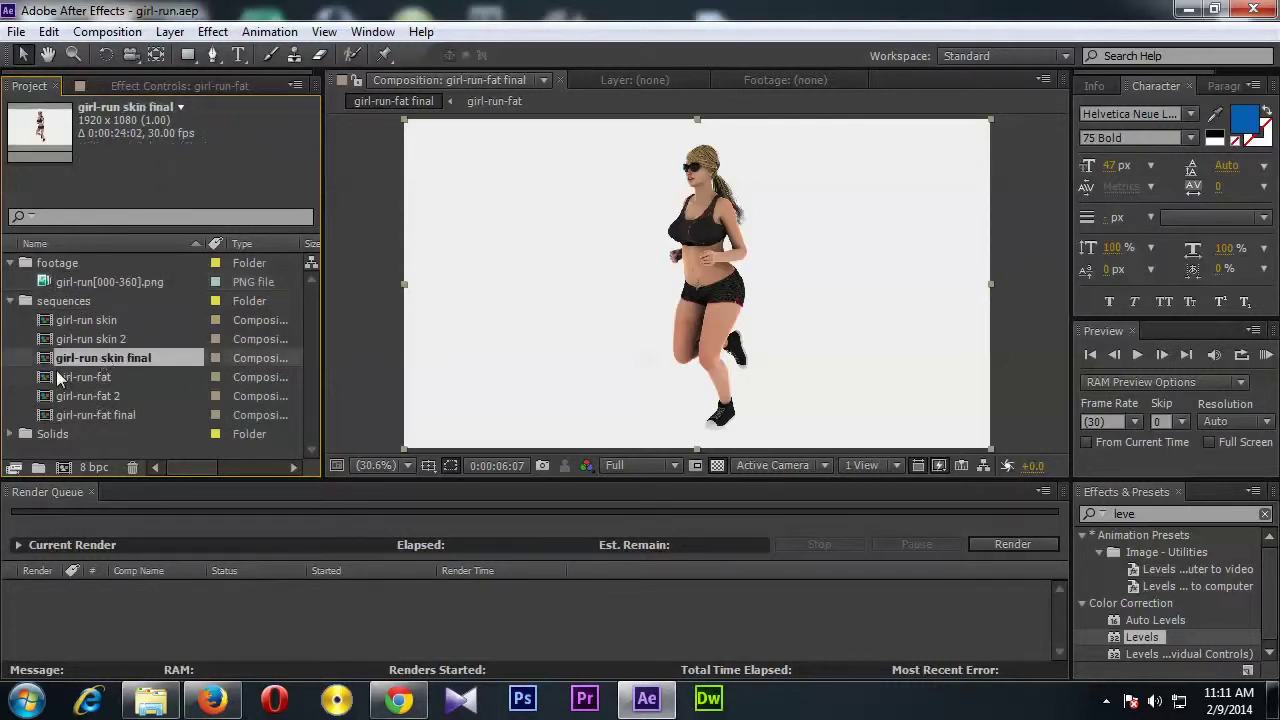
{"action": "left_click", "coordinate": [95, 412]}
{"action": "double_click", "coordinate": [103, 414]}
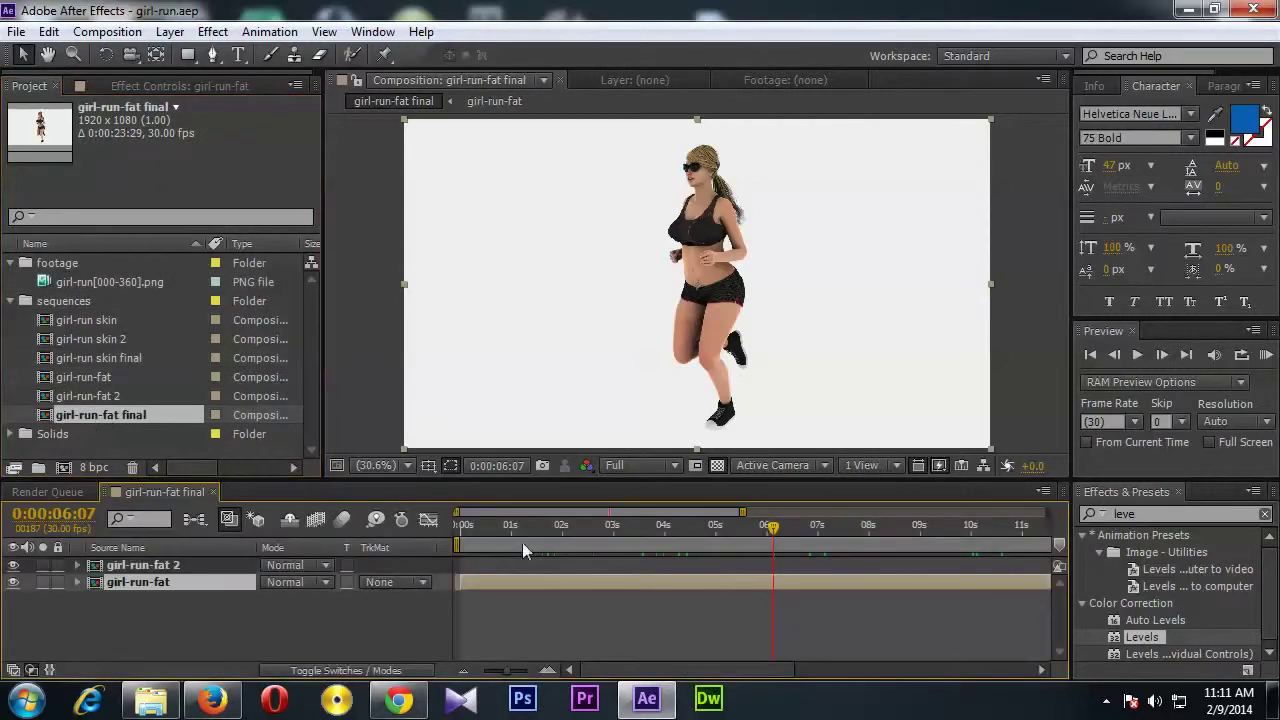
Preview girl-run-fat final at about 3, 6, 10, 14 and 21 seconds, and near the end.
{"action": "left_click_drag", "start_coordinate": [495, 525], "coordinate": [563, 537]}
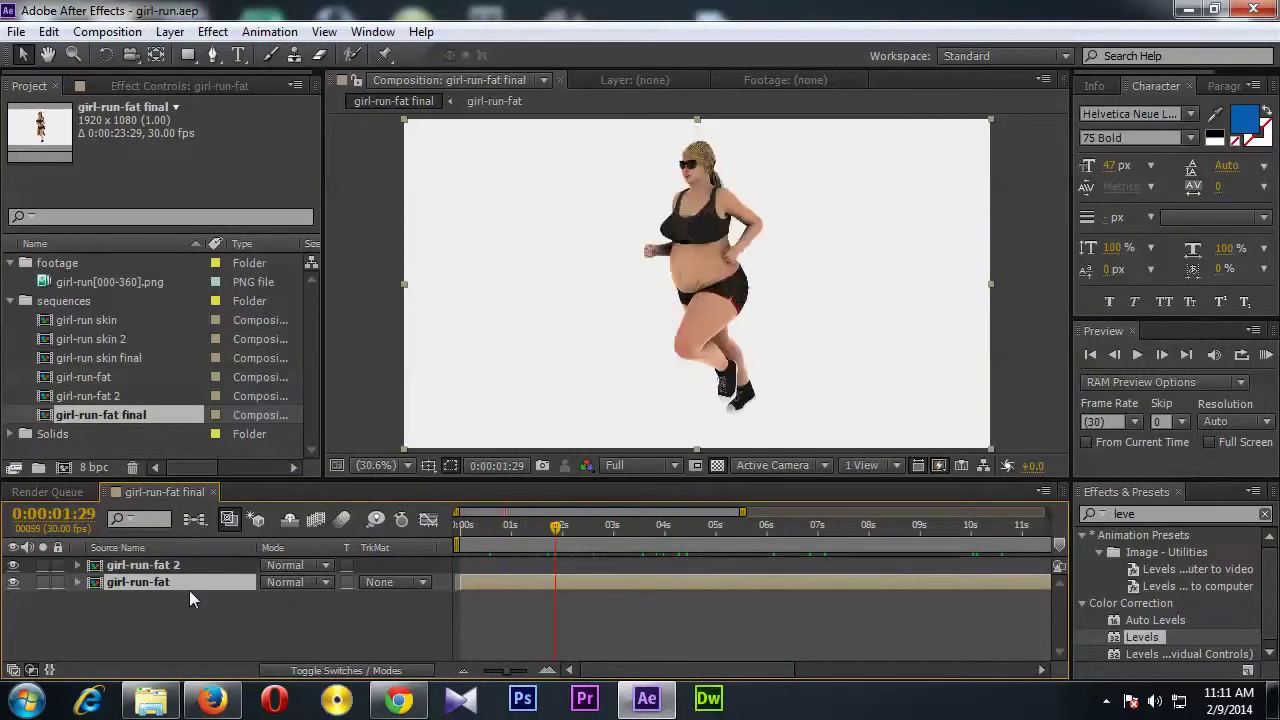
{"action": "left_click", "coordinate": [612, 526]}
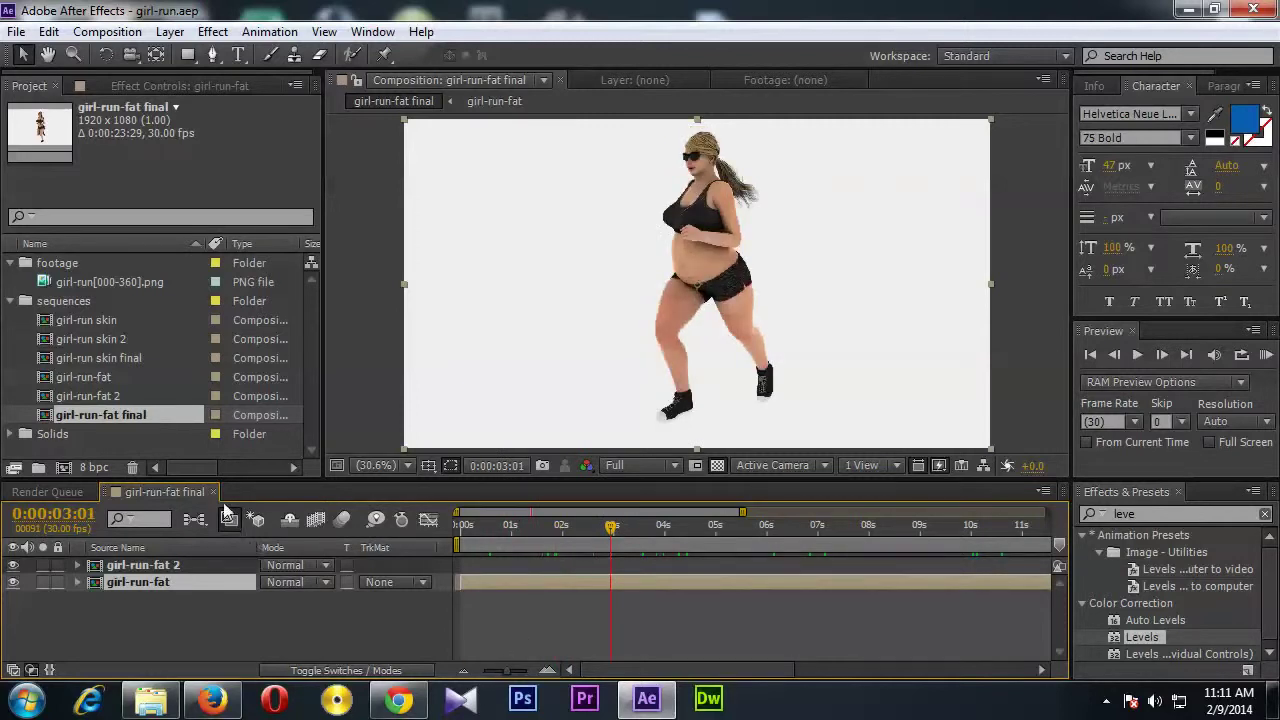
{"action": "left_click_drag", "start_coordinate": [504, 672], "coordinate": [482, 684]}
{"action": "left_click", "coordinate": [605, 527]}
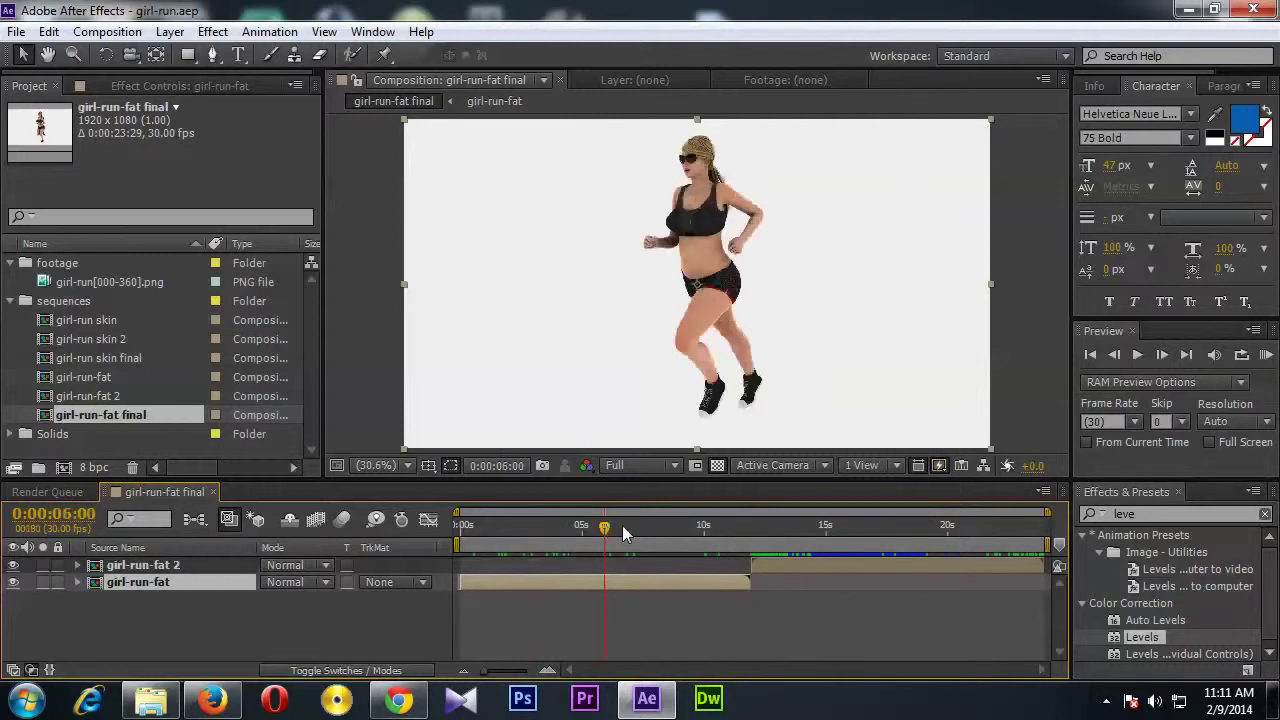
{"action": "left_click", "coordinate": [644, 528]}
{"action": "left_click", "coordinate": [719, 528]}
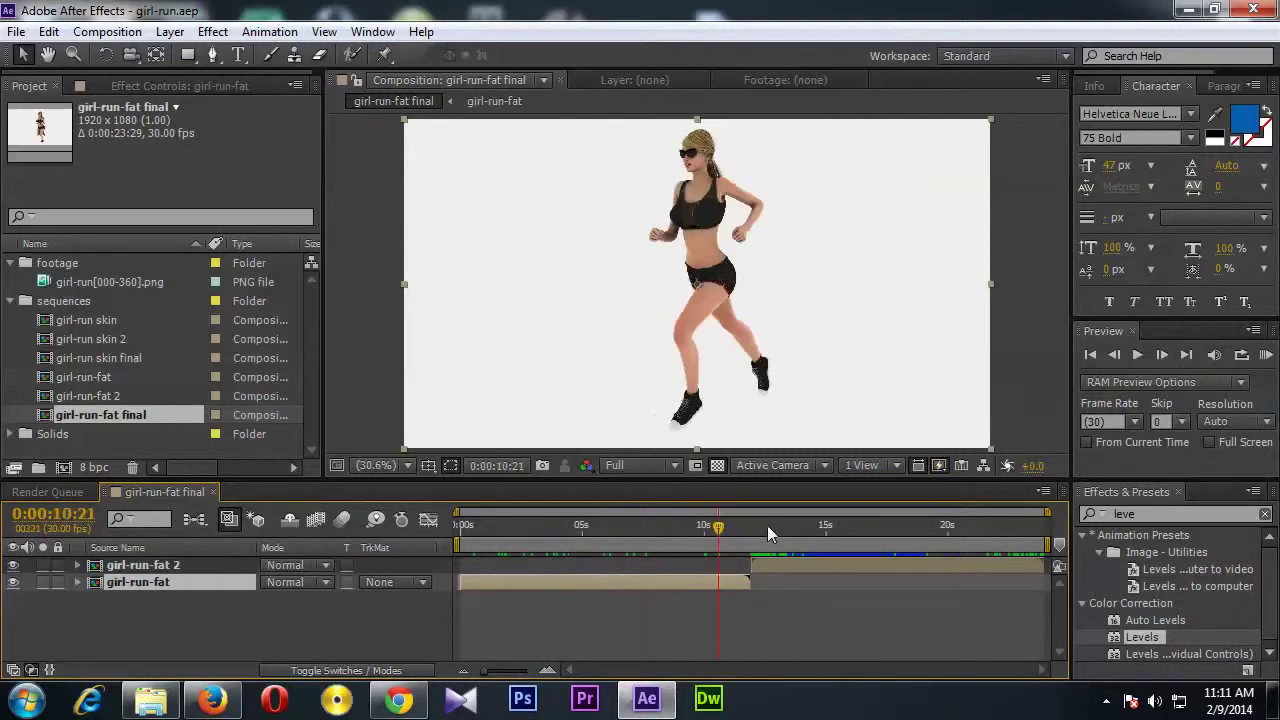
{"action": "left_click", "coordinate": [767, 525]}
{"action": "left_click", "coordinate": [815, 526]}
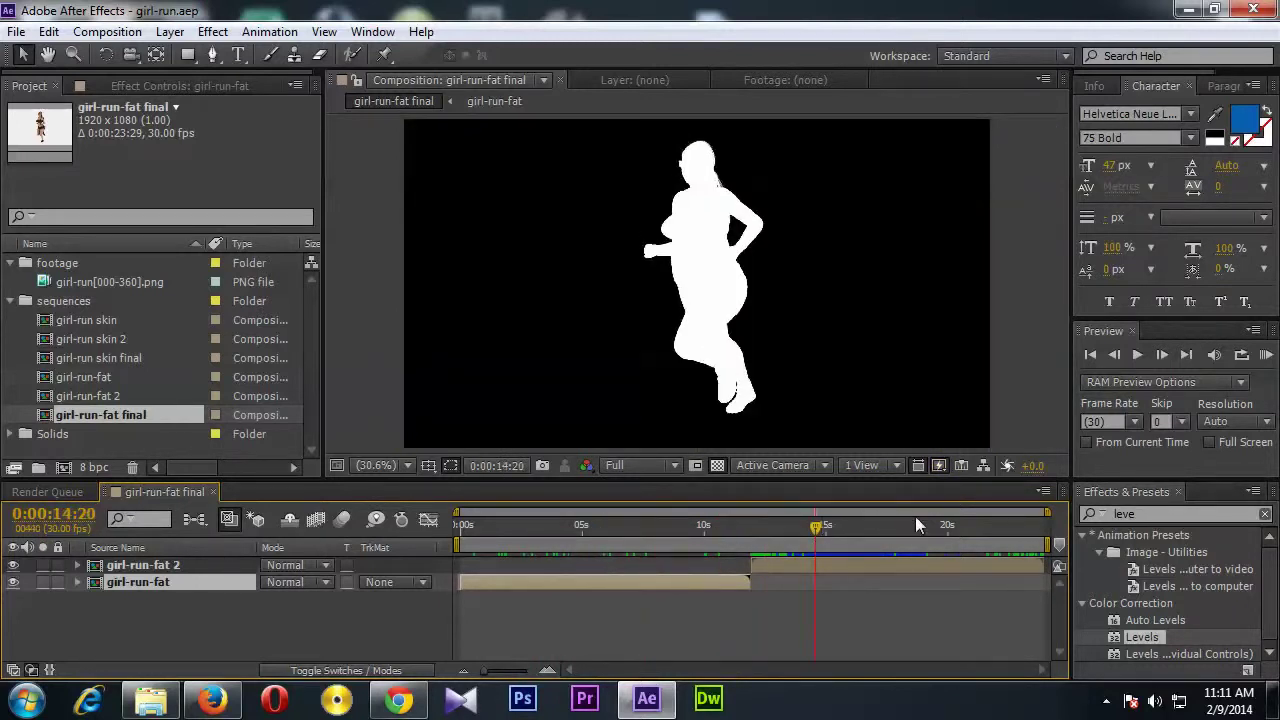
{"action": "left_click", "coordinate": [968, 525]}
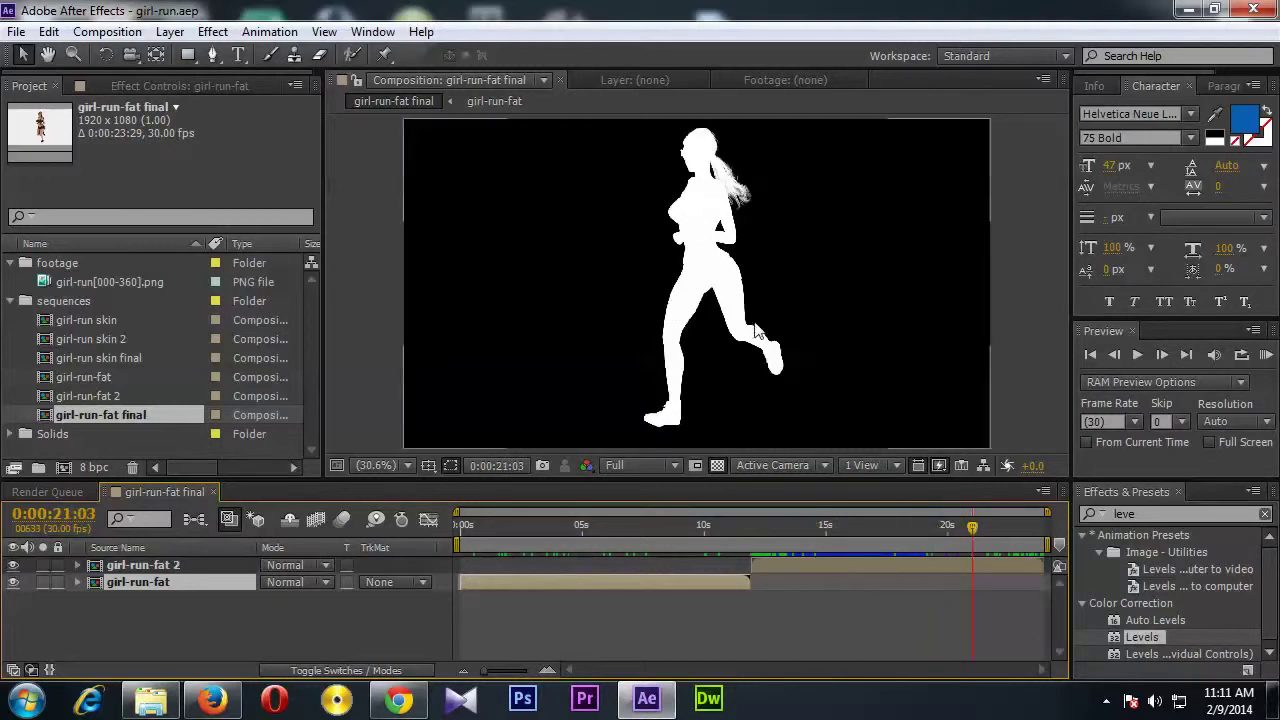
{"action": "left_click", "coordinate": [1004, 526]}
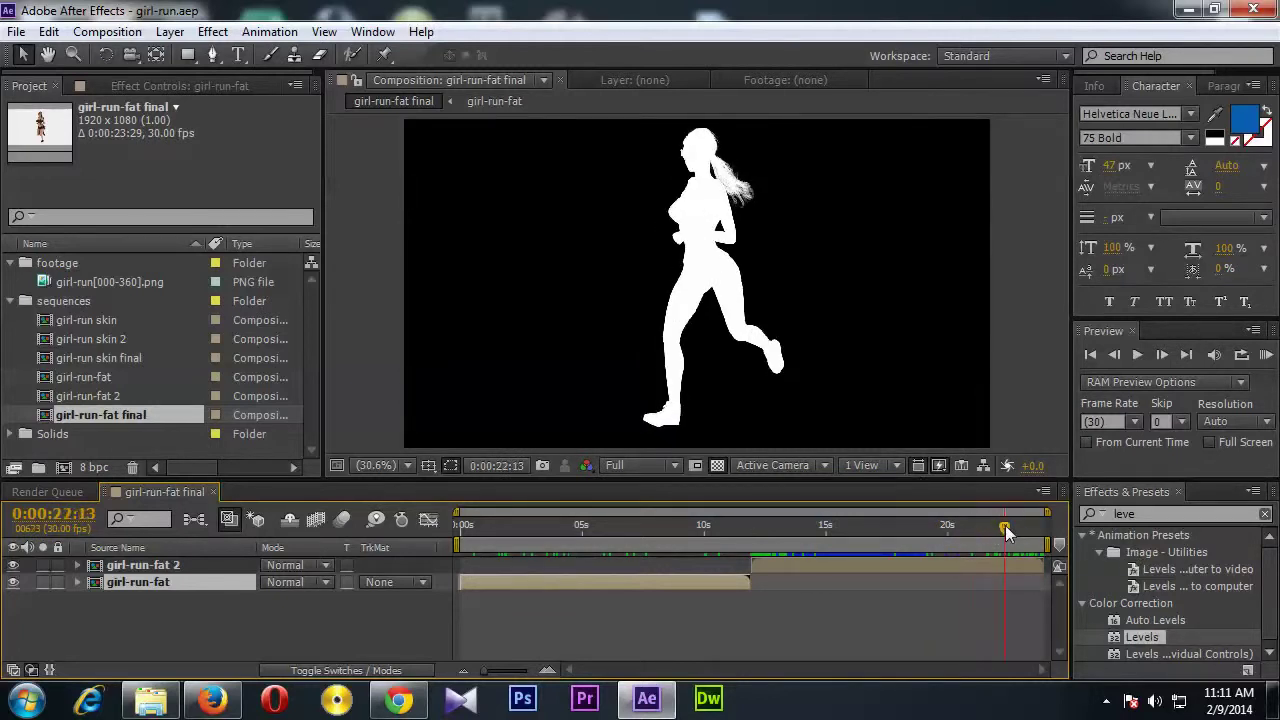
{"action": "left_click_drag", "start_coordinate": [997, 527], "coordinate": [541, 526]}
Collapse the sequences and footage folders and clear the project selection.
{"action": "left_click", "coordinate": [12, 301]}
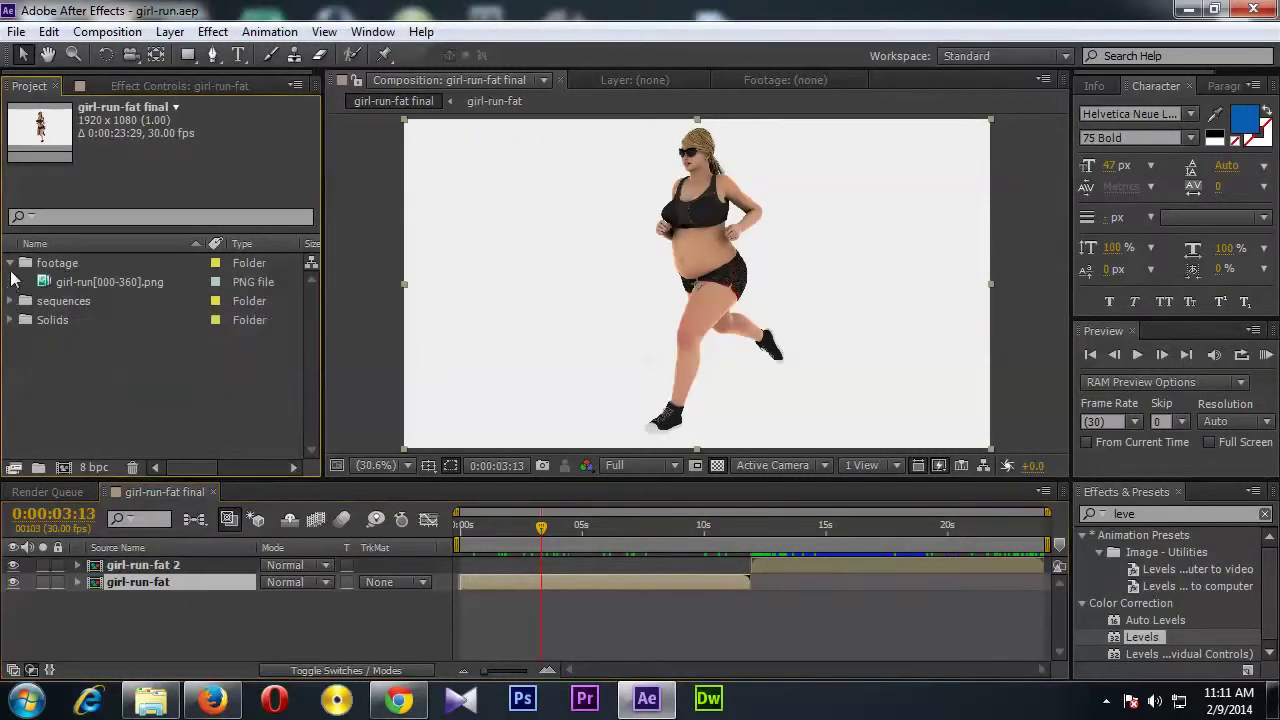
{"action": "left_click", "coordinate": [12, 263]}
{"action": "left_click", "coordinate": [100, 380]}
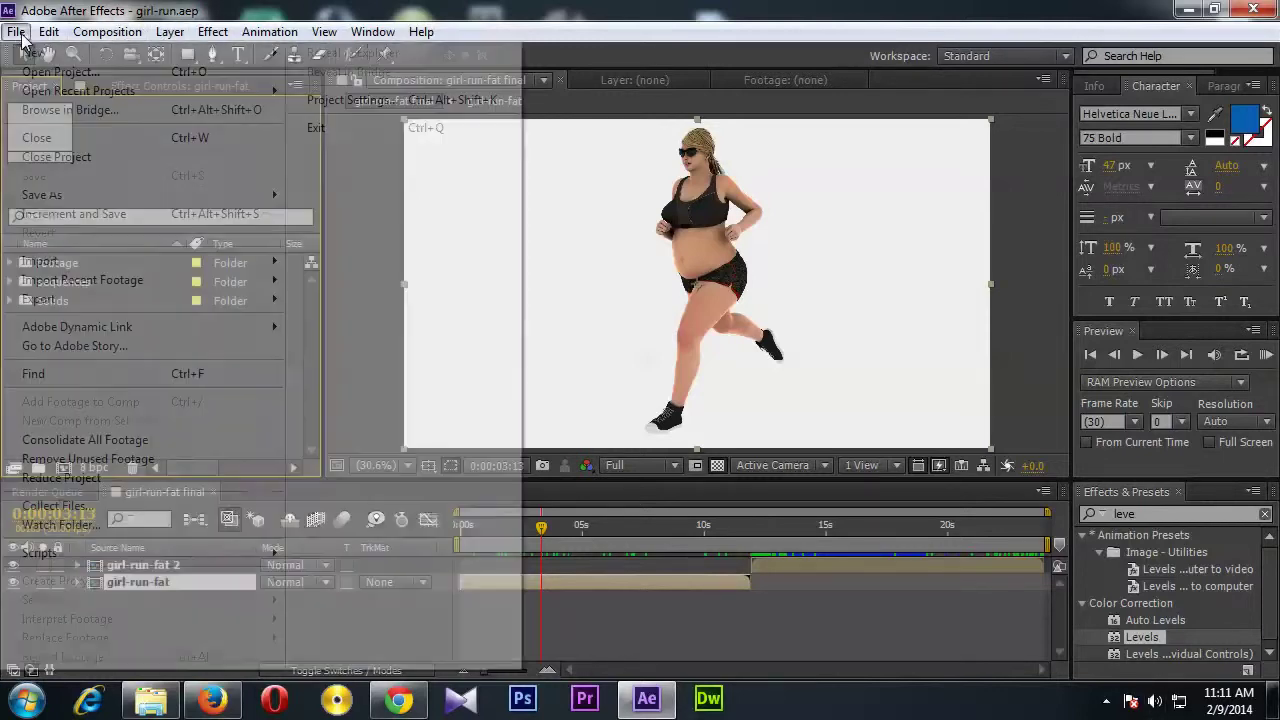
Import girl-run000.png from the girl-run folder as a PNG Sequence footage item.
{"action": "left_click", "coordinate": [16, 31]}
{"action": "mouse_move", "coordinate": [223, 266]}
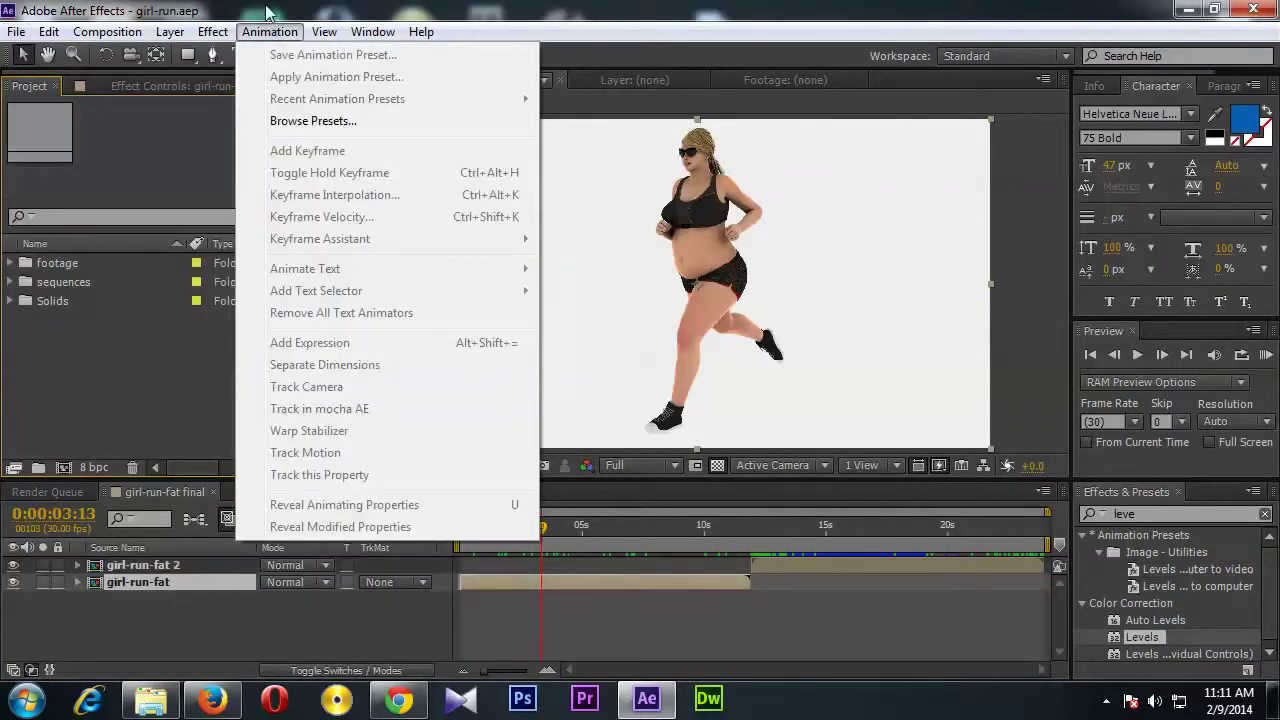
{"action": "left_click", "coordinate": [269, 31]}
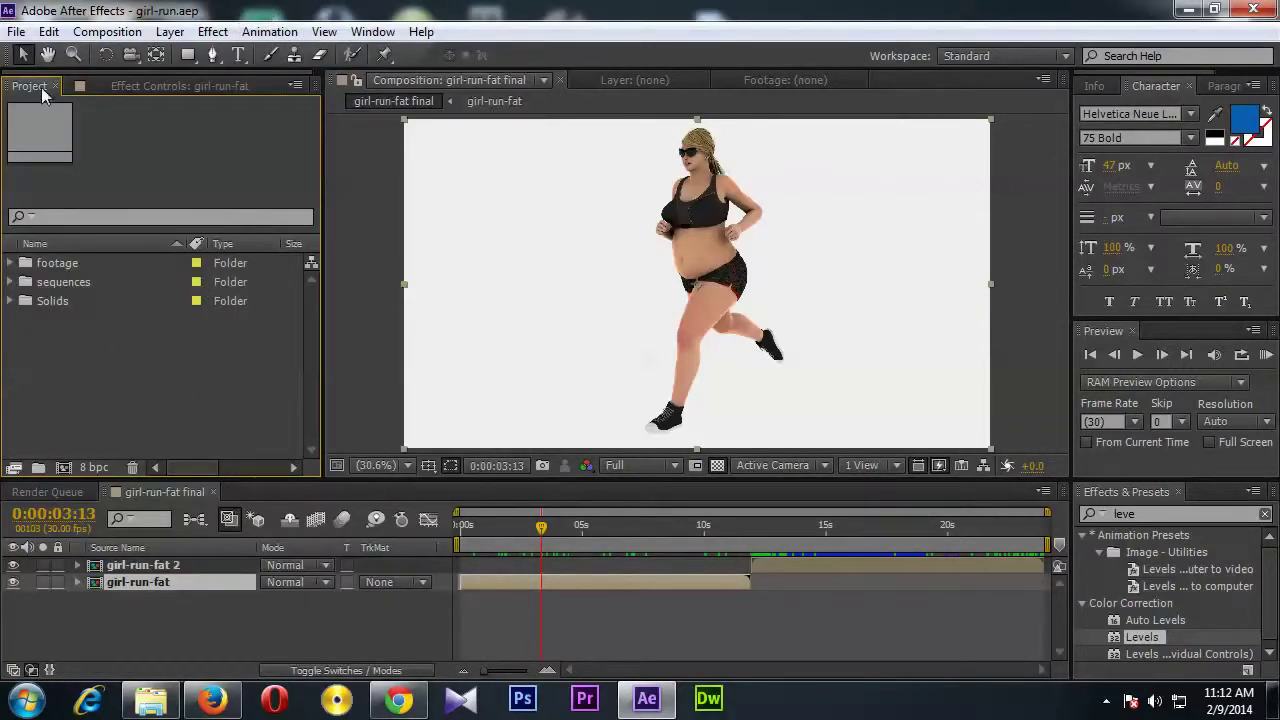
{"action": "double_click", "coordinate": [156, 389]}
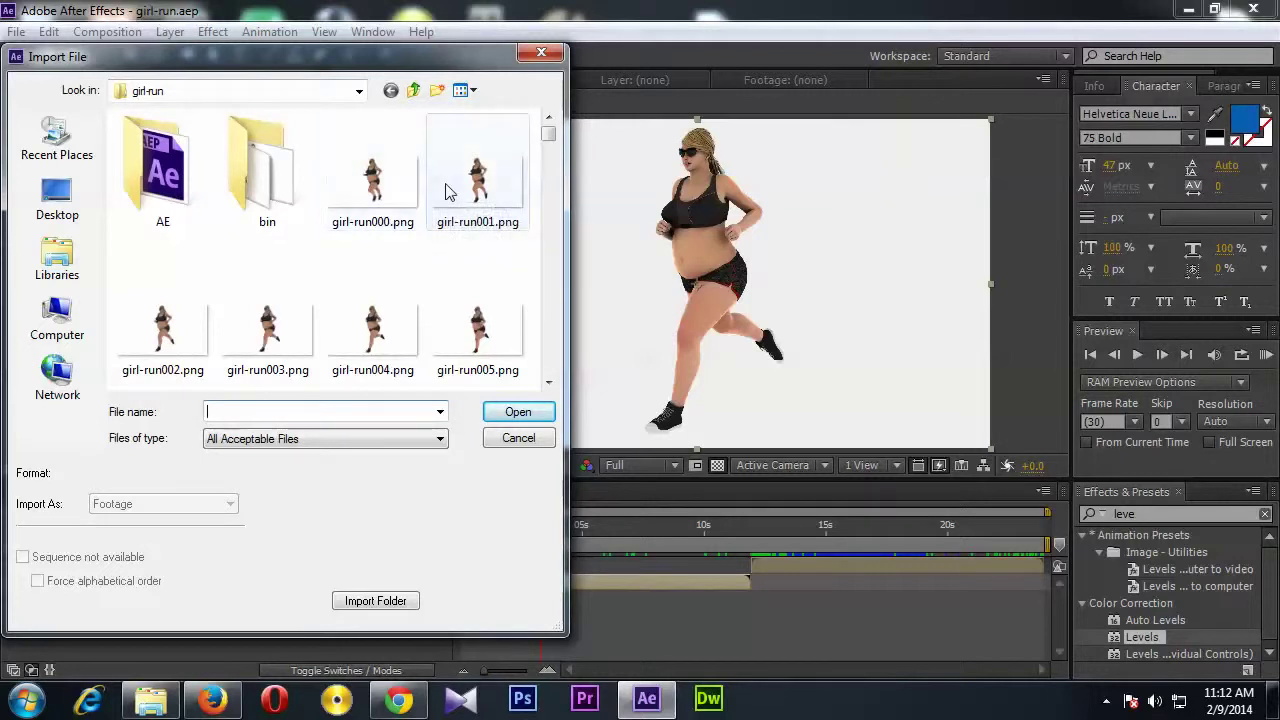
{"action": "left_click", "coordinate": [372, 197]}
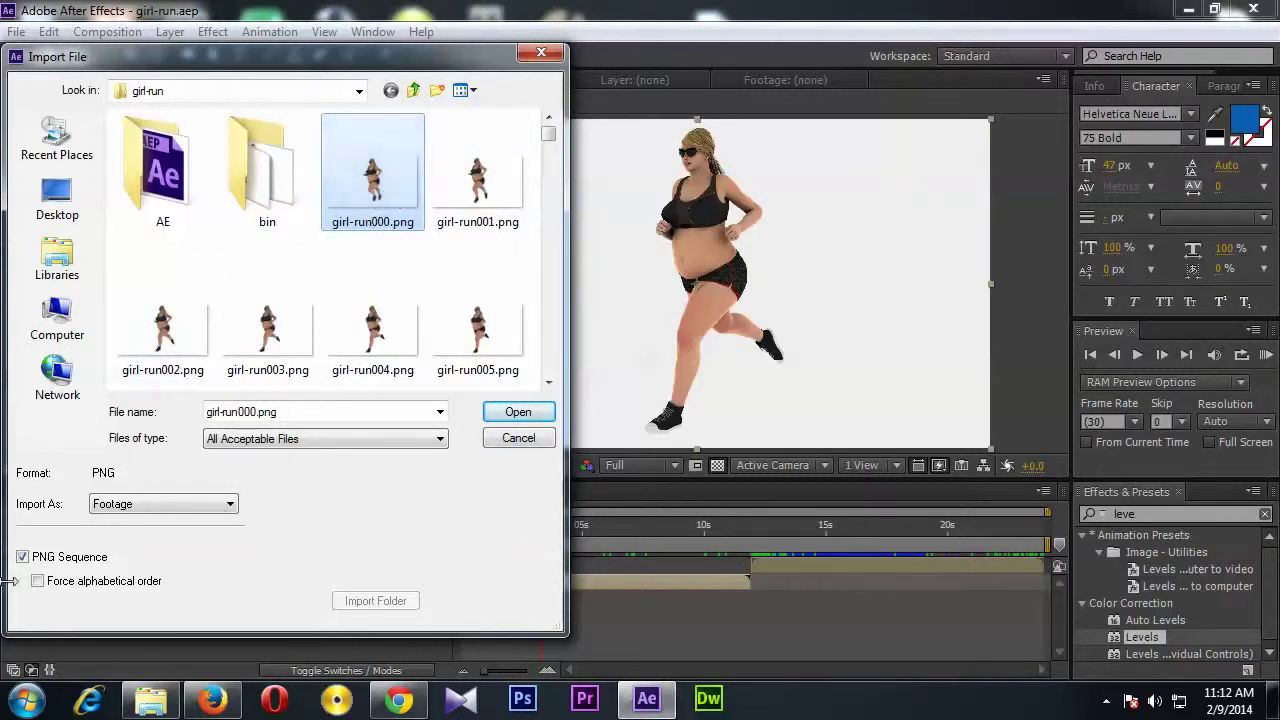
Finish importing the PNG sequence and preview the girl-run[000-360].png footage.
{"action": "left_click", "coordinate": [528, 415]}
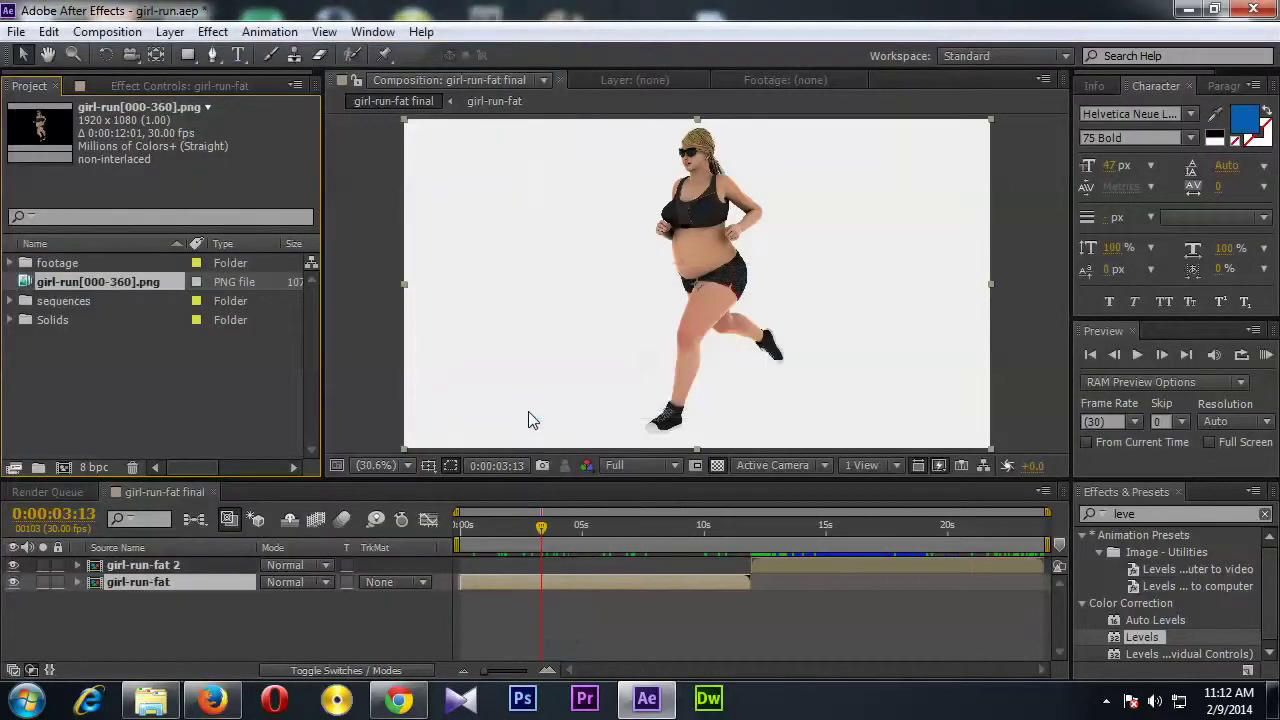
{"action": "double_click", "coordinate": [56, 280]}
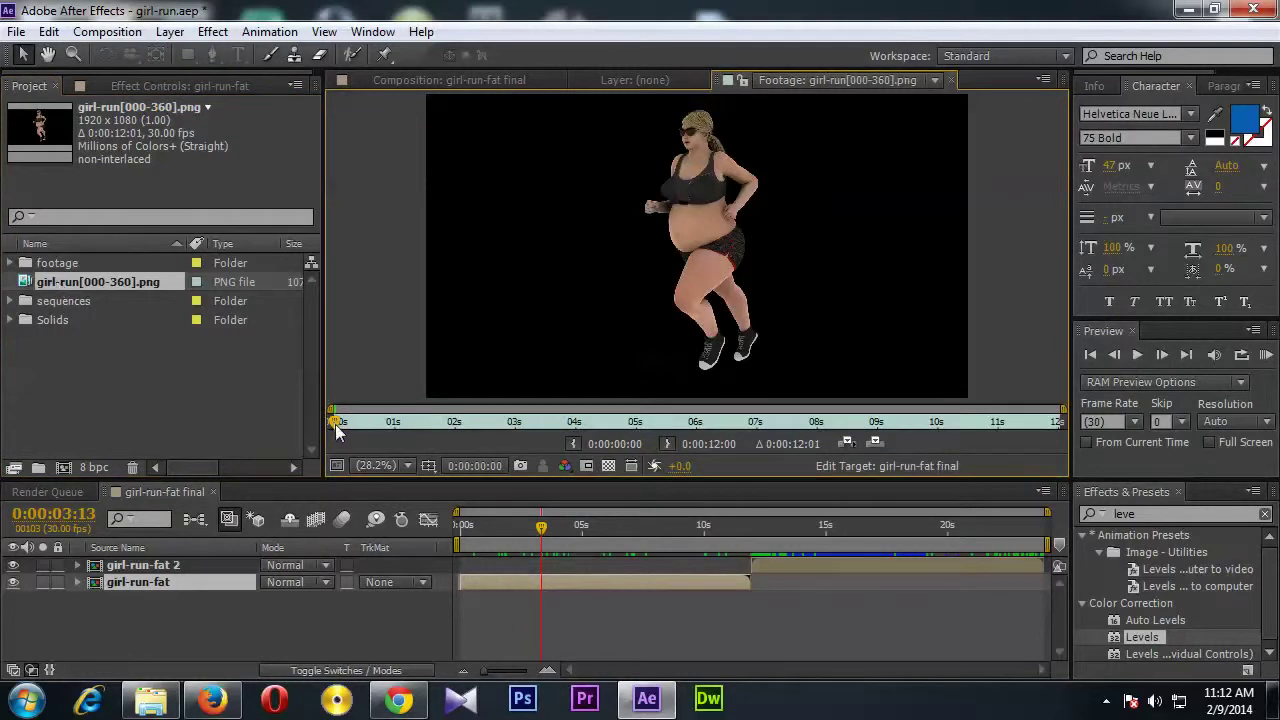
{"action": "left_click_drag", "start_coordinate": [336, 422], "coordinate": [635, 426]}
Create a 1920 x 1080, 30 fps girl-run composition from the imported footage.
{"action": "left_click", "coordinate": [66, 285]}
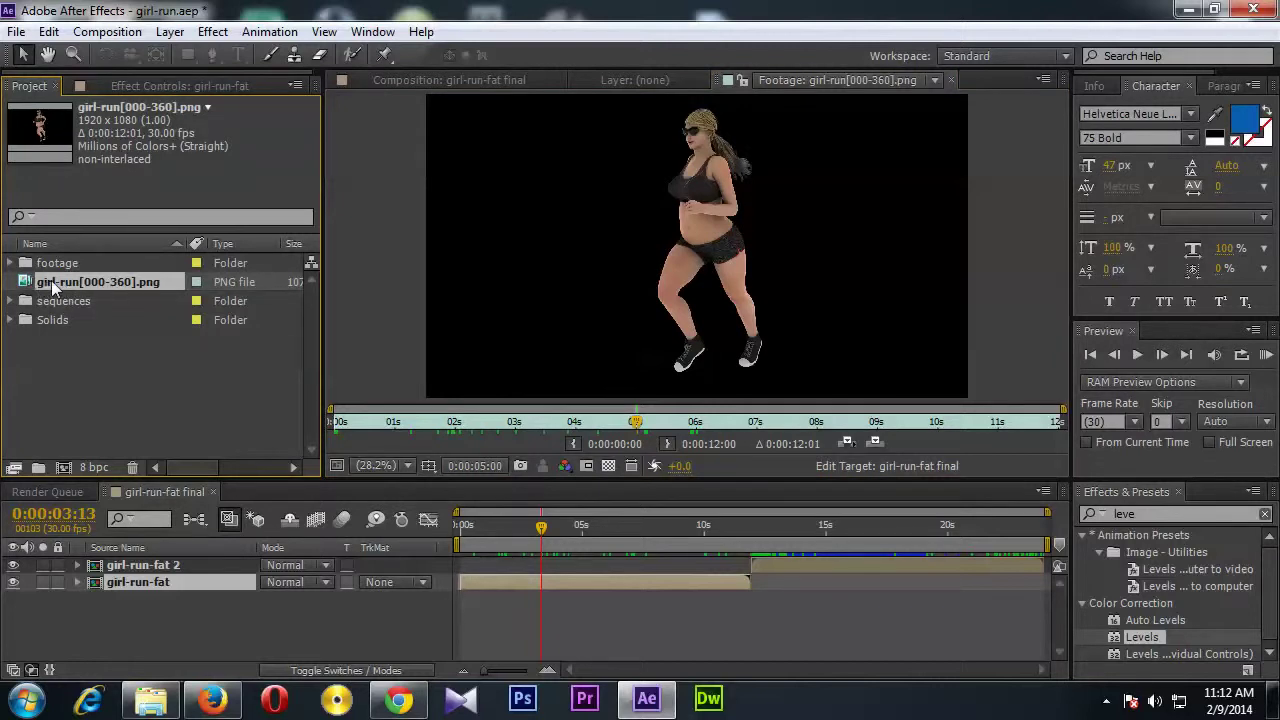
{"action": "left_click_drag", "start_coordinate": [52, 280], "coordinate": [61, 468]}
{"action": "left_click_drag", "start_coordinate": [61, 468], "coordinate": [61, 468]}
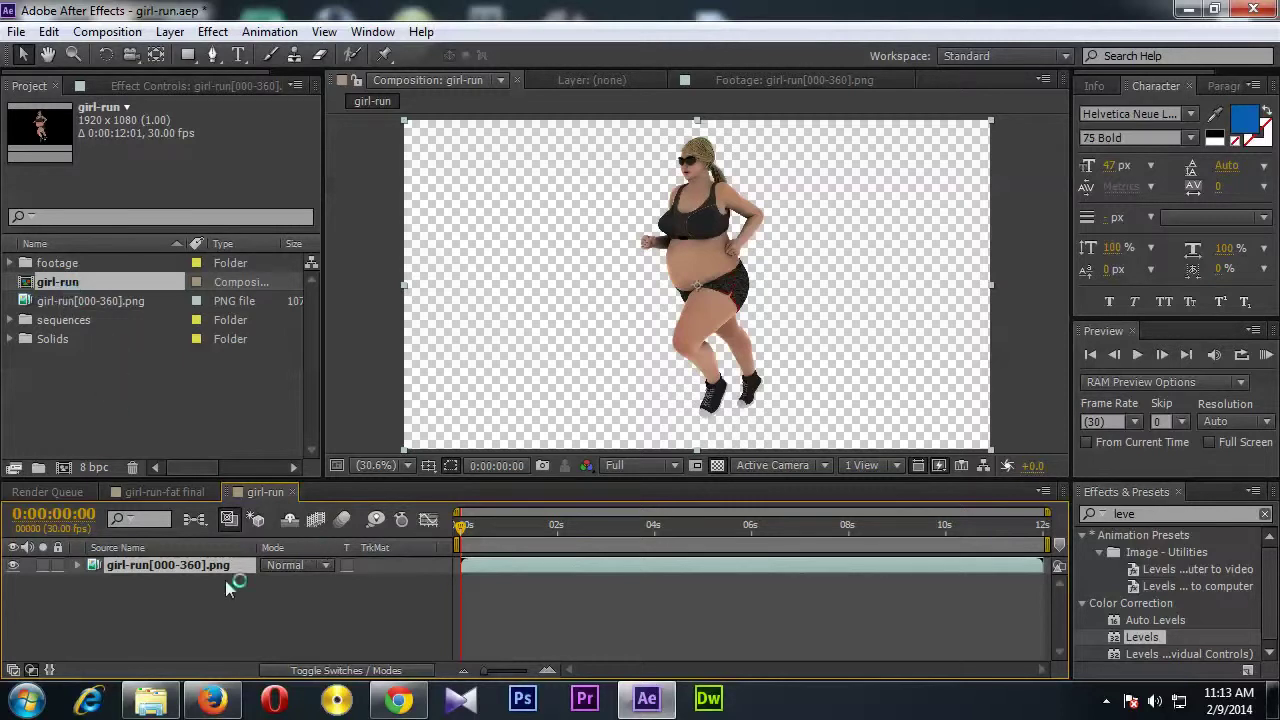
{"action": "left_click", "coordinate": [149, 593]}
{"action": "left_click", "coordinate": [150, 566]}
Scrub the girl-run composition past 3 and 11 seconds, settling at 9:12.
{"action": "left_click_drag", "start_coordinate": [455, 530], "coordinate": [608, 530]}
{"action": "left_click_drag", "start_coordinate": [855, 533], "coordinate": [1006, 530]}
{"action": "left_click", "coordinate": [918, 530]}
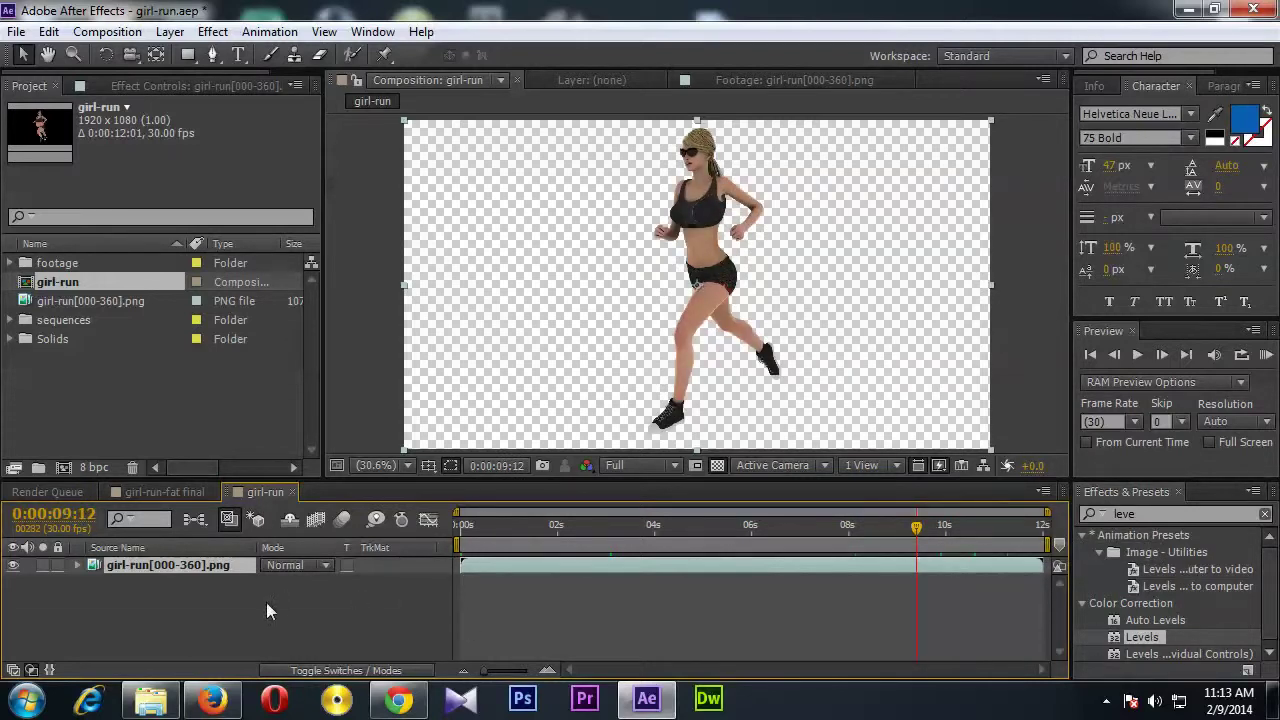
Create a new solid layer coloured white in the girl-run composition.
{"action": "right_click", "coordinate": [215, 602]}
{"action": "right_click", "coordinate": [187, 604]}
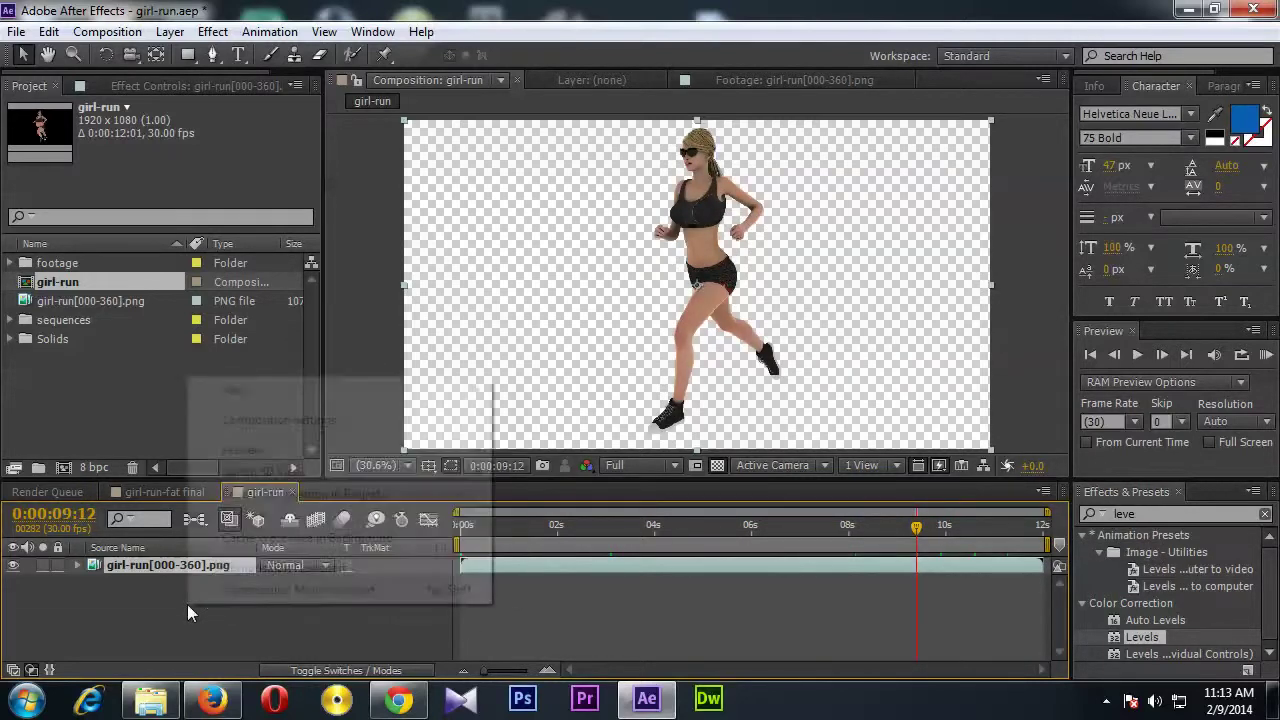
{"action": "mouse_move", "coordinate": [350, 395]}
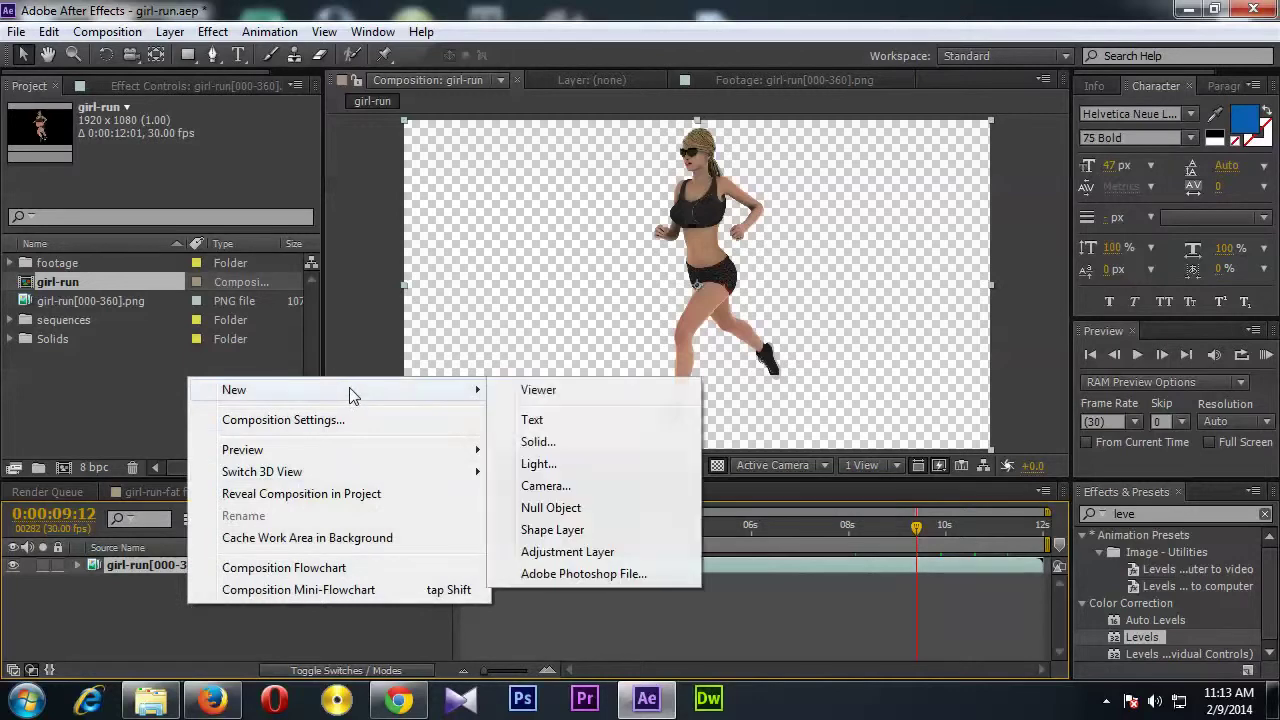
{"action": "left_click", "coordinate": [535, 442]}
{"action": "left_click_drag", "start_coordinate": [1210, 455], "coordinate": [336, 119]}
{"action": "left_click", "coordinate": [371, 443]}
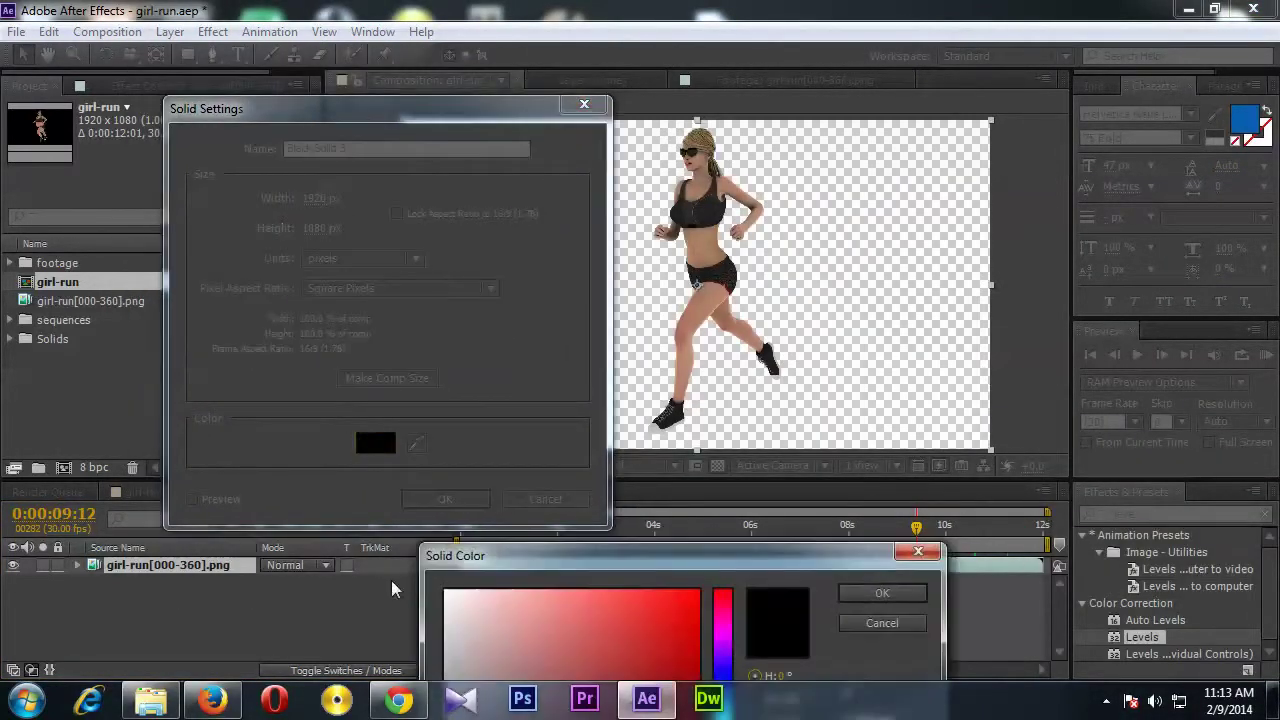
{"action": "left_click_drag", "start_coordinate": [553, 562], "coordinate": [310, 131]}
{"action": "left_click", "coordinate": [630, 166]}
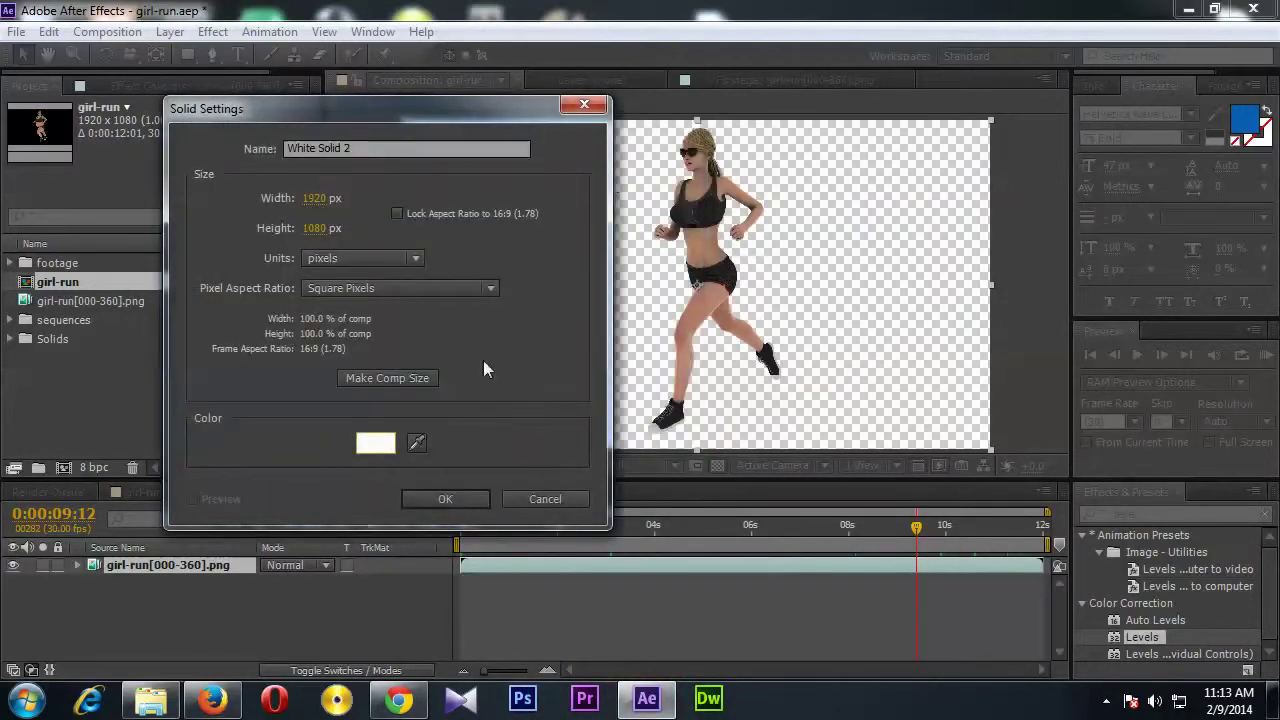
{"action": "left_click", "coordinate": [440, 499]}
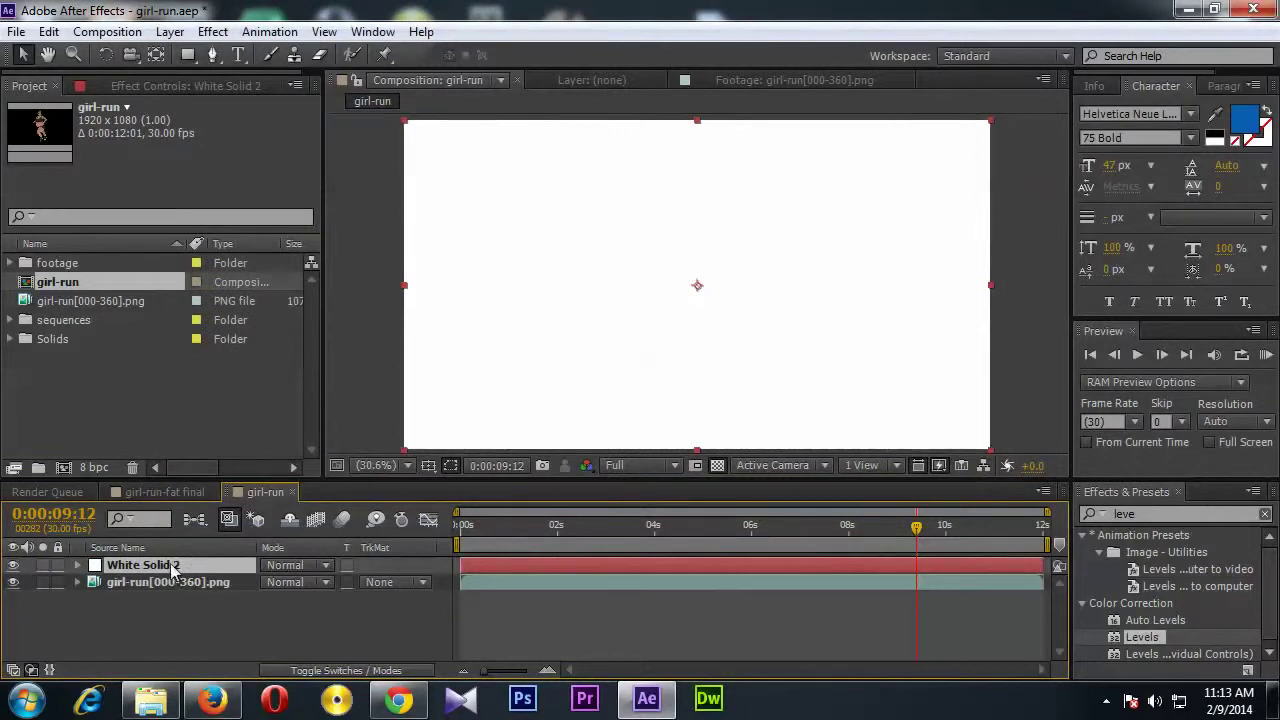
Place White Solid 2 beneath the runner layer and preview it around 5 seconds.
{"action": "left_click_drag", "start_coordinate": [181, 565], "coordinate": [180, 592]}
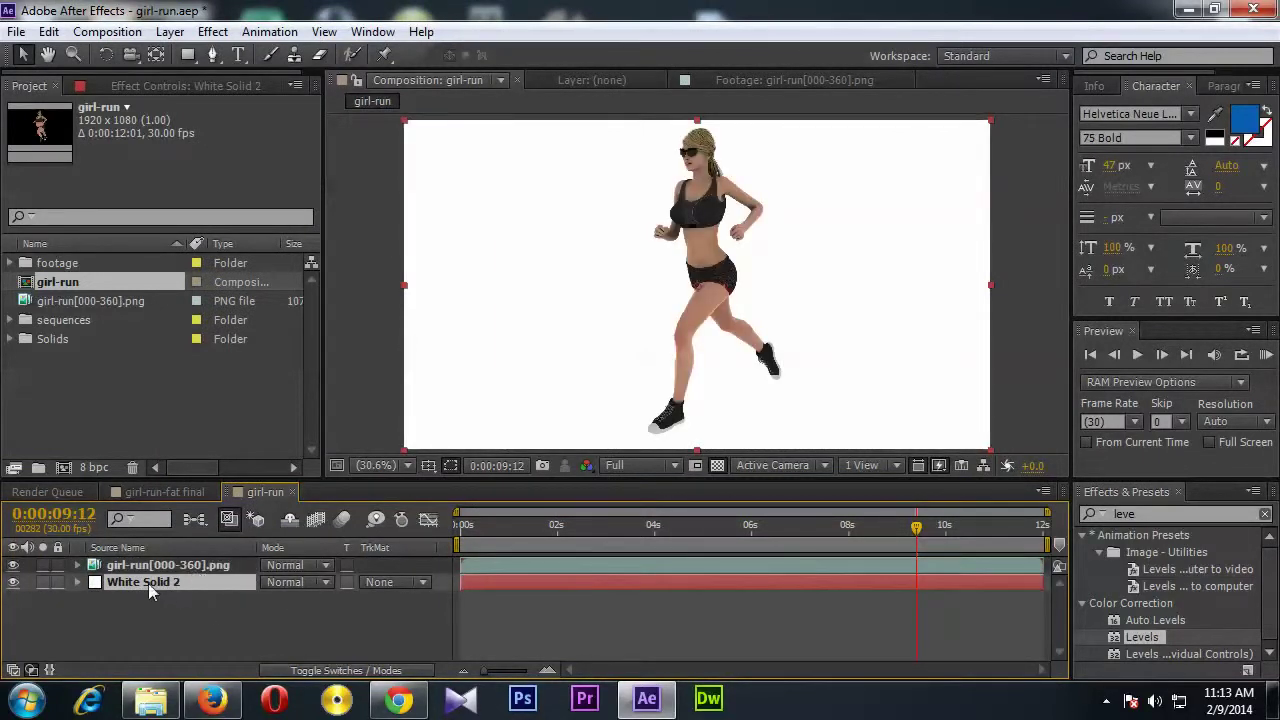
{"action": "left_click", "coordinate": [162, 564]}
{"action": "left_click_drag", "start_coordinate": [555, 537], "coordinate": [1005, 524]}
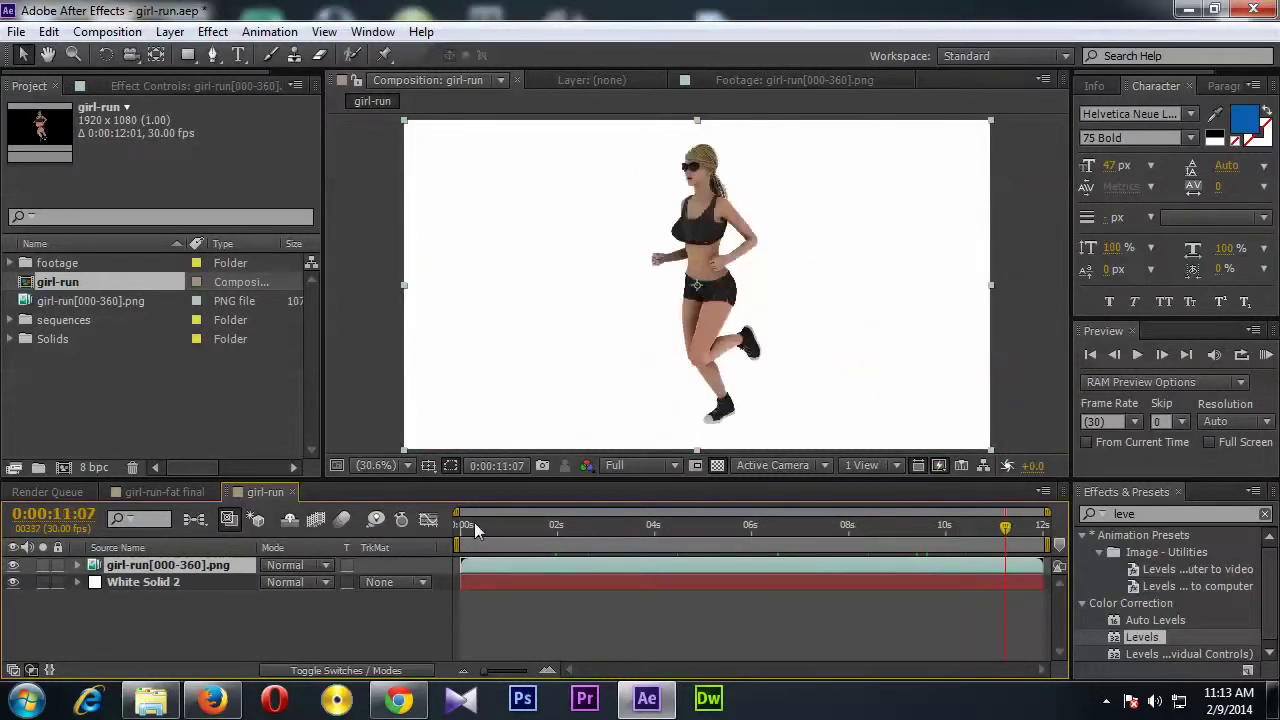
{"action": "left_click_drag", "start_coordinate": [486, 529], "coordinate": [718, 529]}
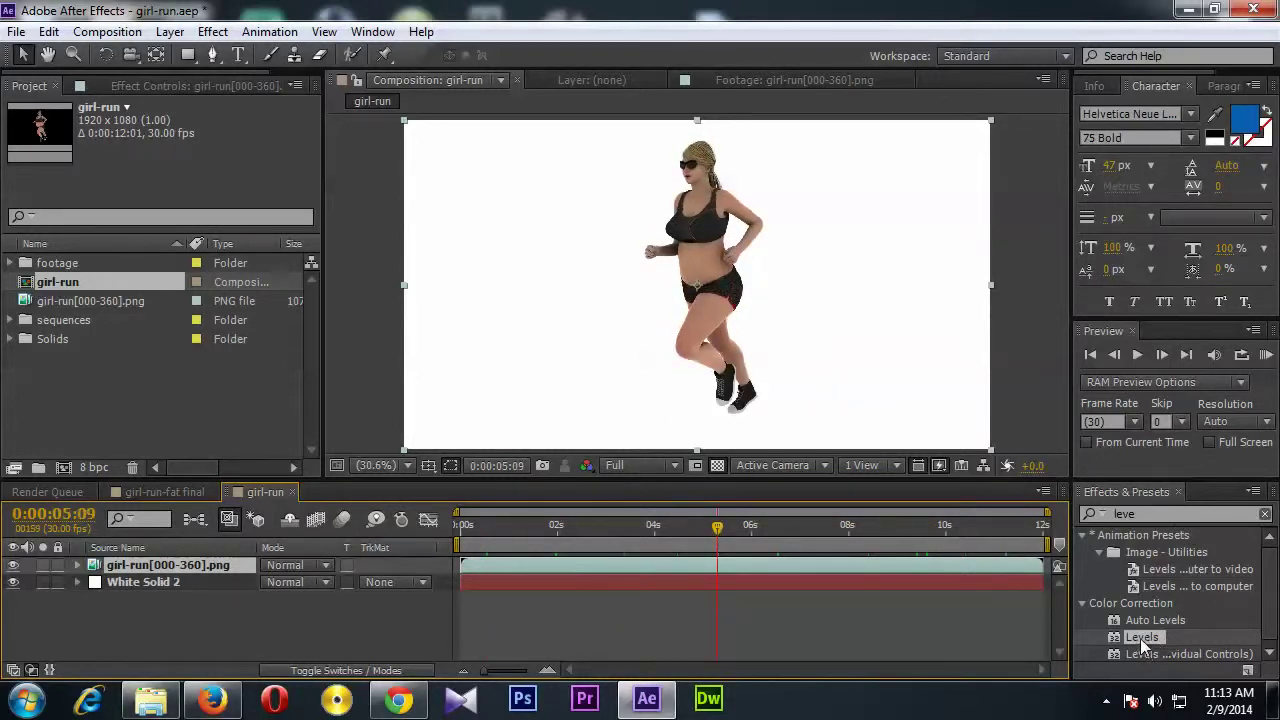
Add Levels to the girl-run layer with Input White 237, toggling it to compare.
{"action": "left_click_drag", "start_coordinate": [1140, 638], "coordinate": [150, 566]}
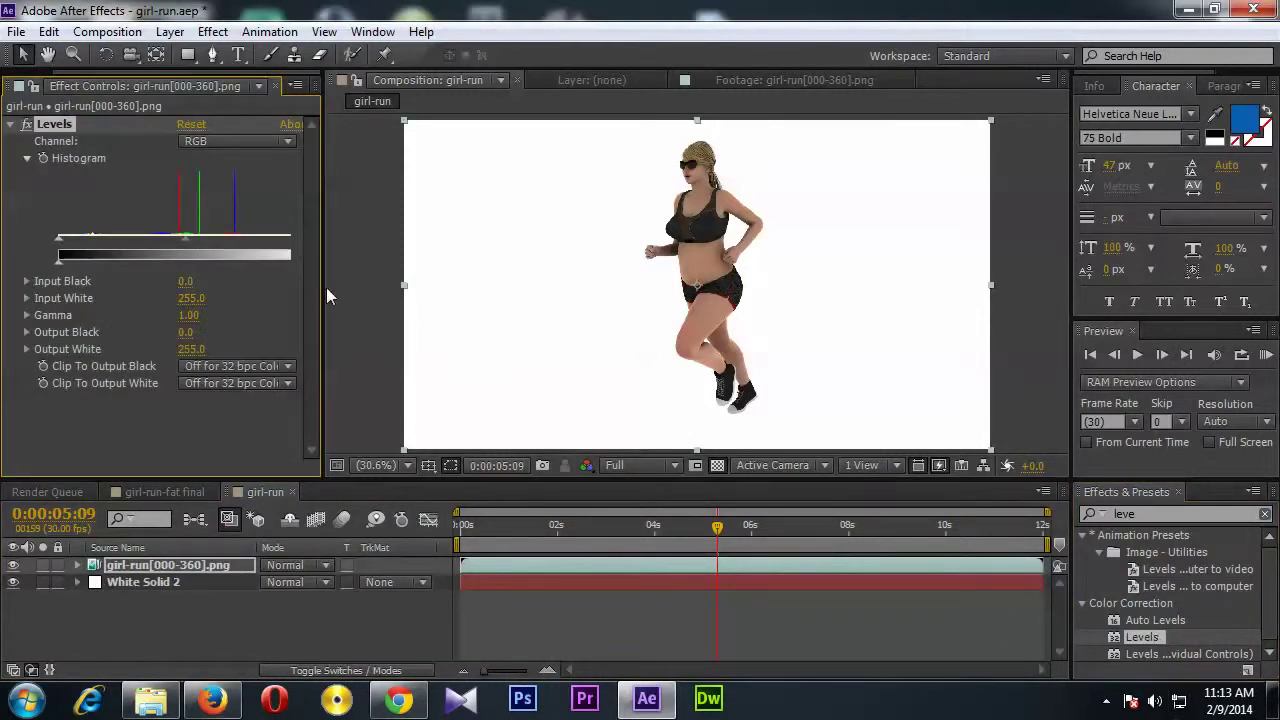
{"action": "left_click_drag", "start_coordinate": [326, 291], "coordinate": [376, 293]}
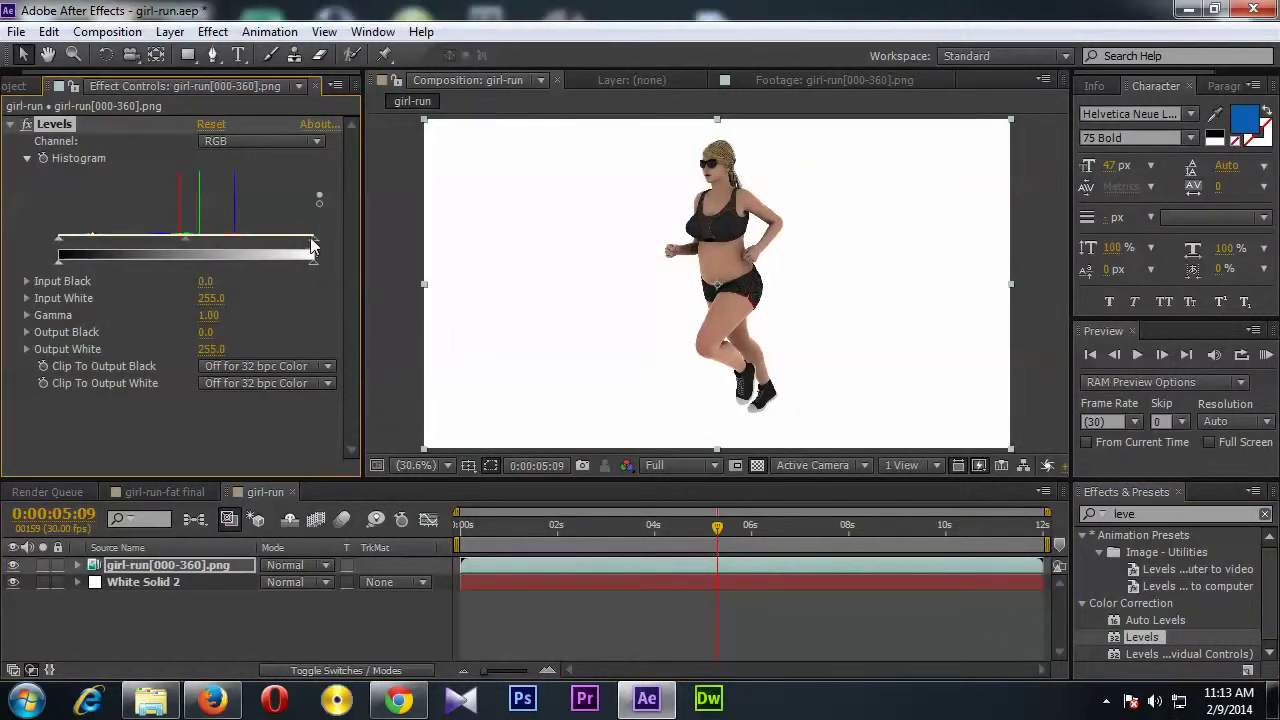
{"action": "left_click_drag", "start_coordinate": [313, 247], "coordinate": [300, 252]}
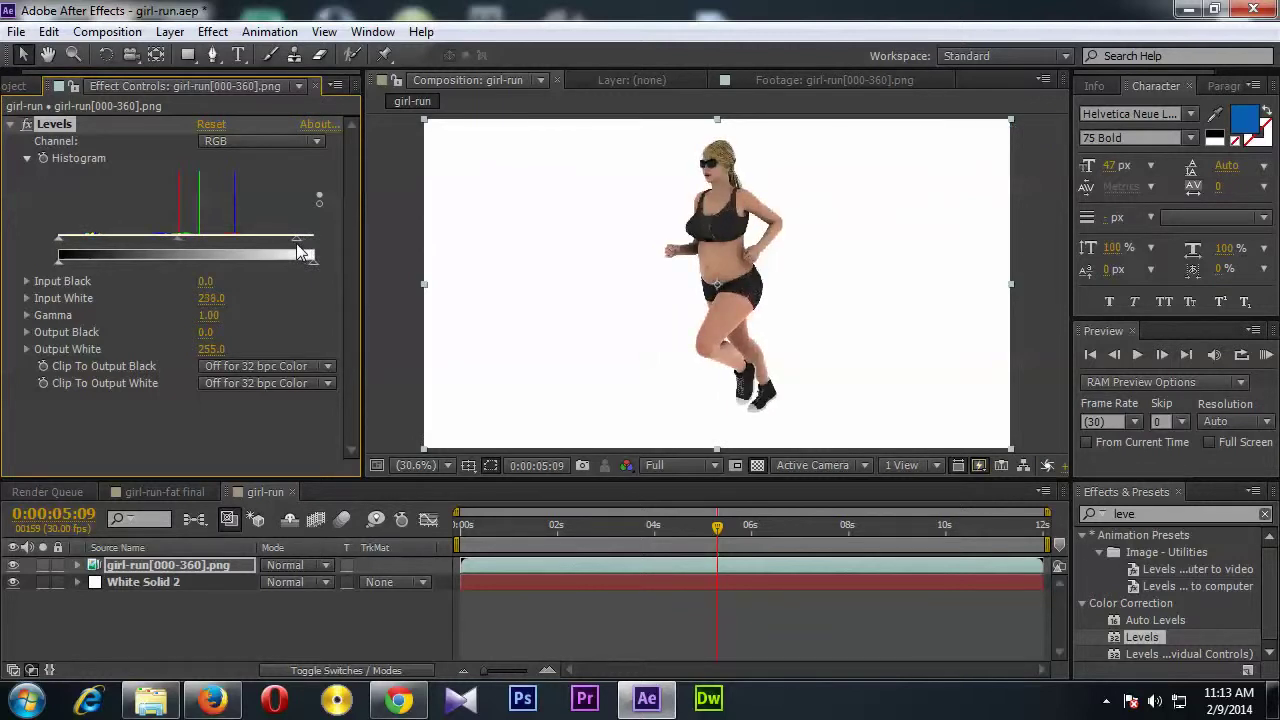
{"action": "left_click", "coordinate": [27, 124]}
{"action": "left_click", "coordinate": [27, 124]}
Duplicate the runner layer and set the top copy to Soft Light at 35% opacity.
{"action": "left_click", "coordinate": [160, 572]}
{"action": "key", "text": "ctrl+d"}
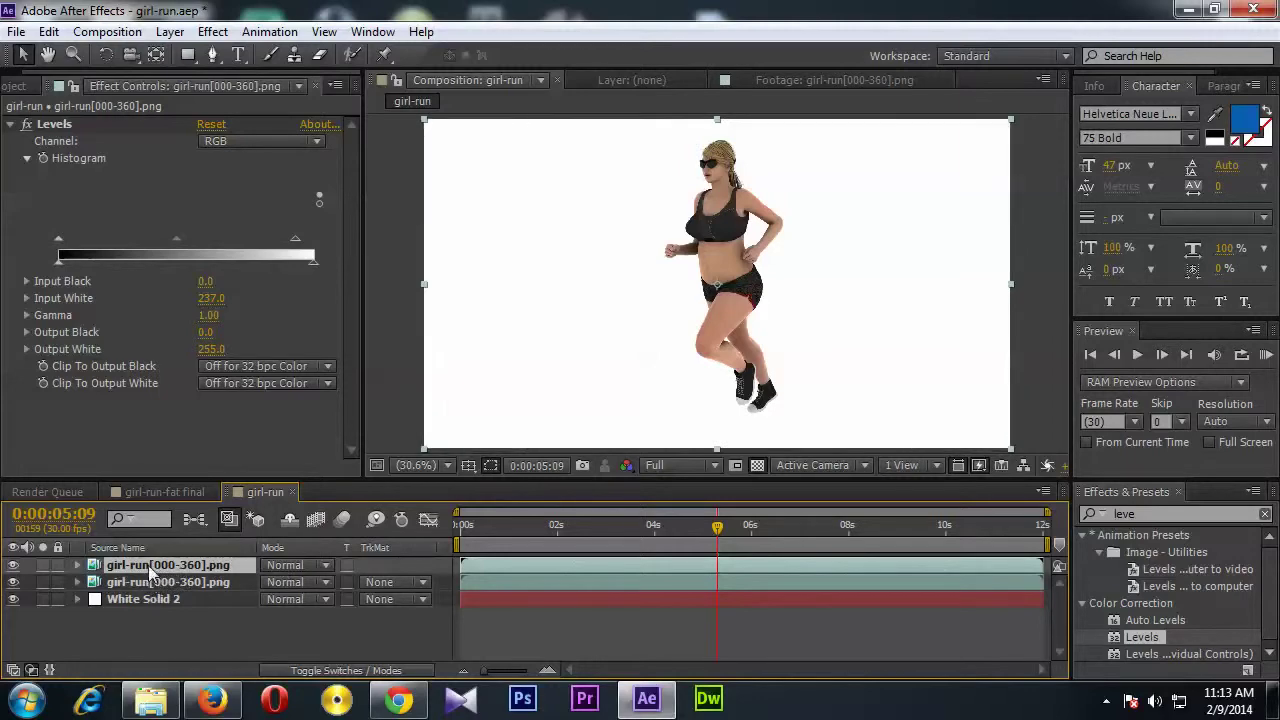
{"action": "left_click", "coordinate": [327, 566]}
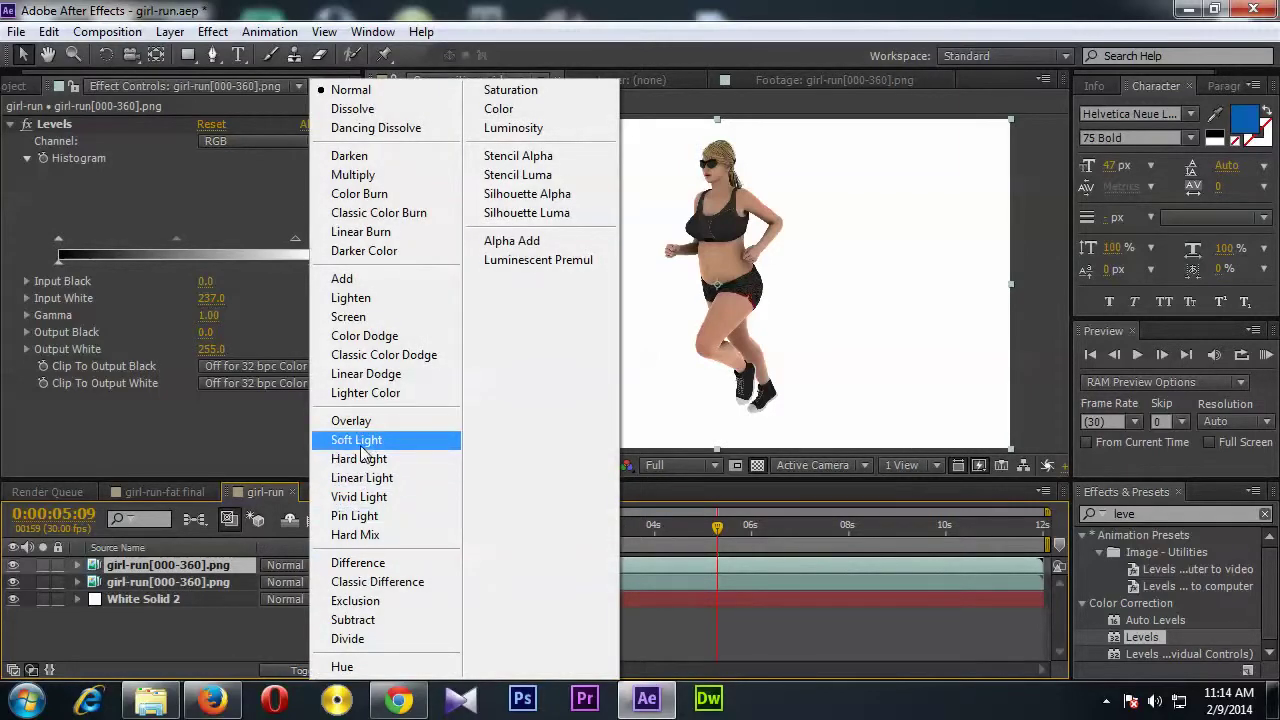
{"action": "left_click", "coordinate": [358, 442]}
{"action": "left_click", "coordinate": [14, 566]}
{"action": "left_click", "coordinate": [133, 570]}
{"action": "key", "text": "t"}
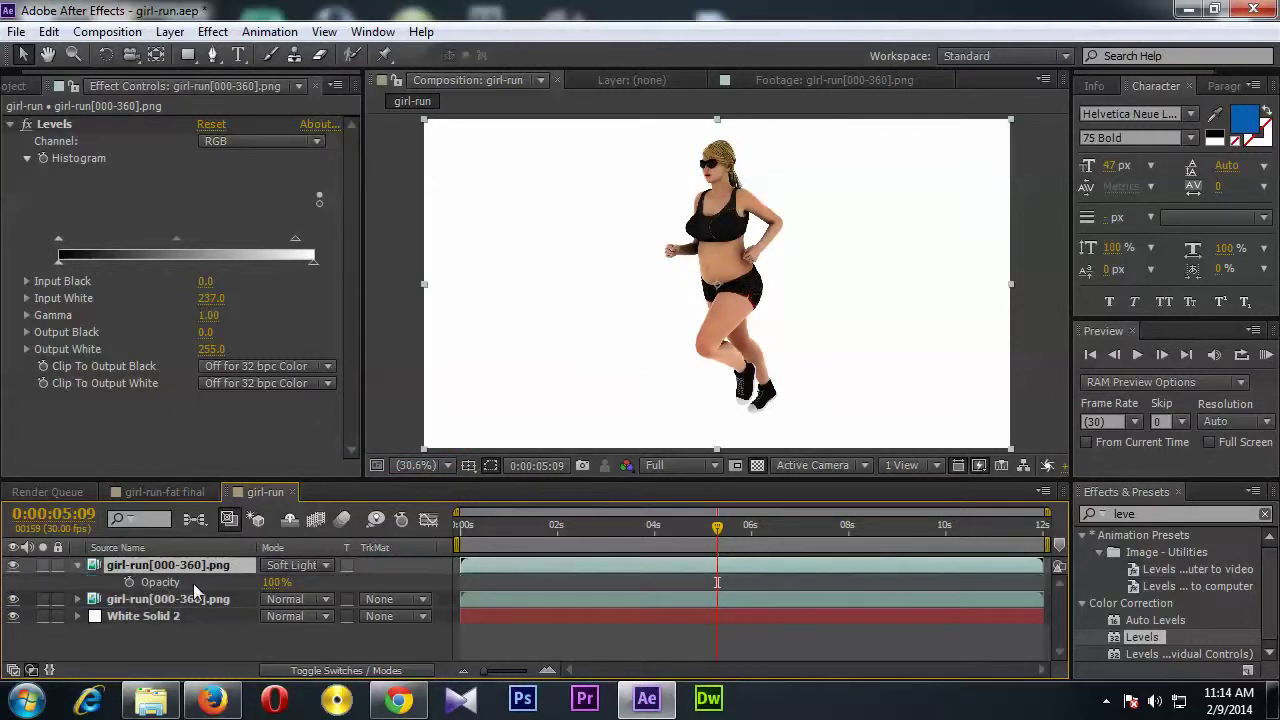
{"action": "left_click_drag", "start_coordinate": [243, 582], "coordinate": [224, 584]}
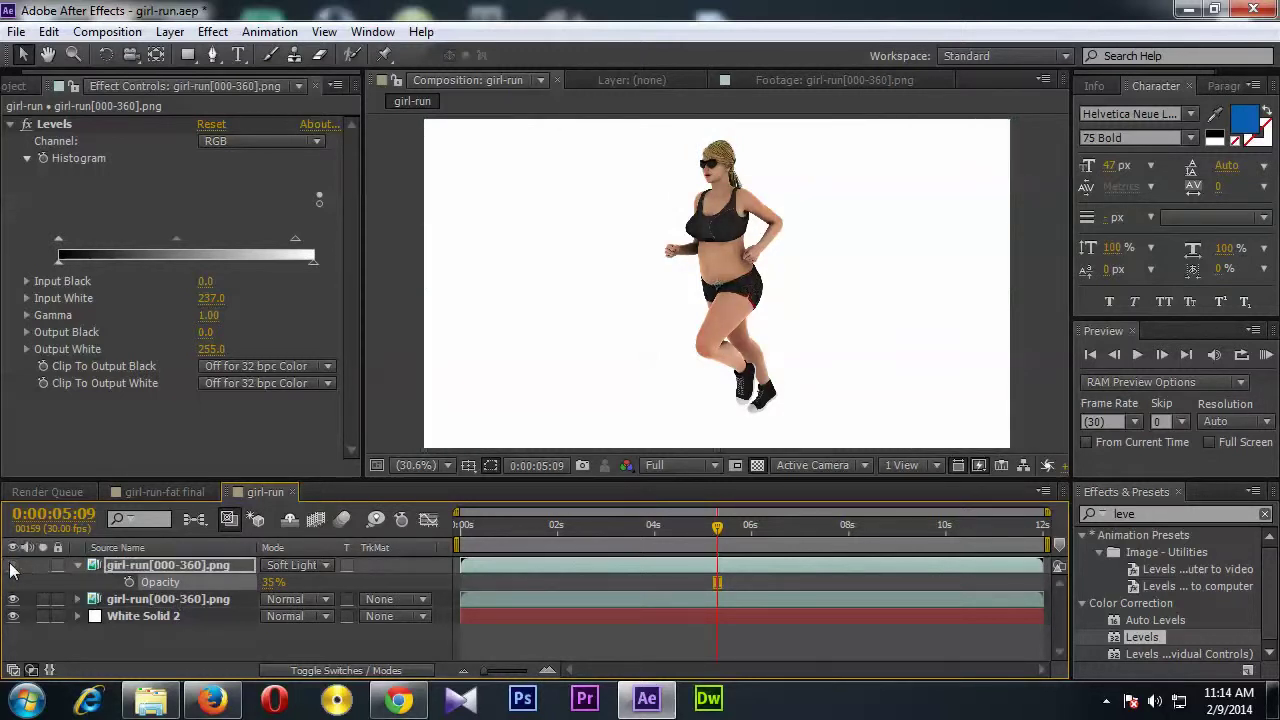
Compare the Soft Light copy on the runner's face at 100%, then fit the frame.
{"action": "left_click", "coordinate": [423, 466]}
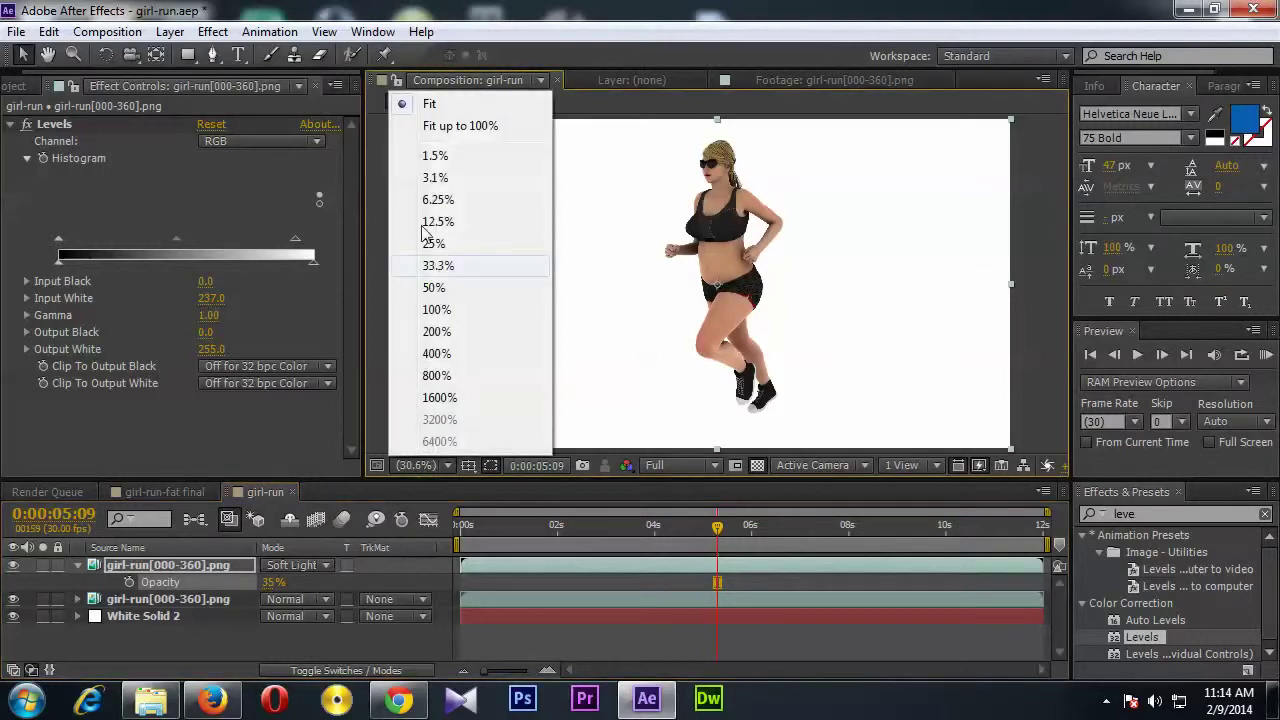
{"action": "left_click", "coordinate": [449, 311]}
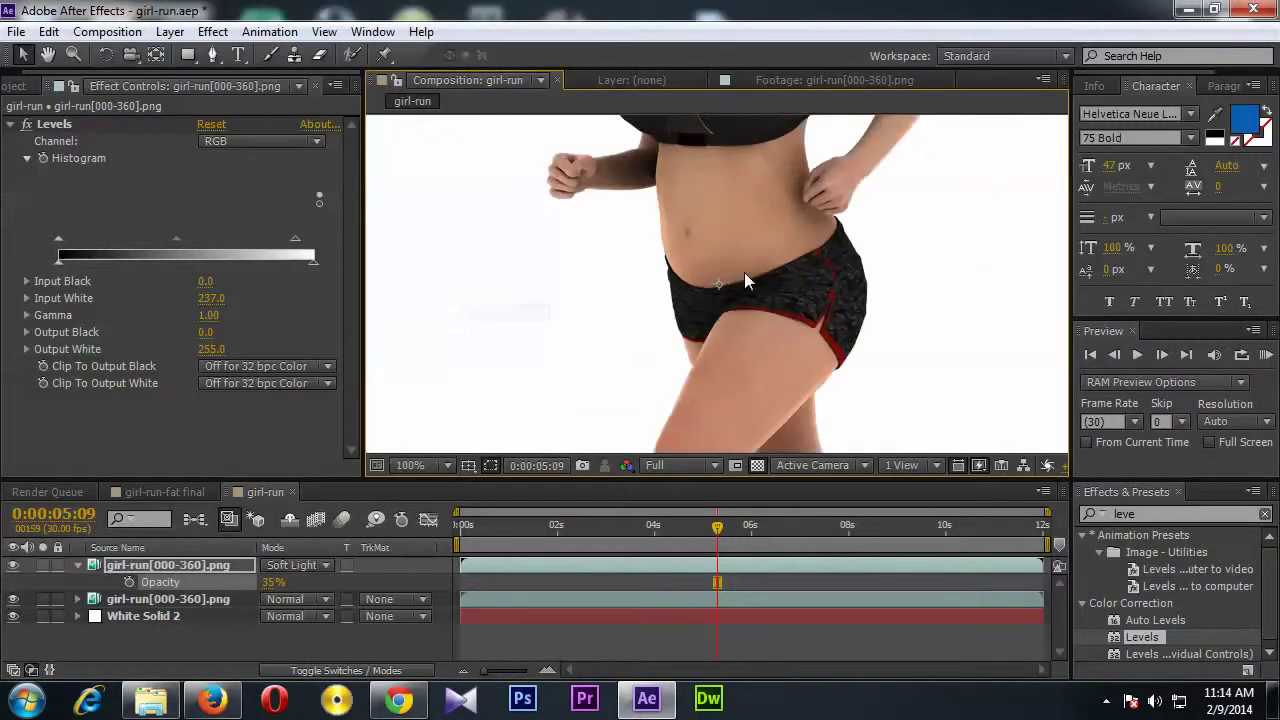
{"action": "key", "text": "h"}
{"action": "left_click_drag", "start_coordinate": [757, 244], "coordinate": [760, 375]}
{"action": "key", "text": "v"}
{"action": "left_click", "coordinate": [13, 566]}
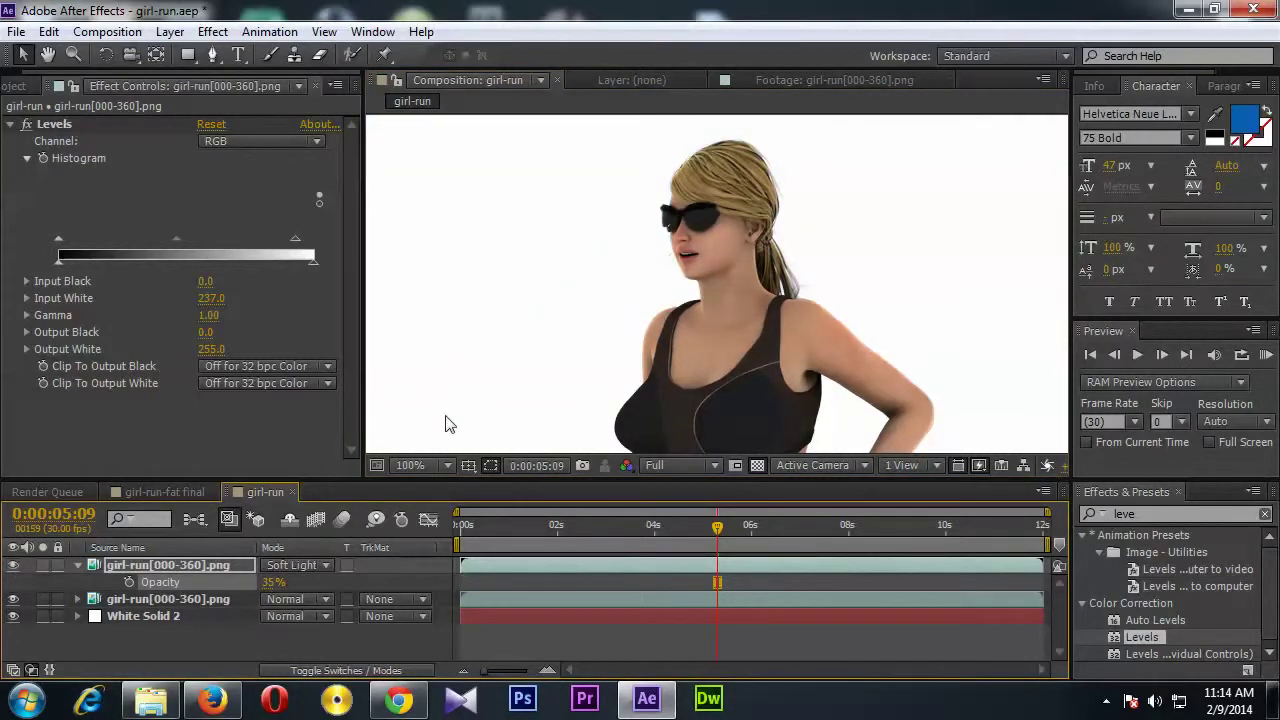
{"action": "left_click", "coordinate": [443, 466]}
{"action": "left_click", "coordinate": [428, 104]}
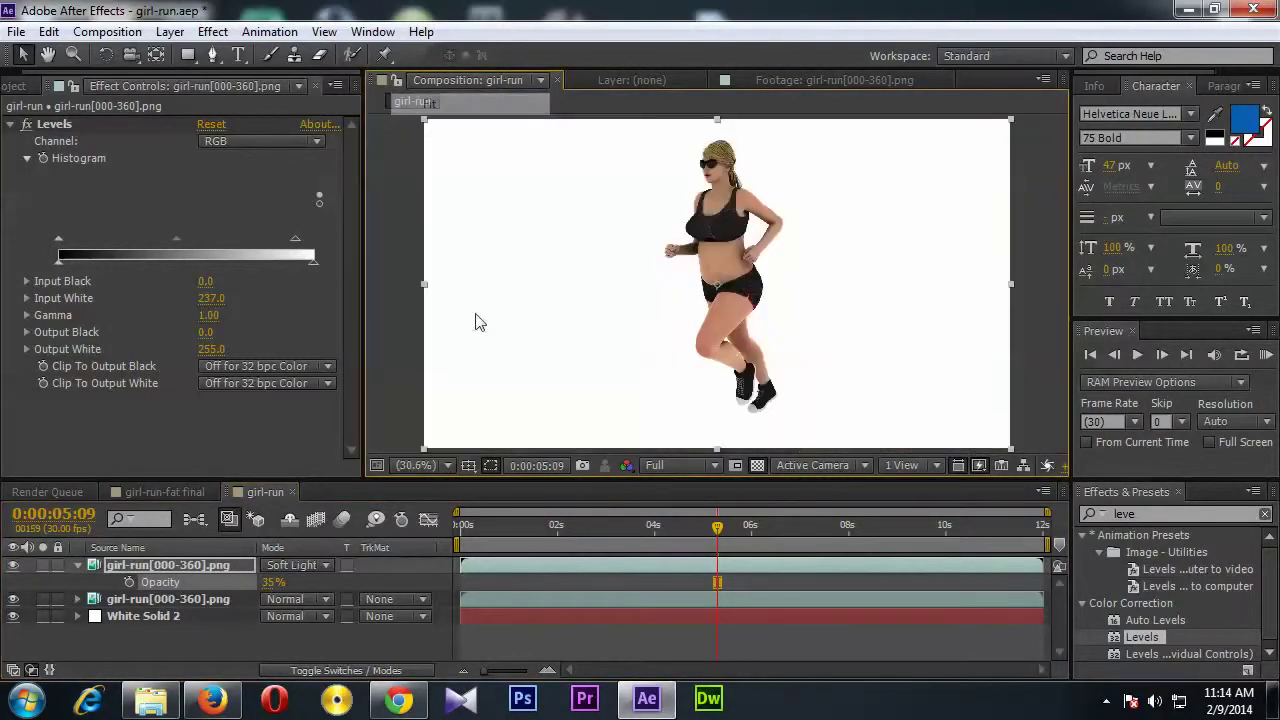
Scrub to about 10:23, then recheck the 30-second maximum length requirement.
{"action": "left_click", "coordinate": [521, 527]}
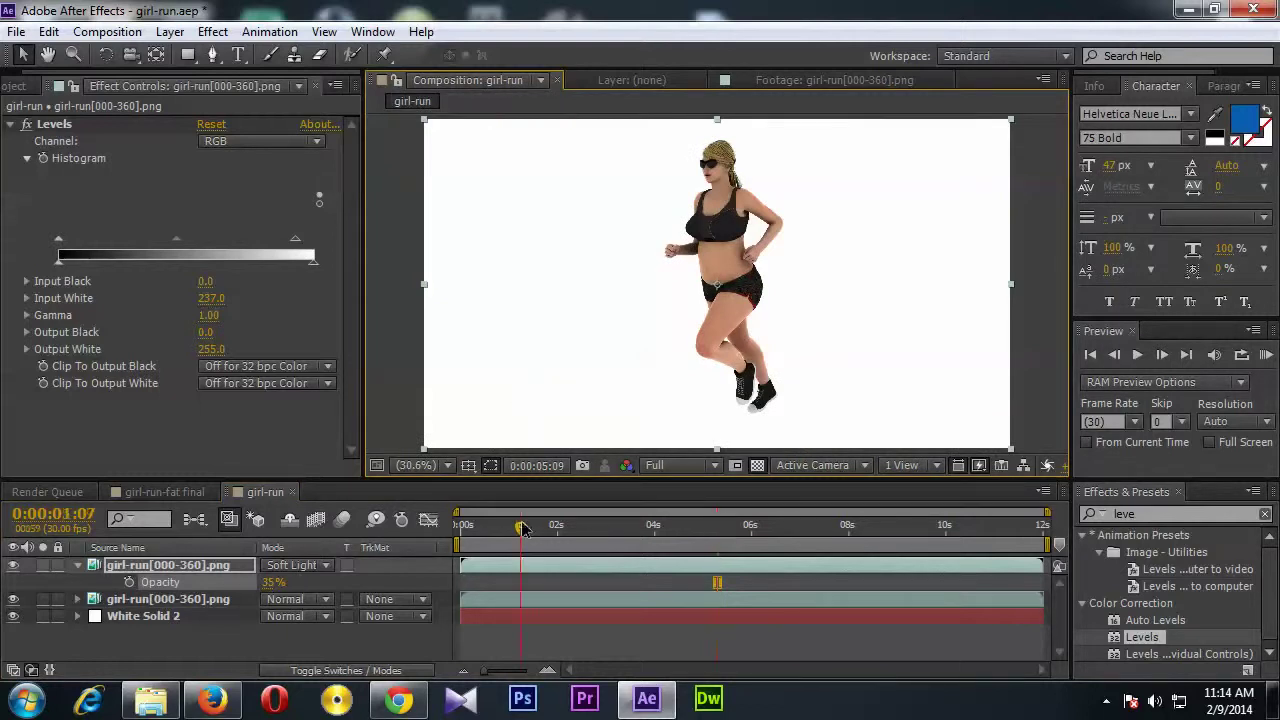
{"action": "left_click", "coordinate": [1013, 527]}
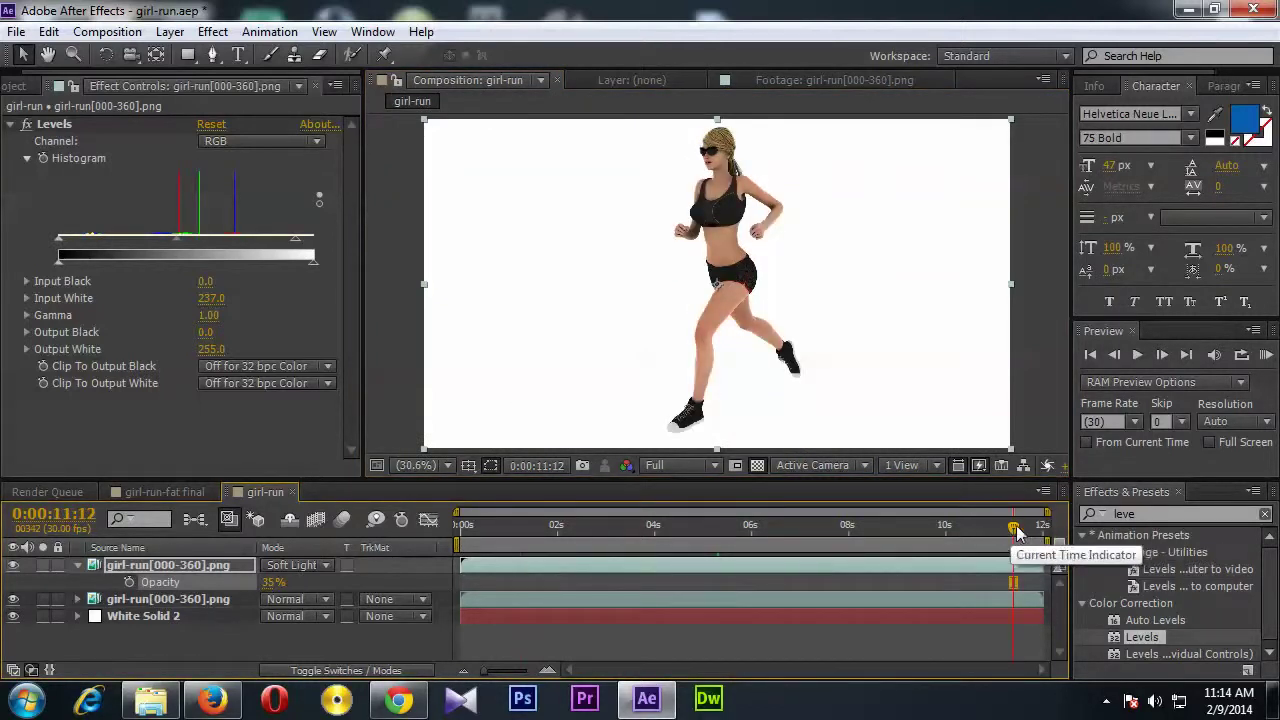
{"action": "left_click_drag", "start_coordinate": [1012, 532], "coordinate": [984, 535]}
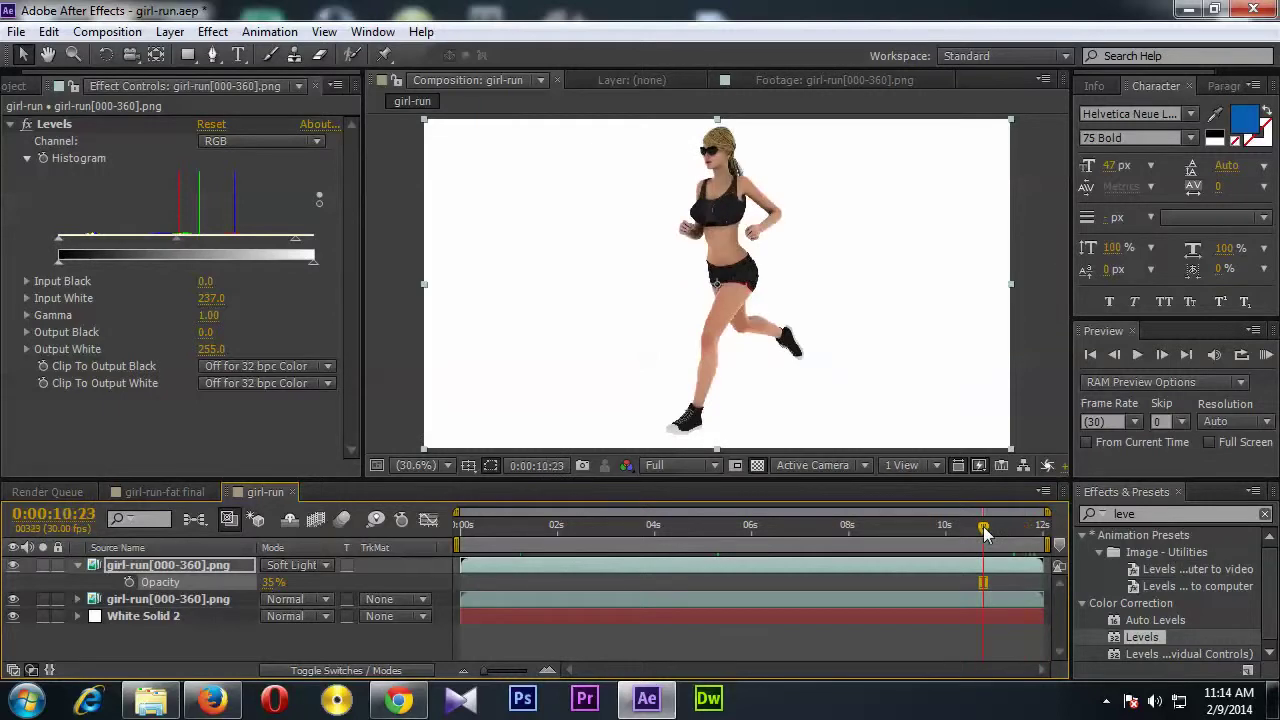
{"action": "left_click", "coordinate": [398, 703]}
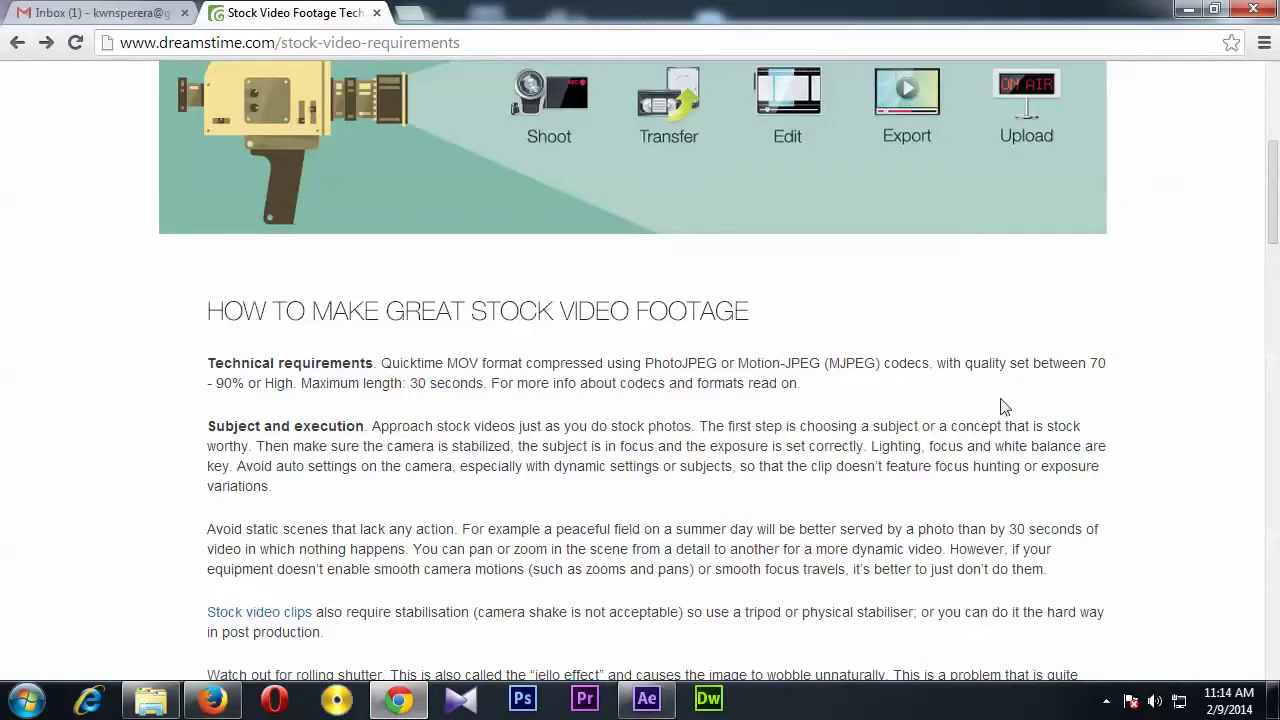
{"action": "left_click_drag", "start_coordinate": [410, 383], "coordinate": [478, 383]}
Close the girl-run timeline, scrub through girl-run-fat final, and show the Project panel.
{"action": "left_click", "coordinate": [1185, 12]}
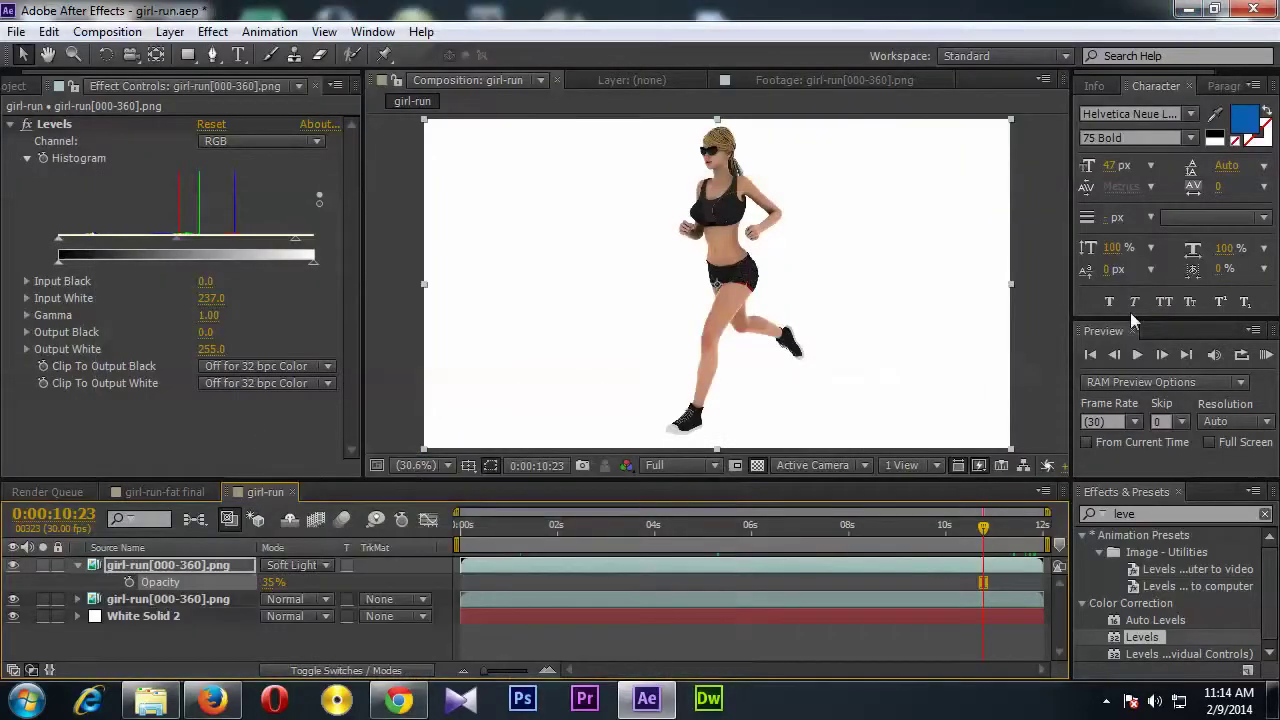
{"action": "left_click", "coordinate": [510, 527]}
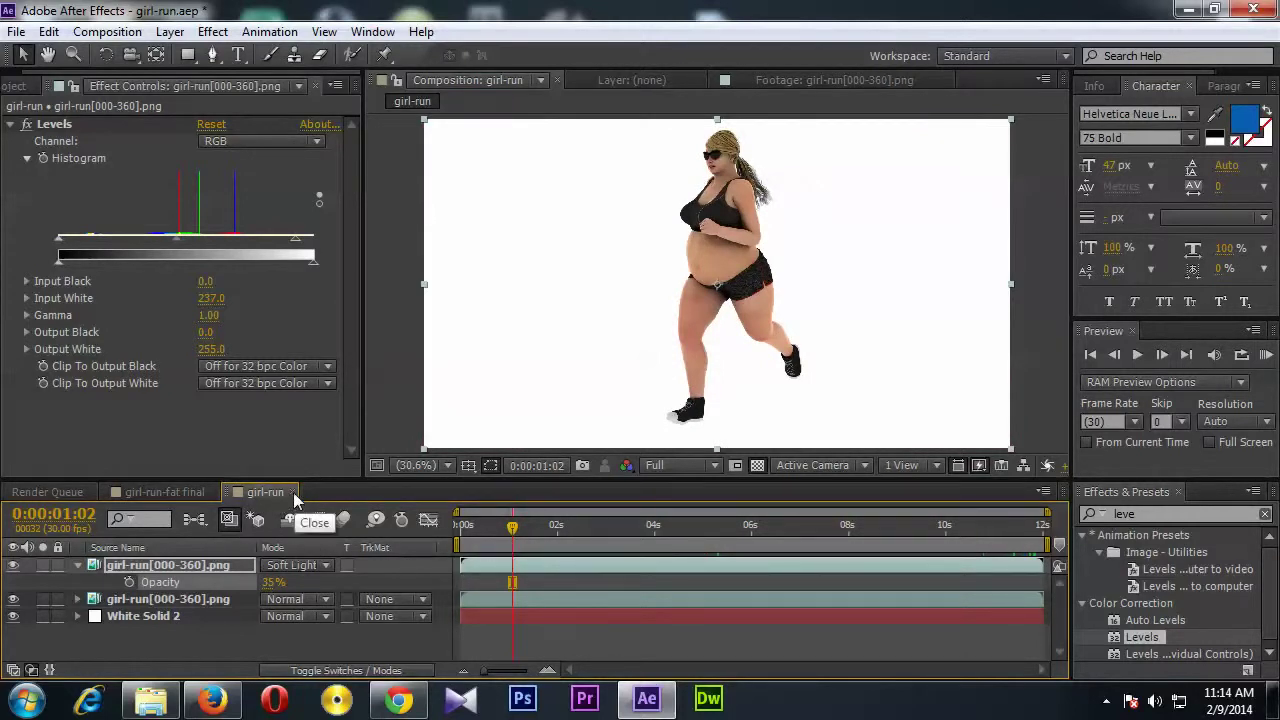
{"action": "left_click", "coordinate": [293, 492]}
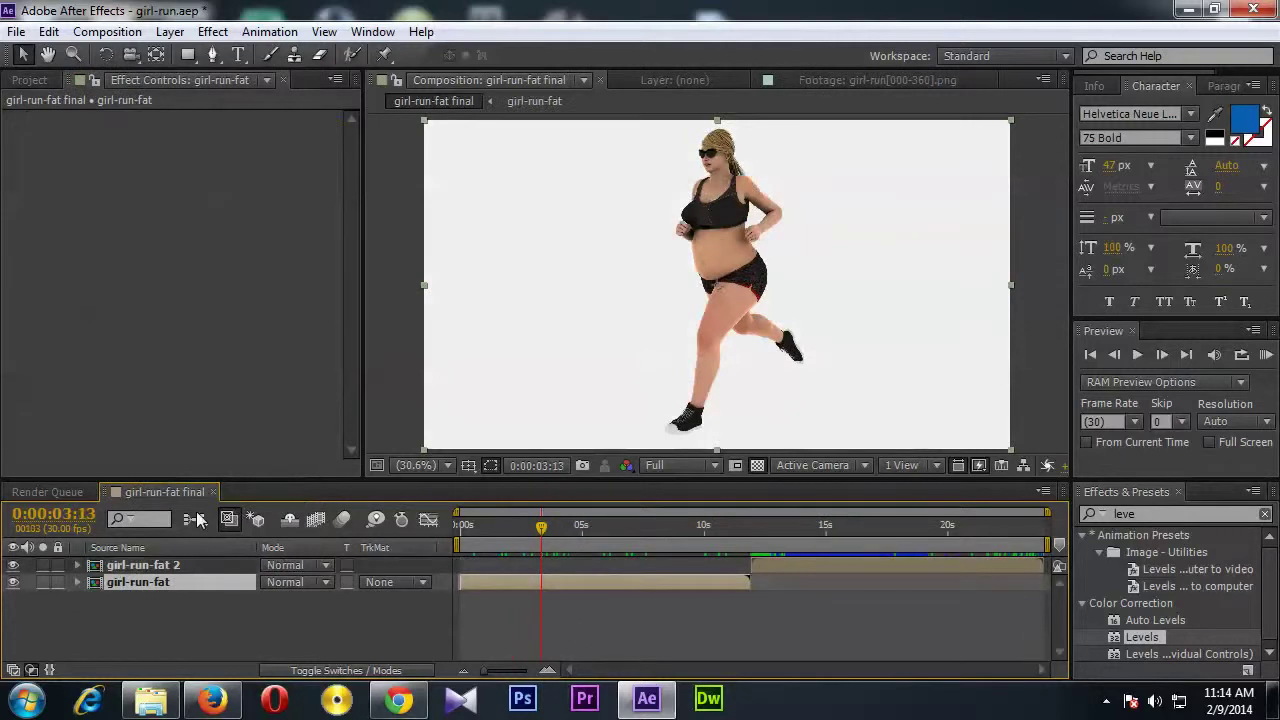
{"action": "left_click_drag", "start_coordinate": [568, 535], "coordinate": [781, 526]}
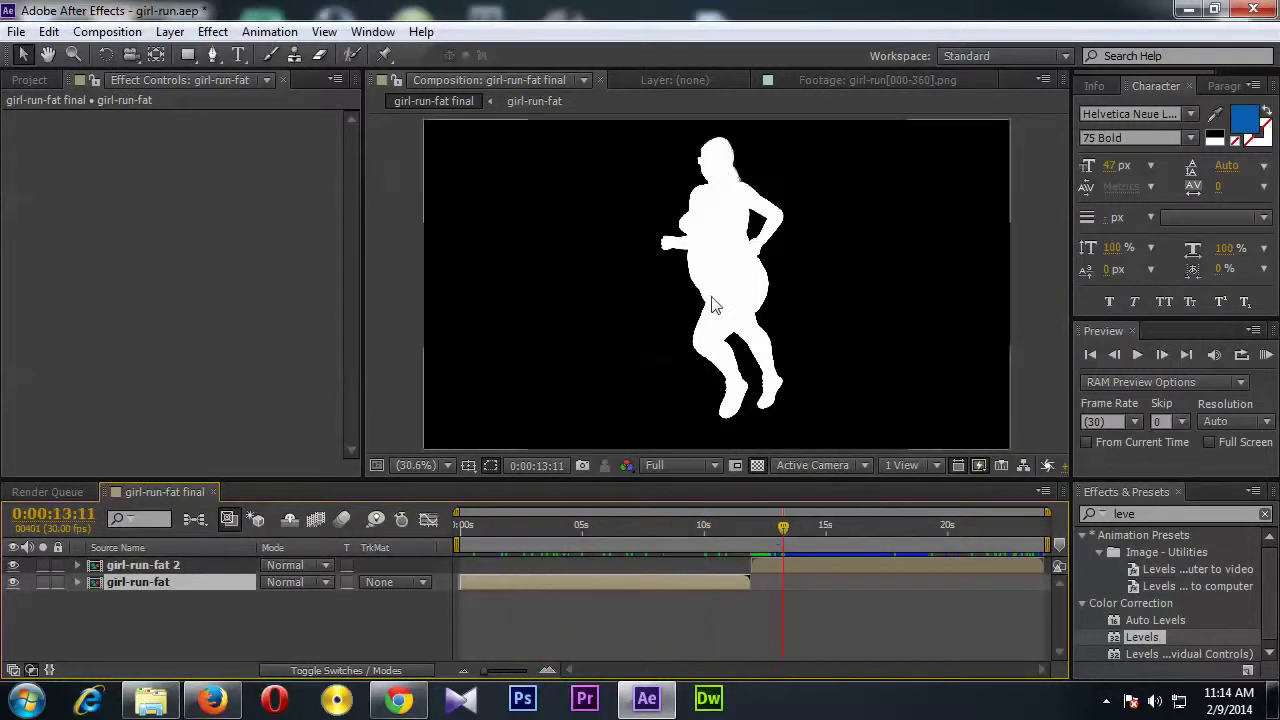
{"action": "left_click_drag", "start_coordinate": [910, 526], "coordinate": [655, 530]}
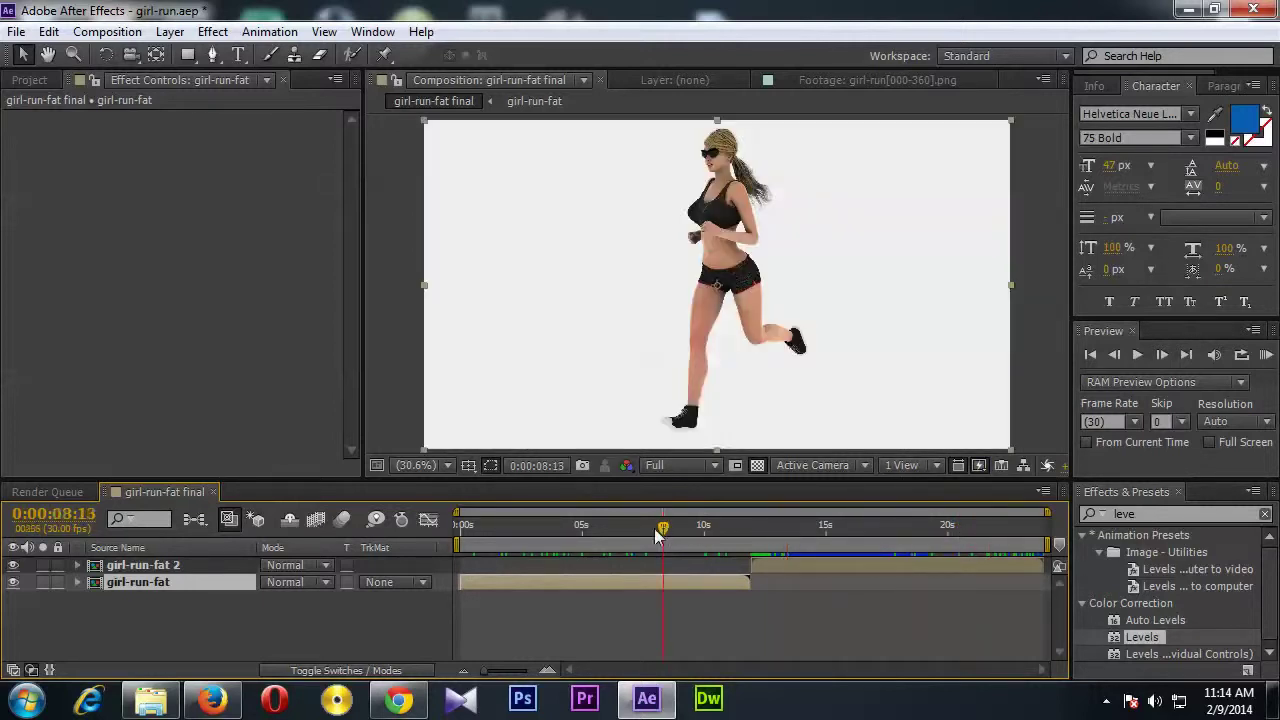
{"action": "left_click", "coordinate": [497, 528]}
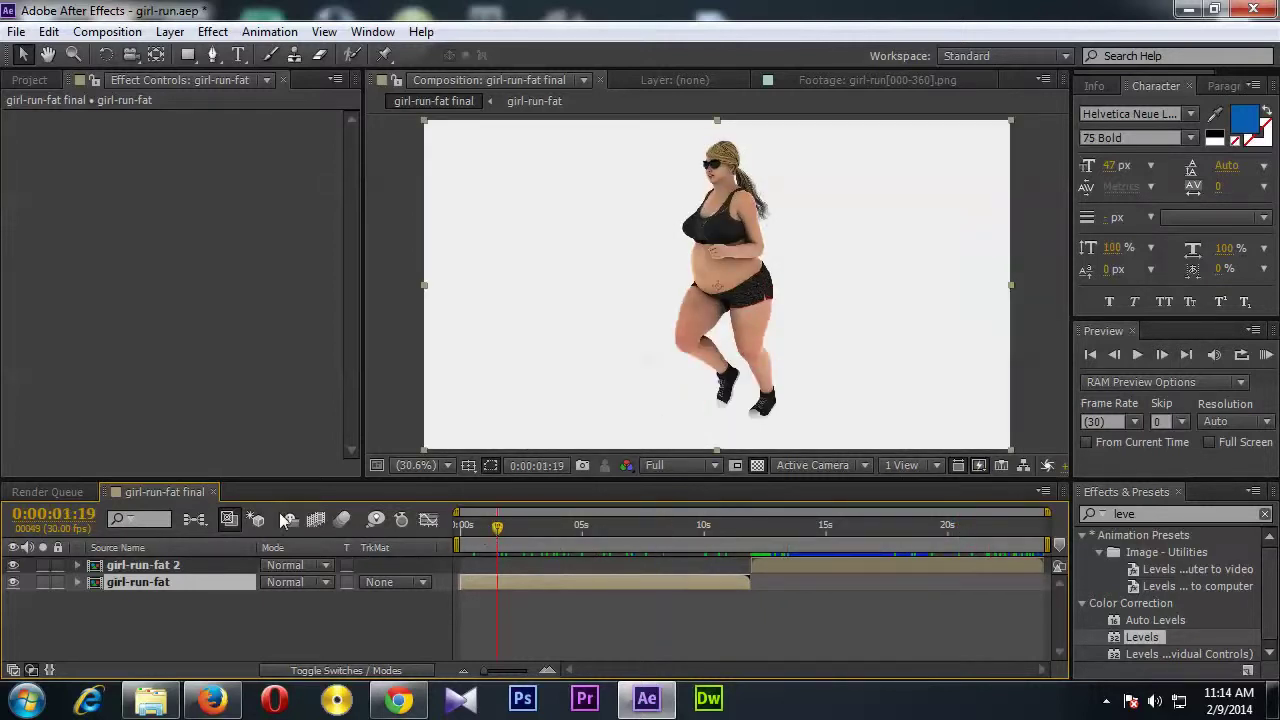
{"action": "left_click", "coordinate": [40, 80]}
{"action": "left_click_drag", "start_coordinate": [572, 540], "coordinate": [520, 530]}
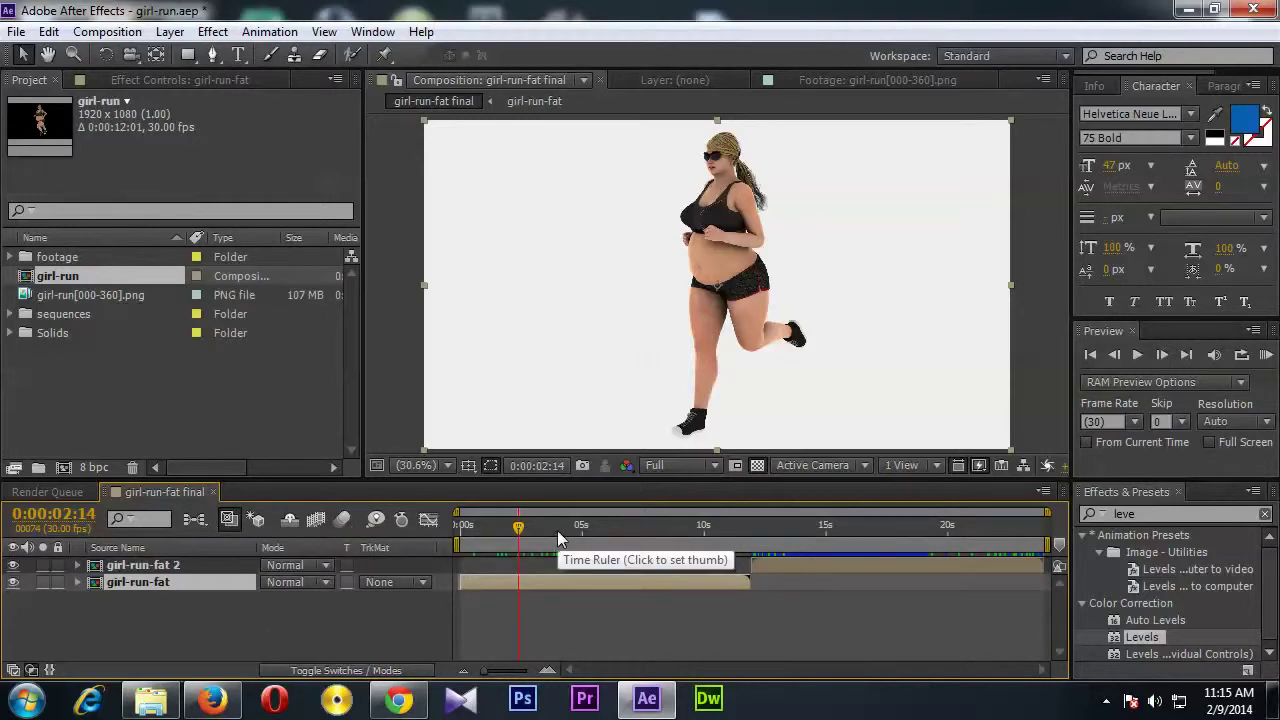
Save the girl-run project.
{"action": "left_click", "coordinate": [16, 31]}
{"action": "left_click", "coordinate": [30, 175]}
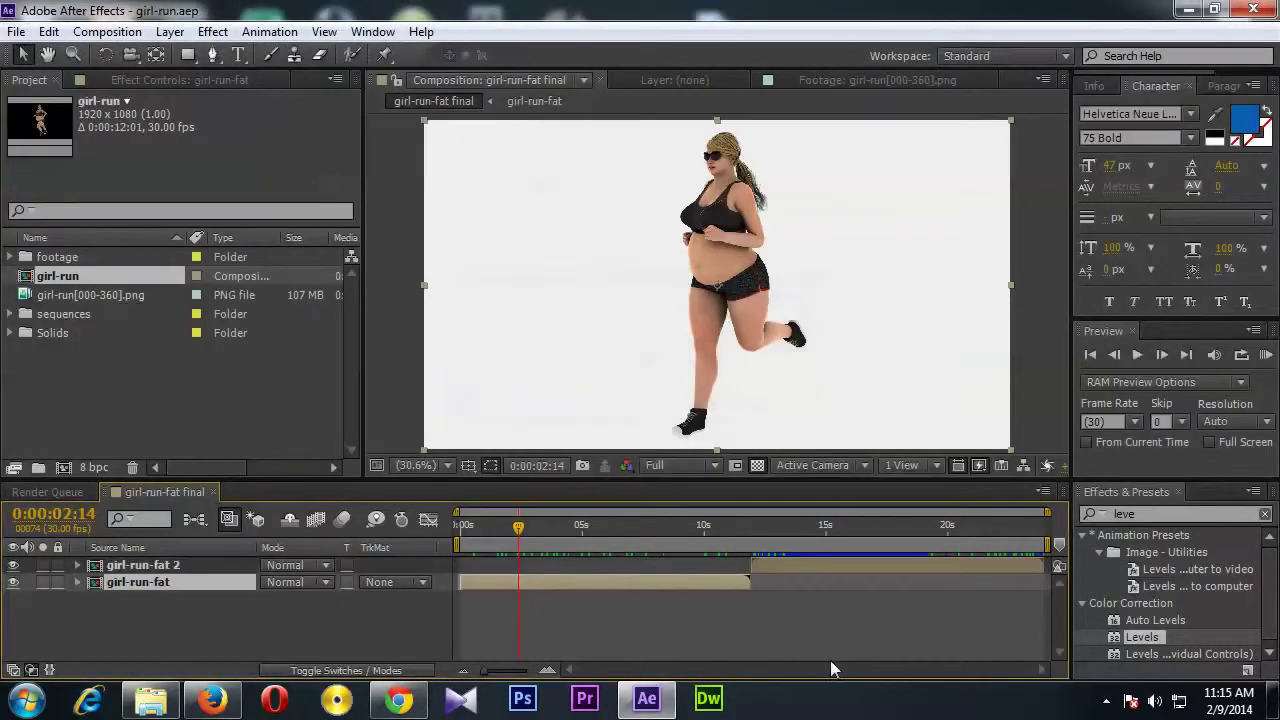
{"action": "left_click", "coordinate": [603, 528]}
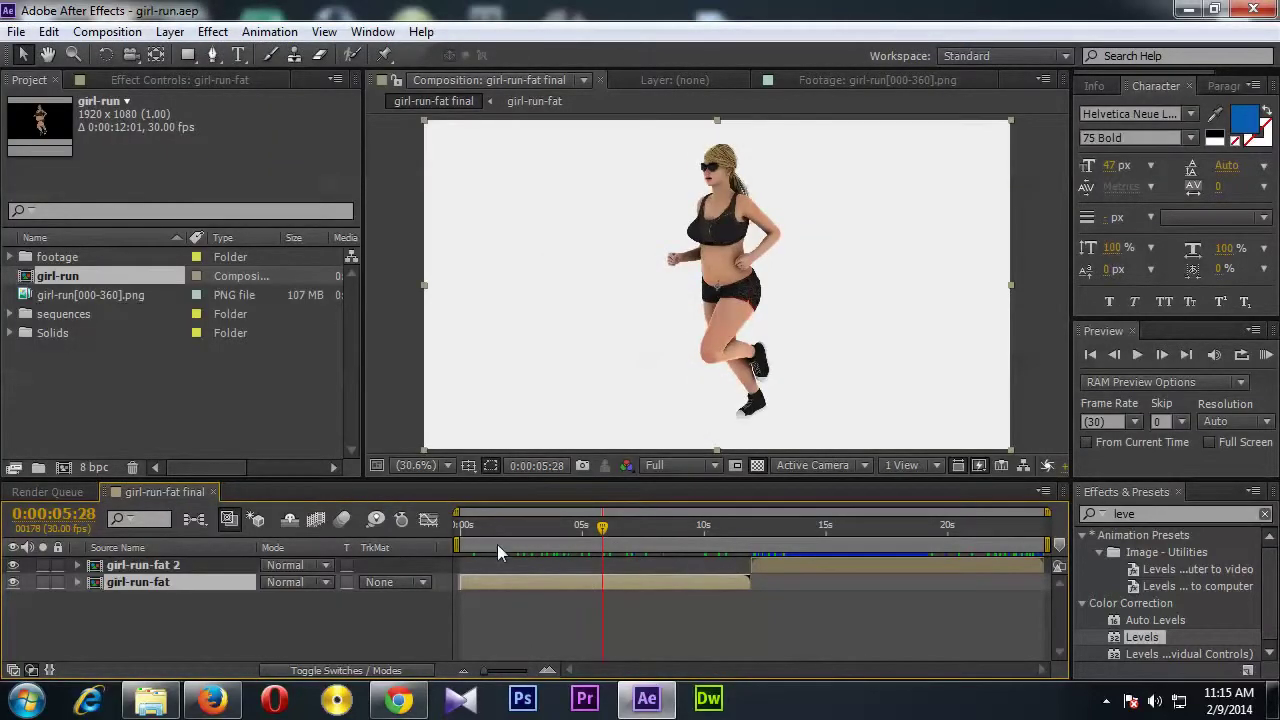
View the girl-run-fat final composition at 100% magnification and Full resolution.
{"action": "left_click", "coordinate": [446, 468]}
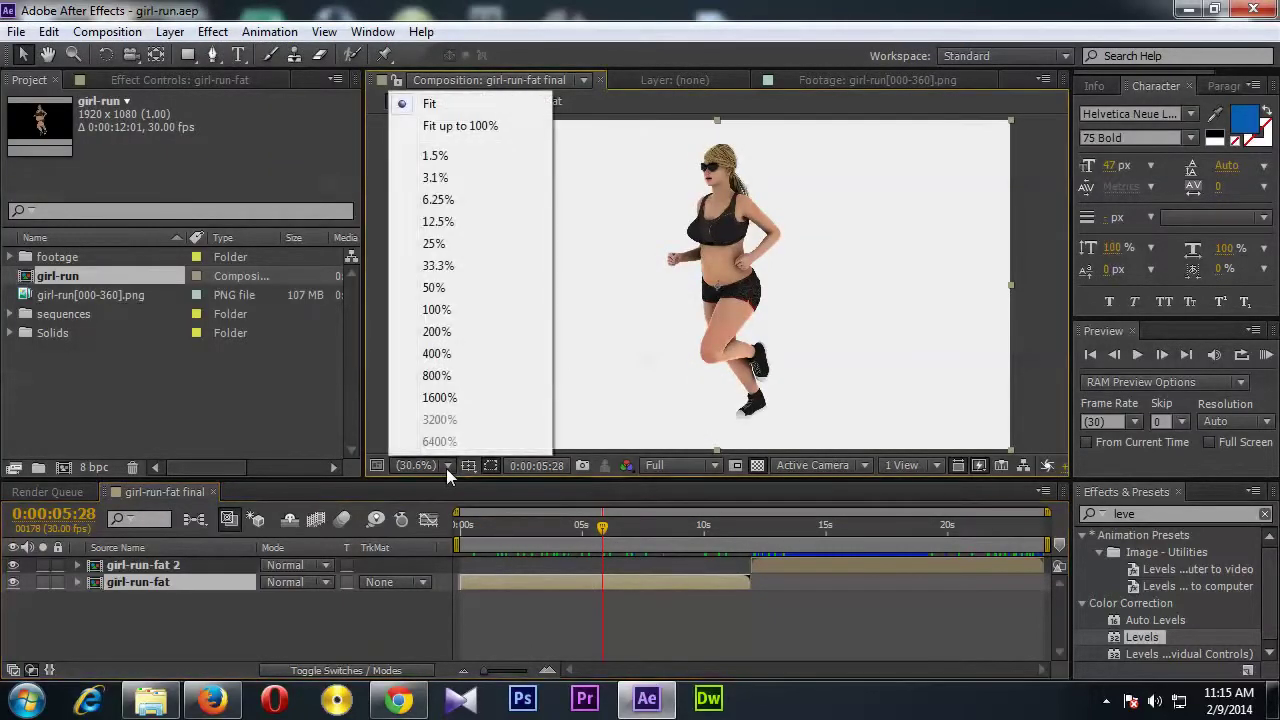
{"action": "left_click", "coordinate": [446, 470]}
{"action": "left_click", "coordinate": [446, 470]}
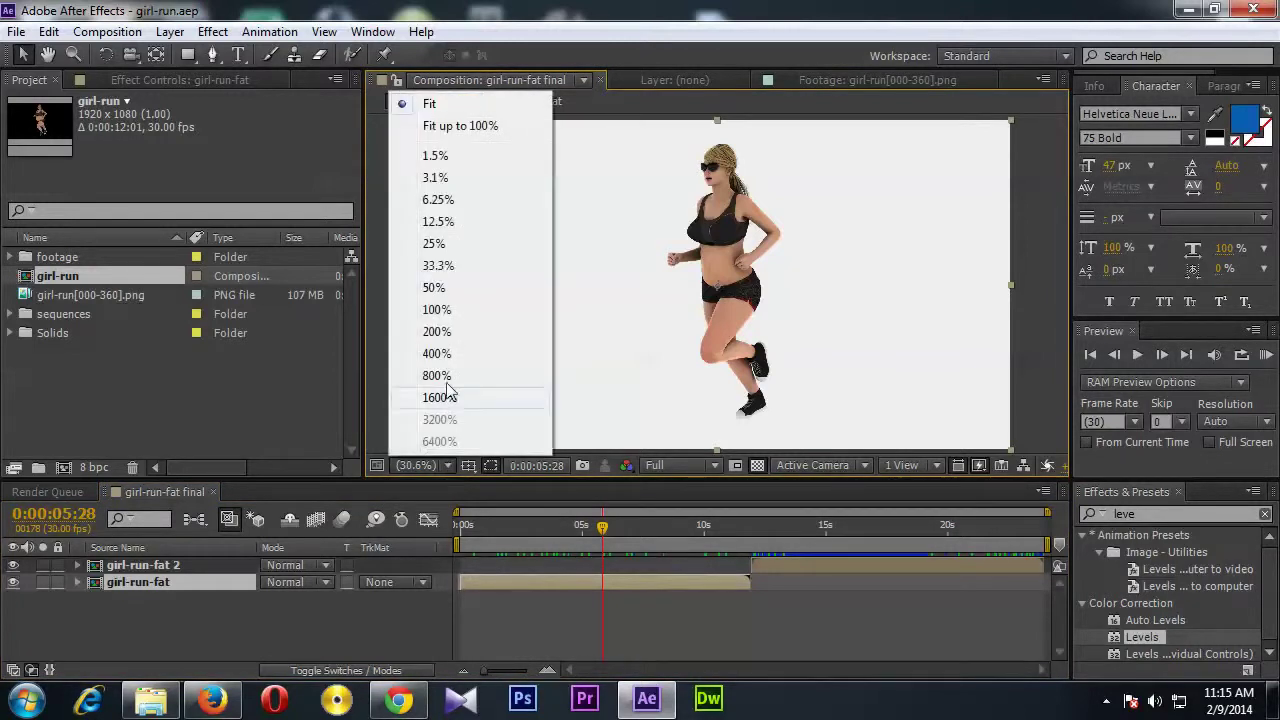
{"action": "left_click", "coordinate": [440, 310]}
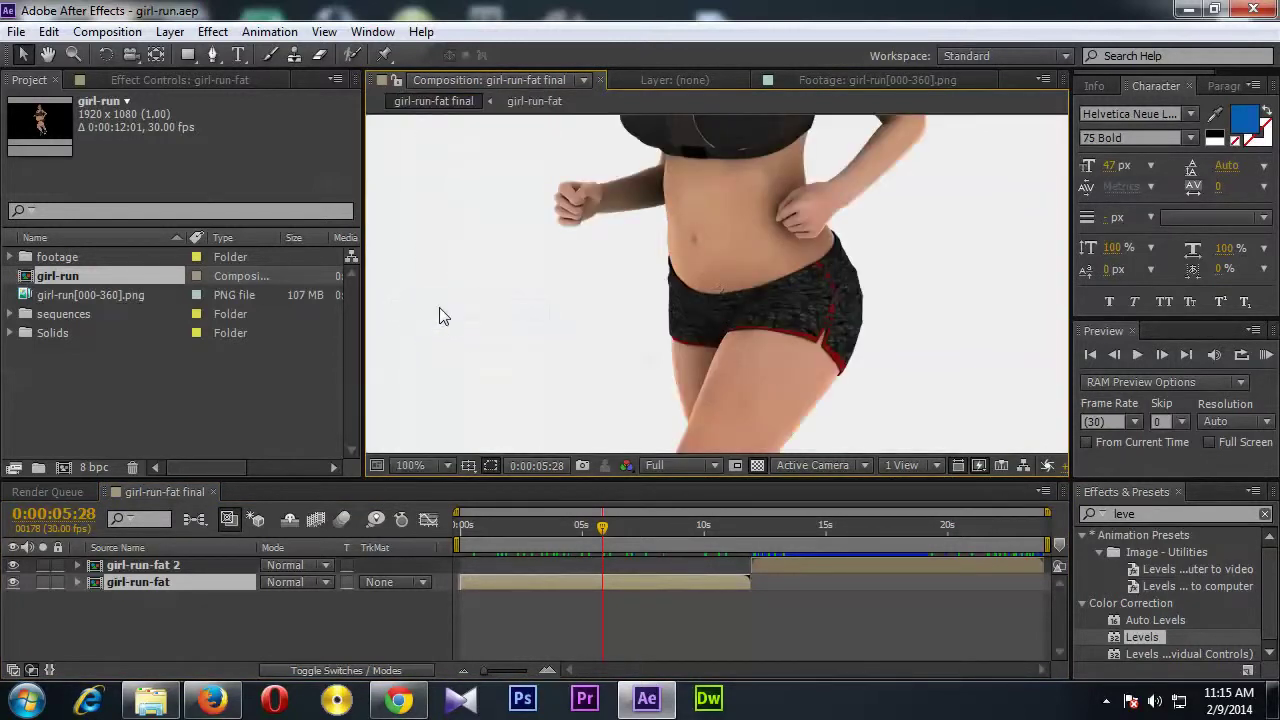
{"action": "left_click", "coordinate": [718, 464]}
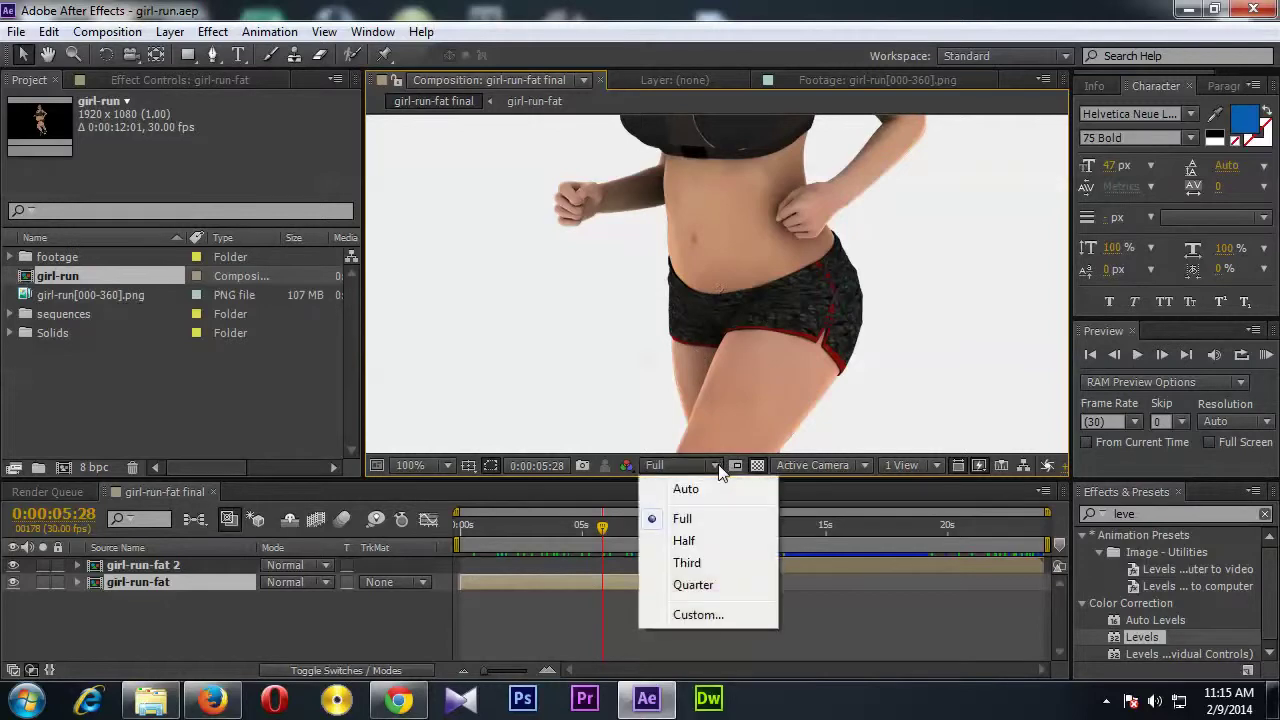
{"action": "left_click", "coordinate": [666, 520]}
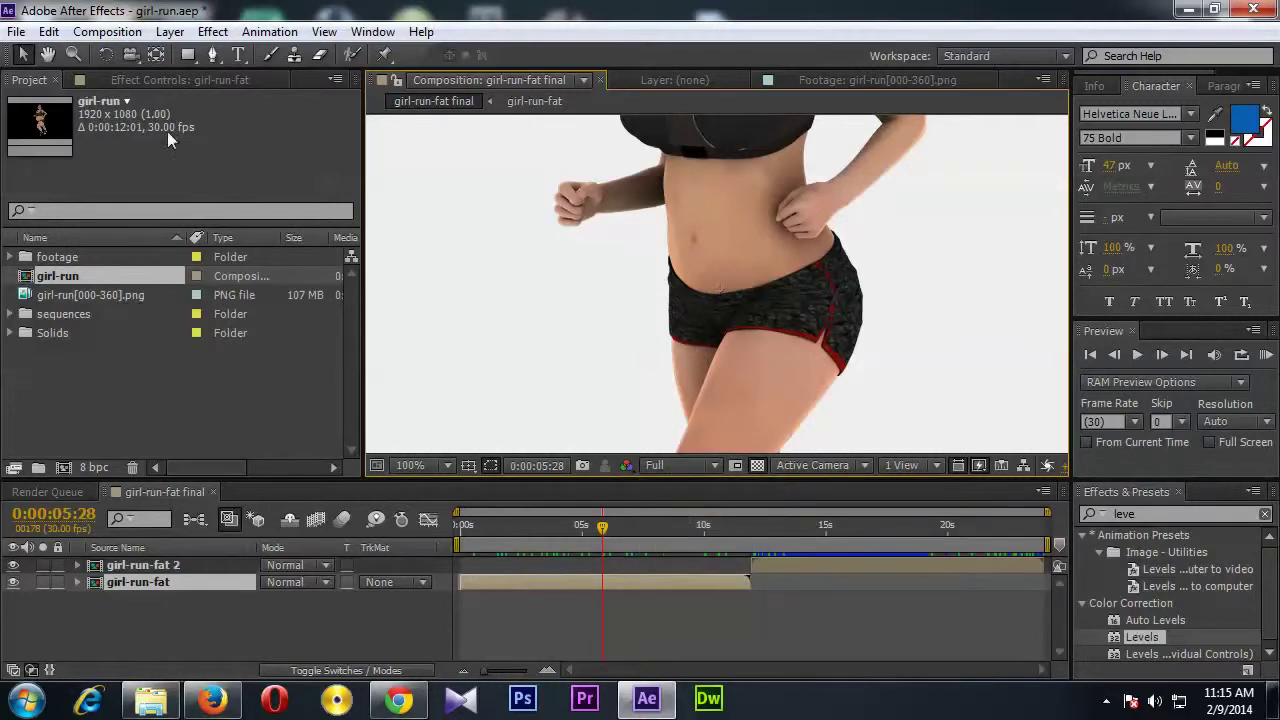
{"action": "left_click", "coordinate": [107, 31]}
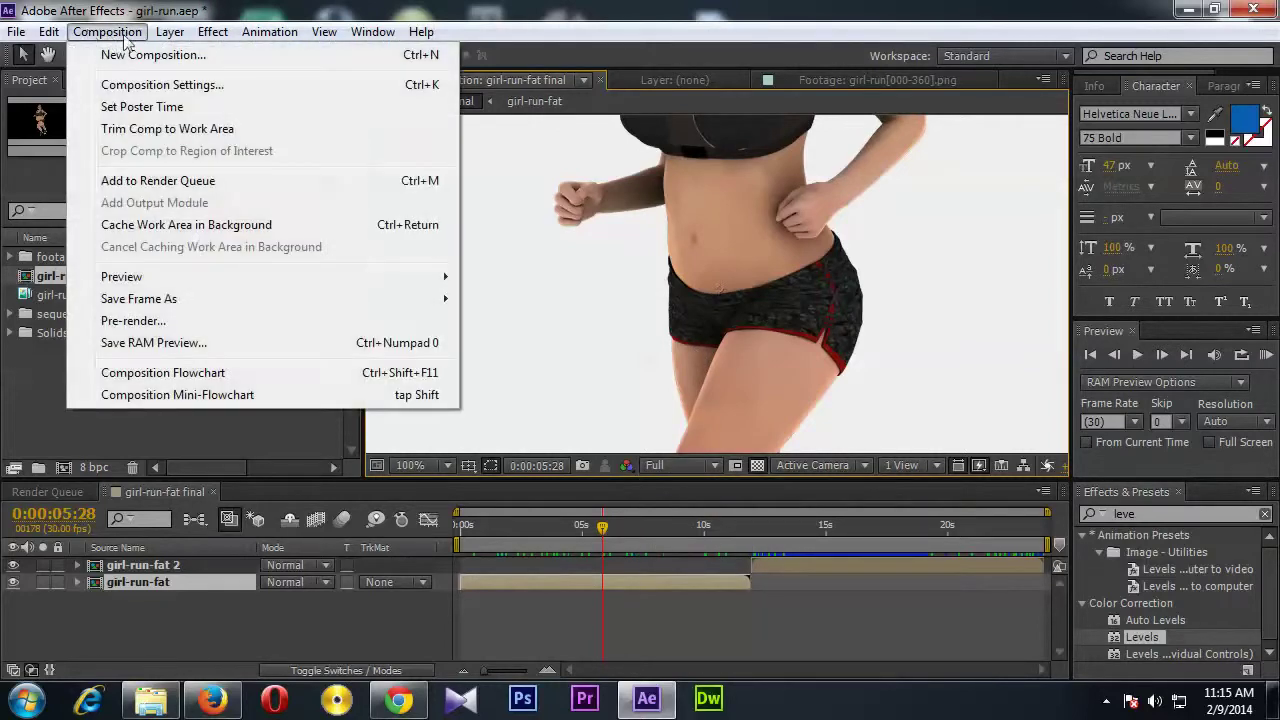
Add girl-run-fat final to the Render Queue and bring its Output Module Settings into view.
{"action": "left_click", "coordinate": [137, 184]}
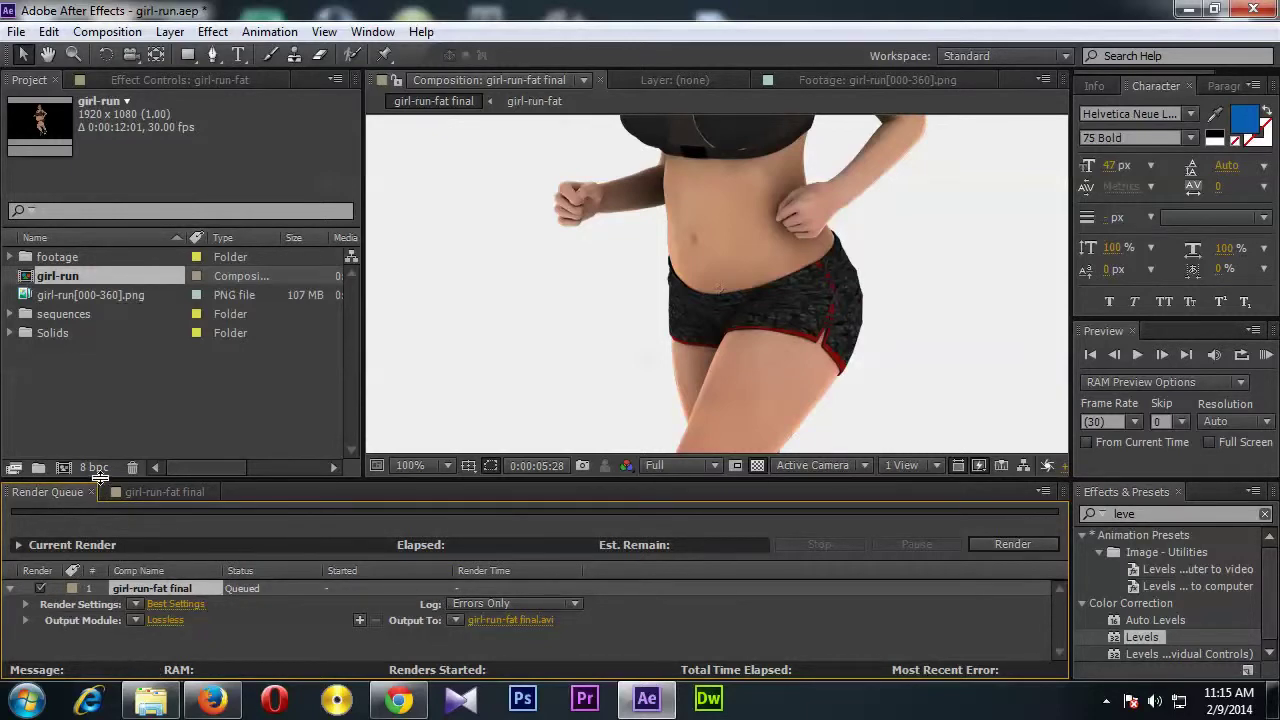
{"action": "left_click_drag", "start_coordinate": [98, 479], "coordinate": [107, 383]}
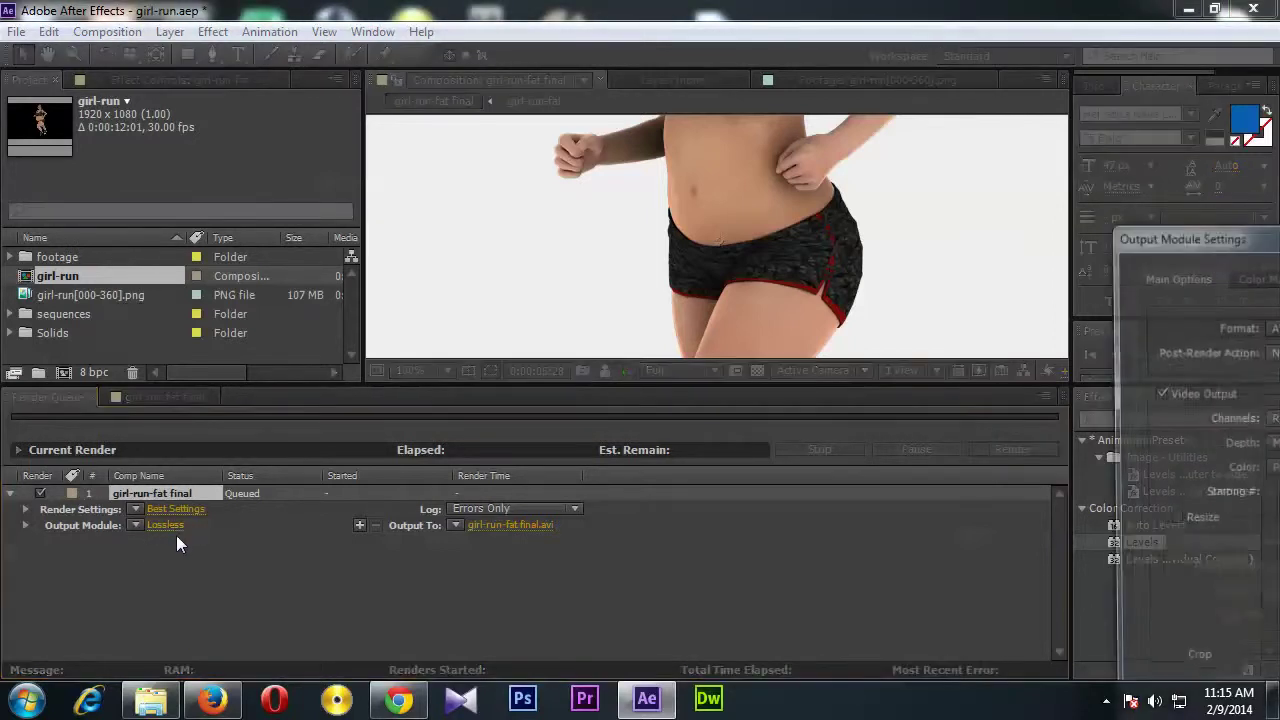
{"action": "left_click_drag", "start_coordinate": [1191, 235], "coordinate": [388, 33]}
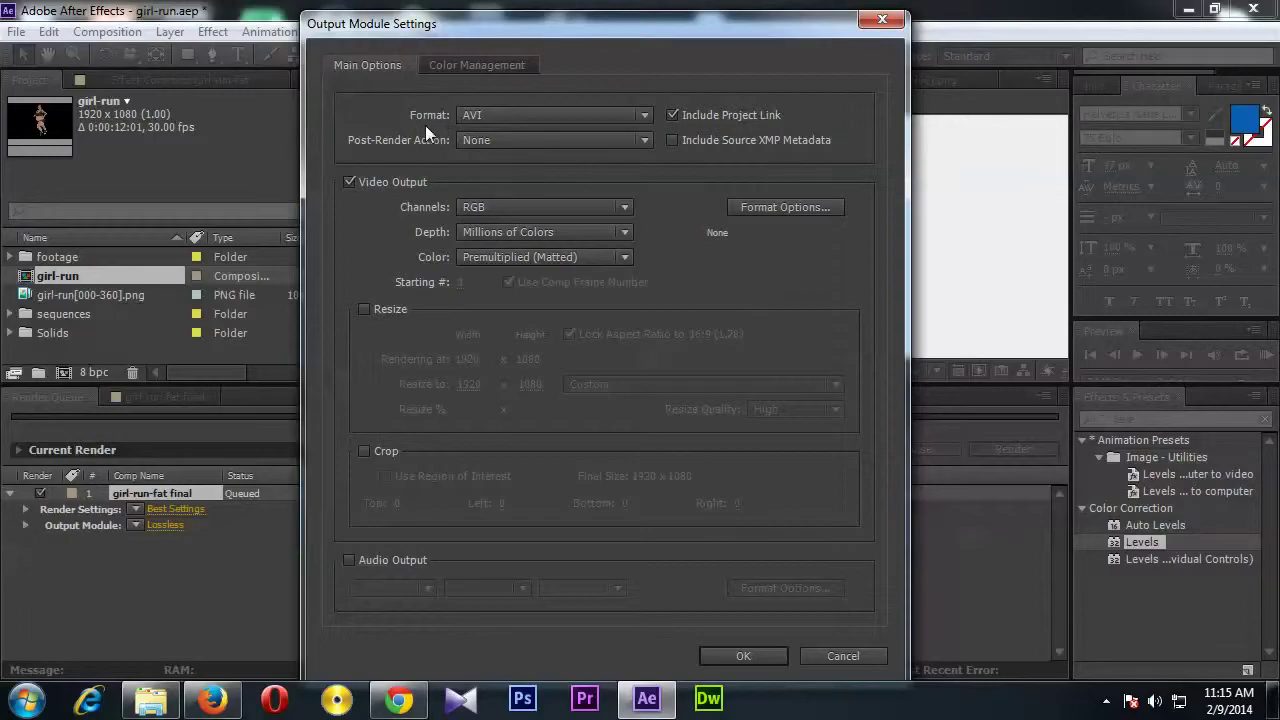
On the stock-video requirements page, highlight the required QuickTime MOV format.
{"action": "left_click", "coordinate": [398, 699]}
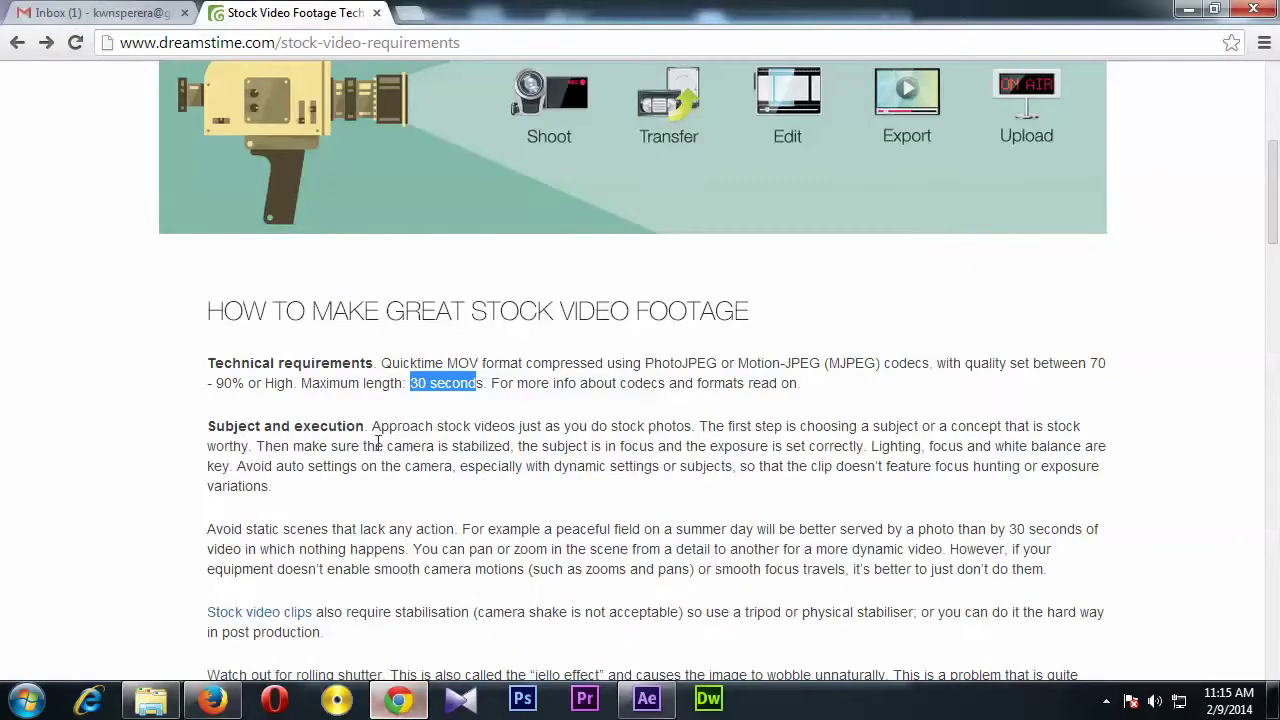
{"action": "left_click", "coordinate": [489, 388]}
{"action": "left_click_drag", "start_coordinate": [381, 361], "coordinate": [477, 361]}
Change the output module format from AVI to QuickTime.
{"action": "left_click", "coordinate": [1188, 10]}
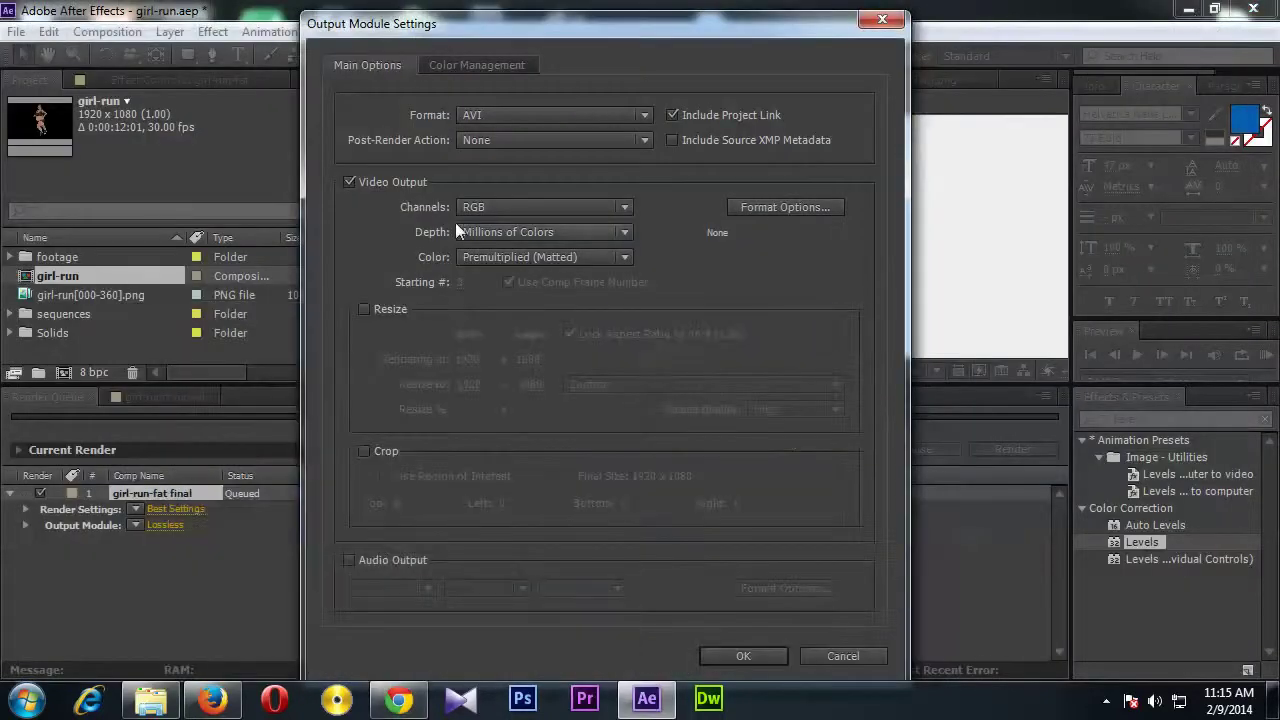
{"action": "left_click", "coordinate": [495, 116]}
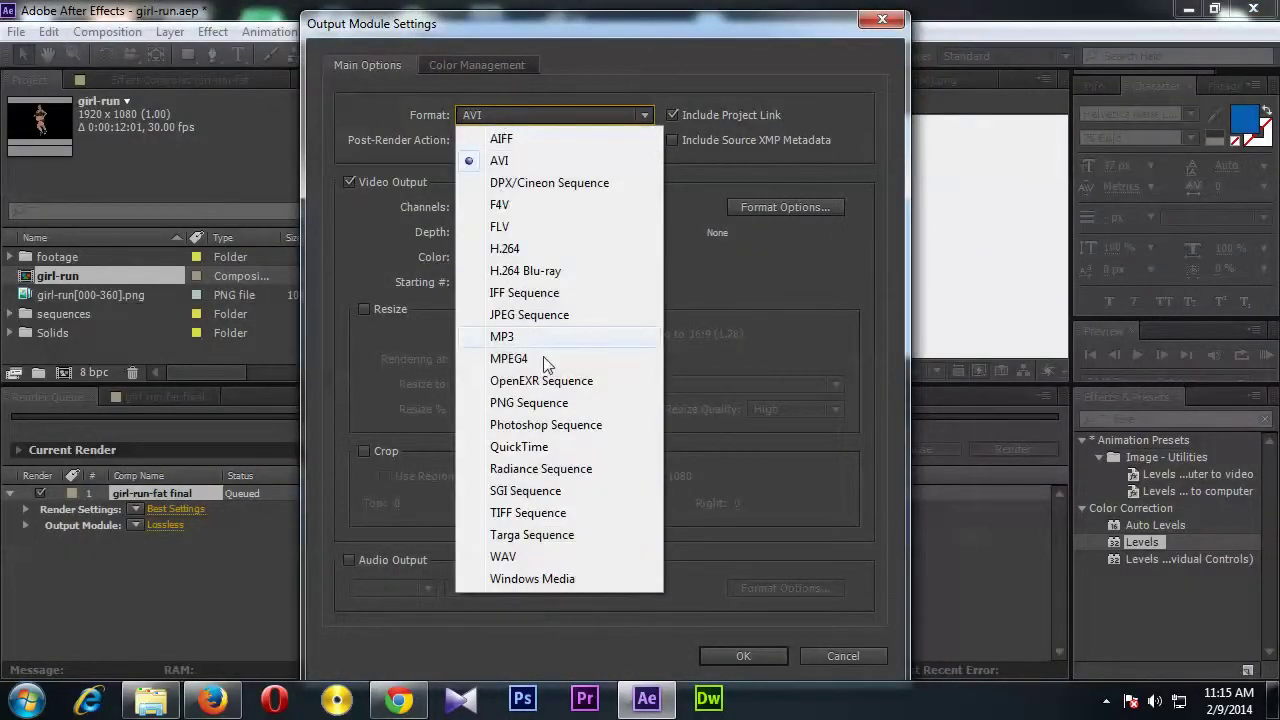
{"action": "left_click", "coordinate": [530, 447]}
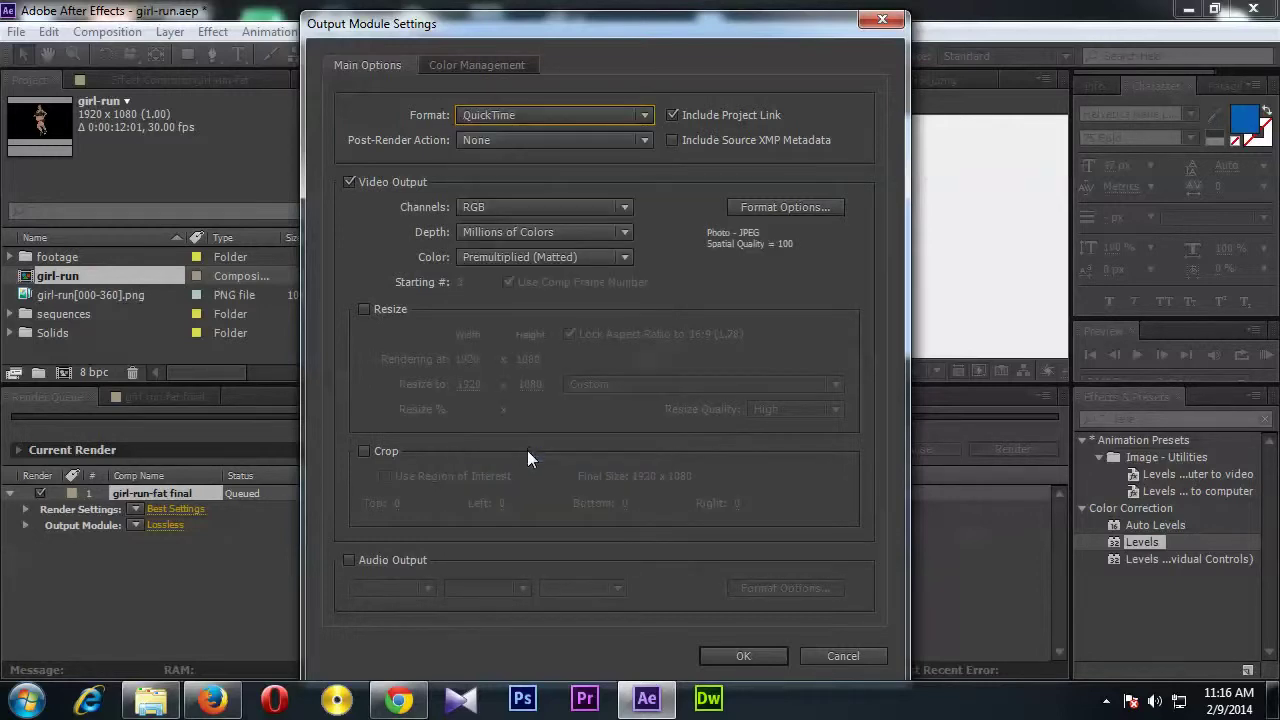
{"action": "left_click", "coordinate": [398, 700]}
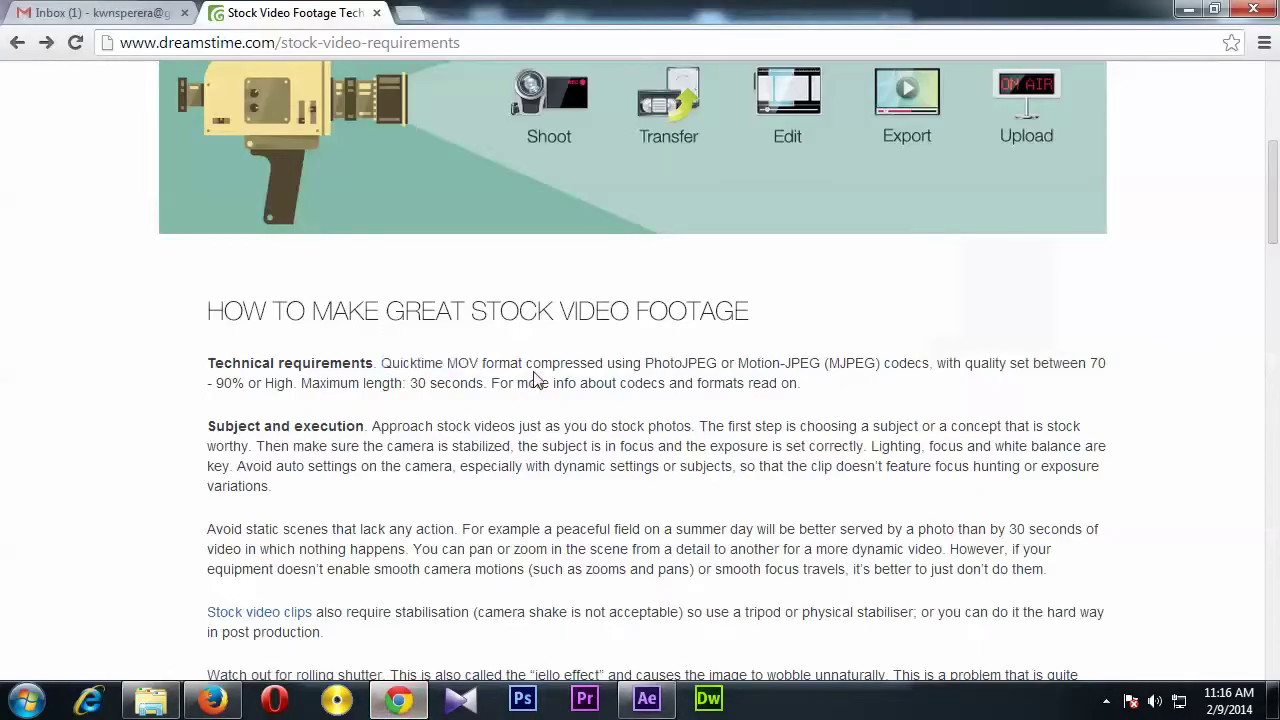
{"action": "left_click_drag", "start_coordinate": [884, 362], "coordinate": [910, 363]}
{"action": "left_click", "coordinate": [908, 363]}
{"action": "left_click_drag", "start_coordinate": [647, 363], "coordinate": [724, 365]}
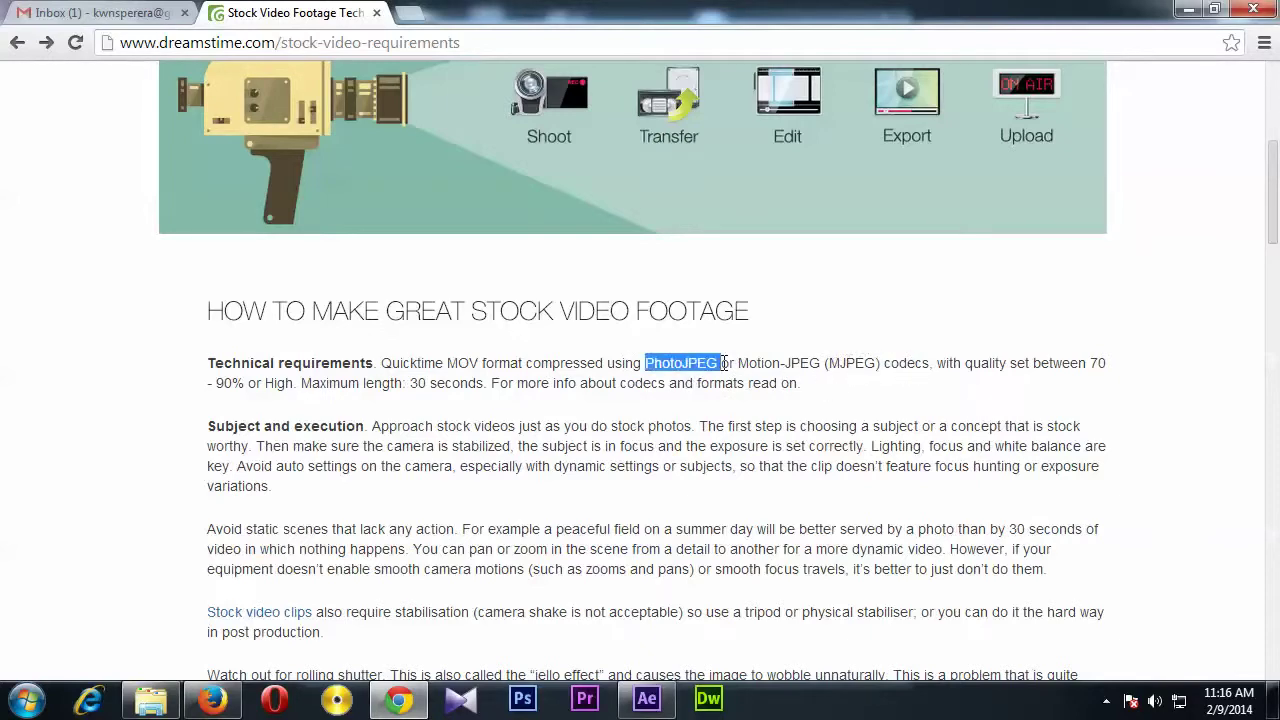
{"action": "left_click", "coordinate": [1188, 9]}
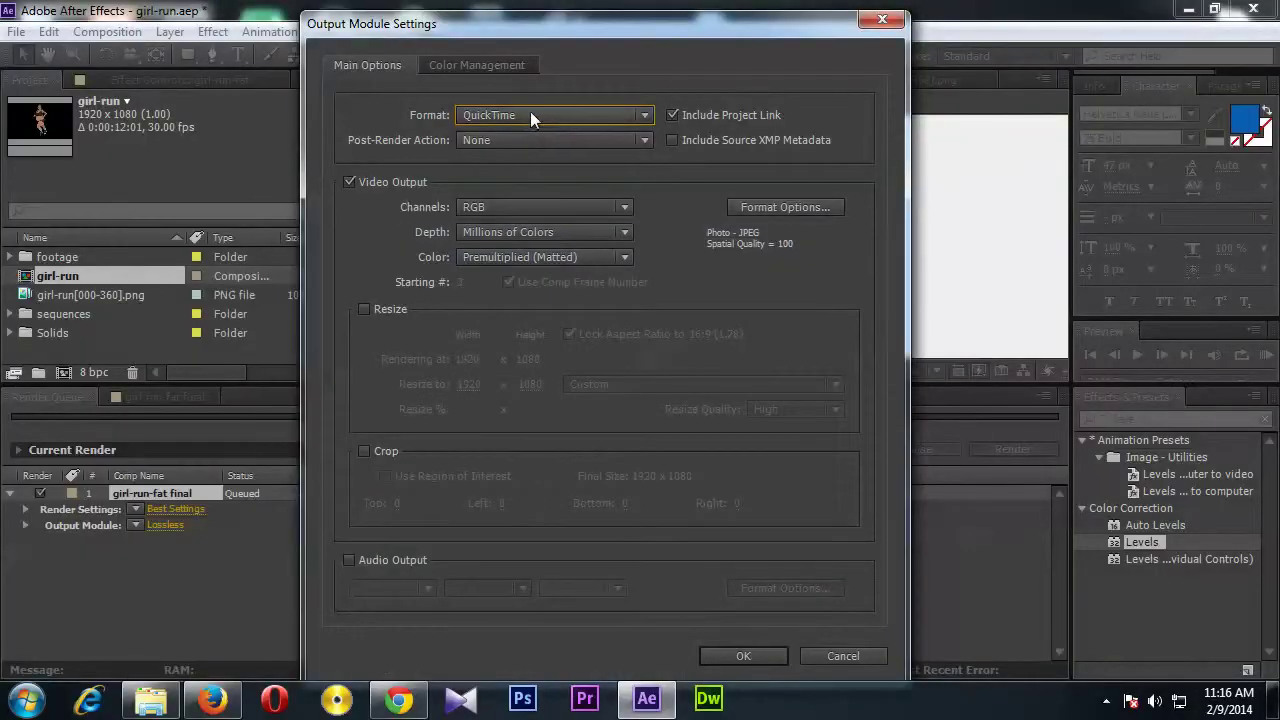
Keep the QuickTime format and set Photo - JPEG as the video codec.
{"action": "left_click", "coordinate": [488, 115]}
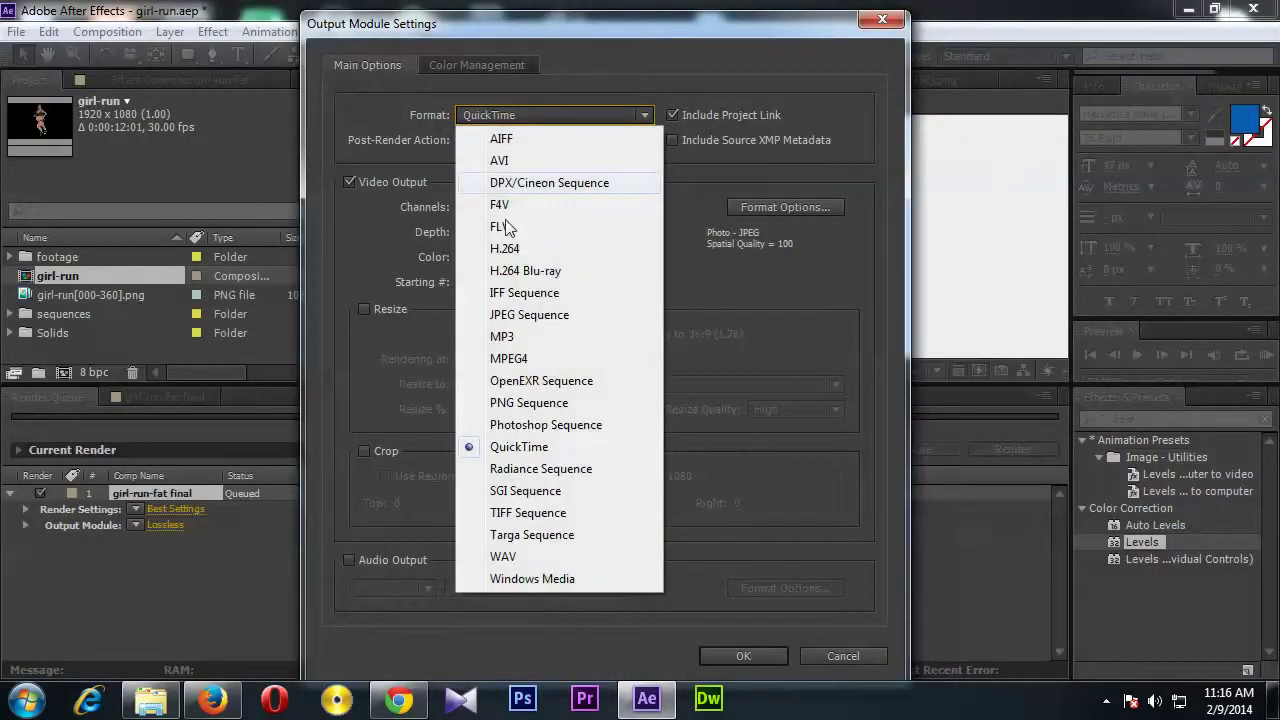
{"action": "left_click", "coordinate": [495, 443]}
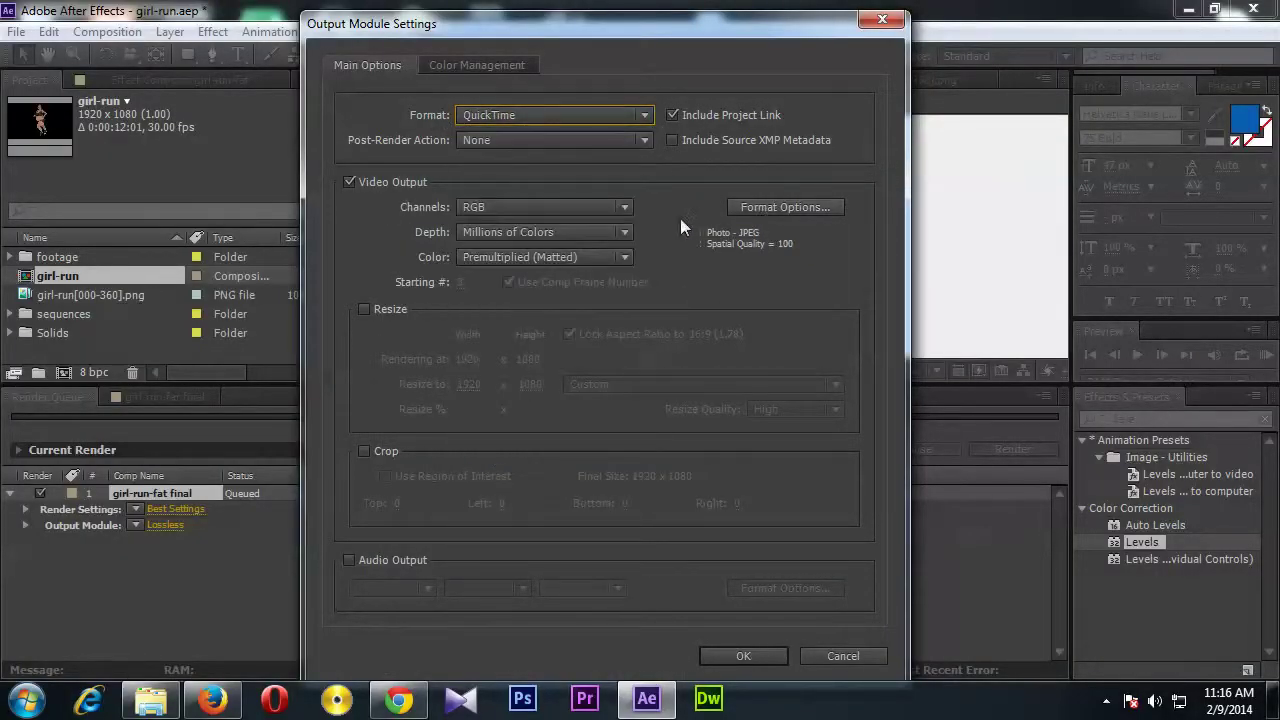
{"action": "left_click", "coordinate": [771, 207]}
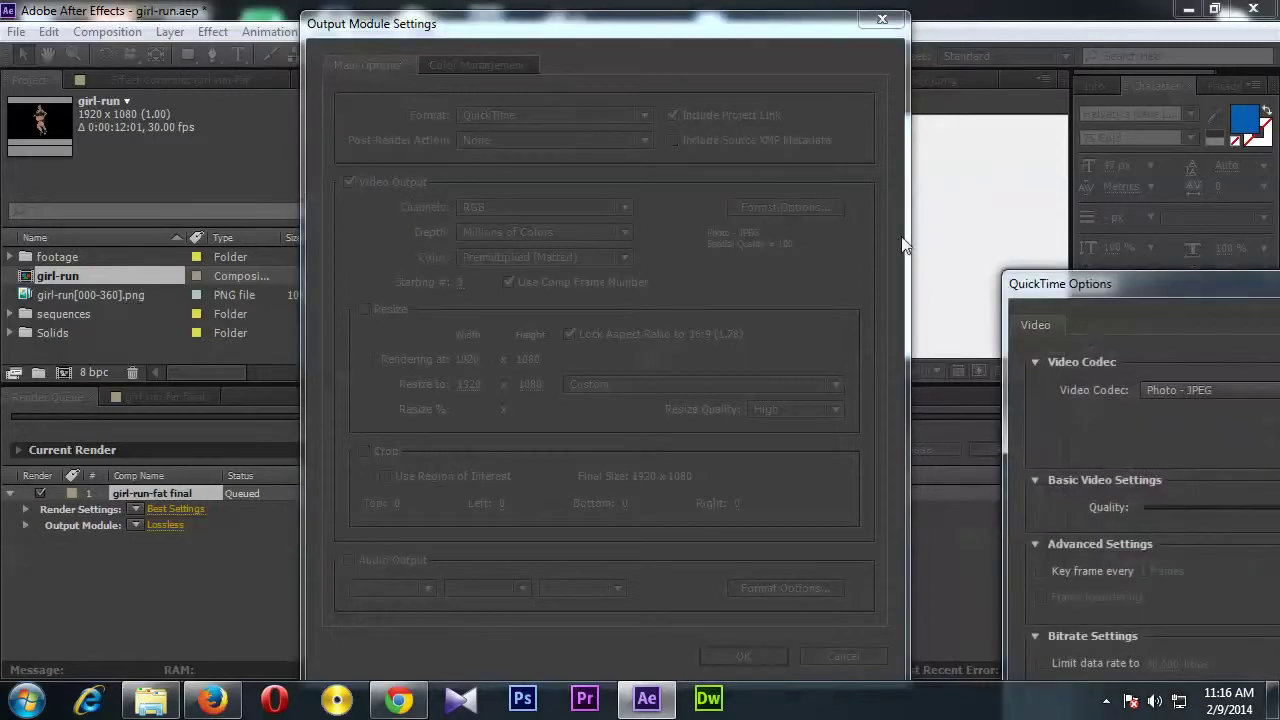
{"action": "left_click_drag", "start_coordinate": [1059, 287], "coordinate": [574, 44]}
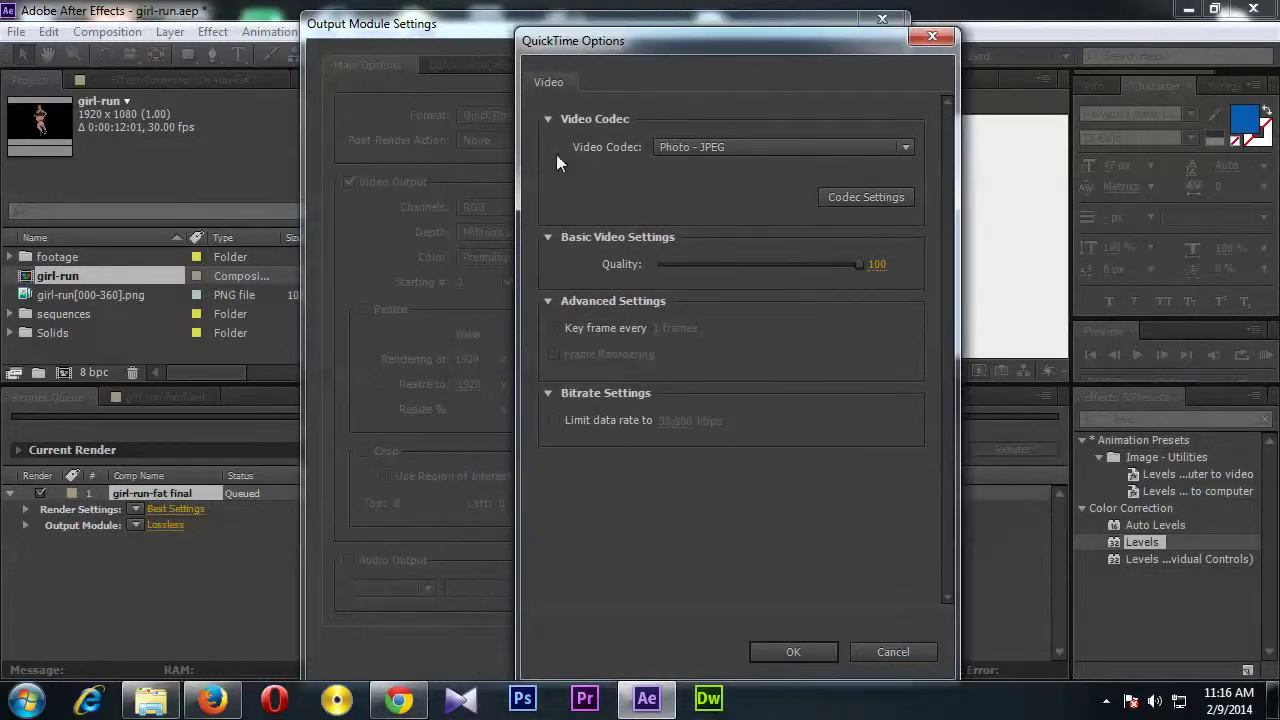
{"action": "left_click", "coordinate": [739, 147]}
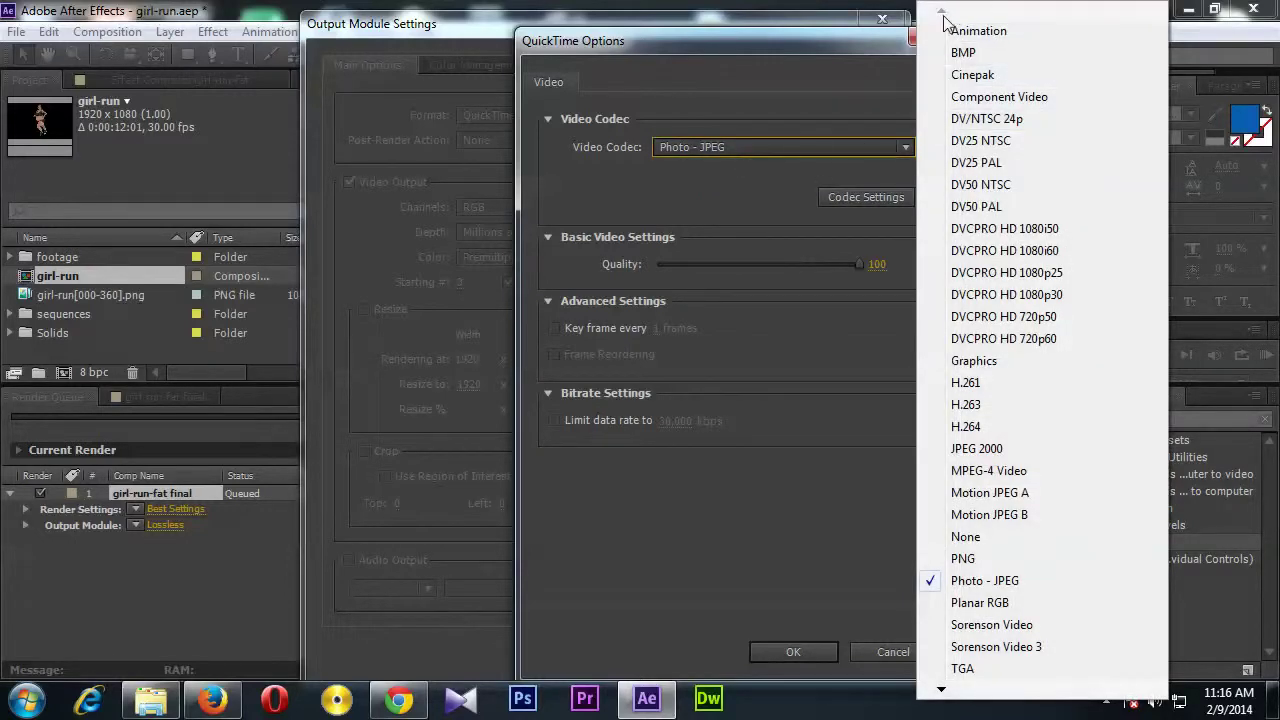
{"action": "left_click", "coordinate": [790, 129]}
{"action": "left_click", "coordinate": [841, 147]}
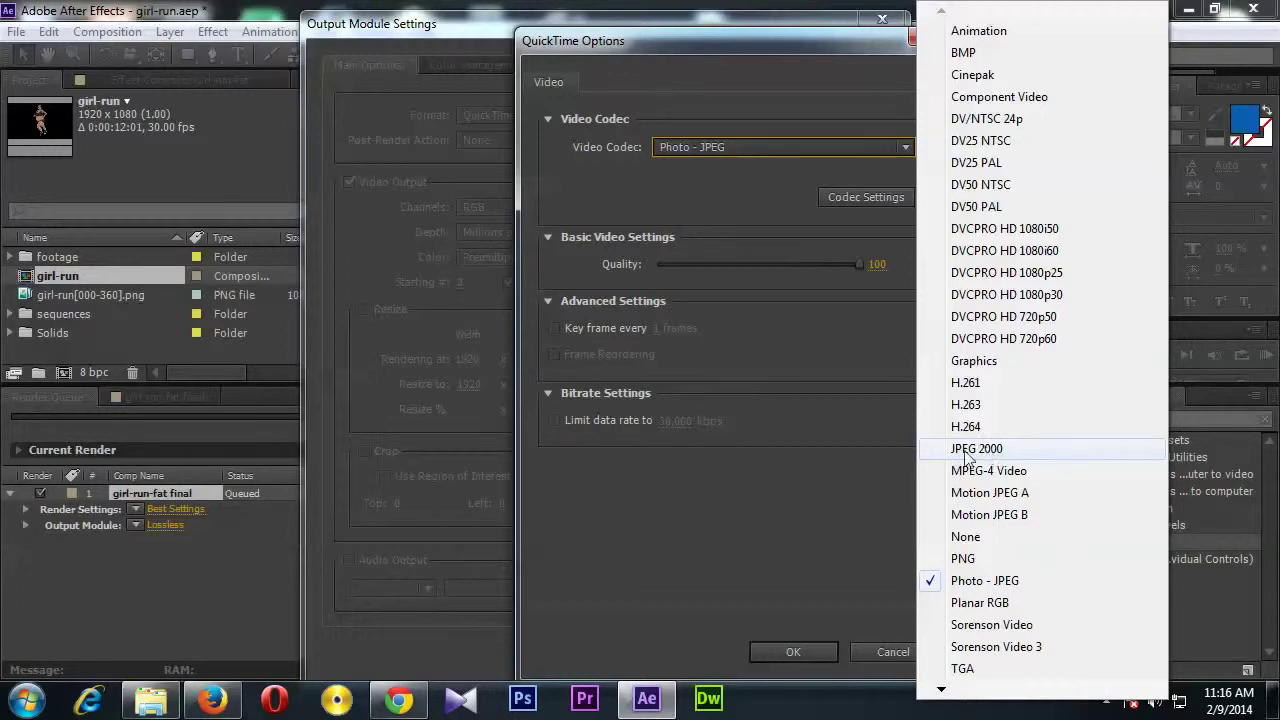
{"action": "left_click", "coordinate": [981, 584]}
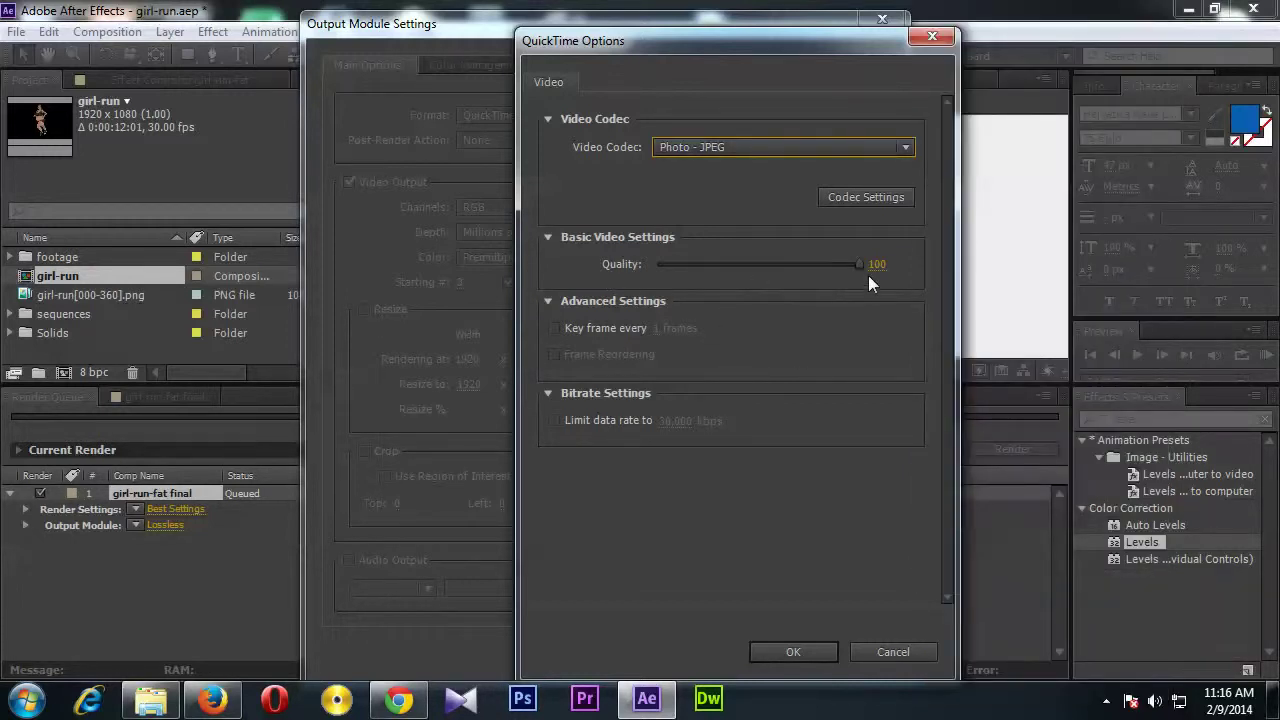
Check the stock page's required 70–90 quality range for the codec.
{"action": "left_click", "coordinate": [398, 700]}
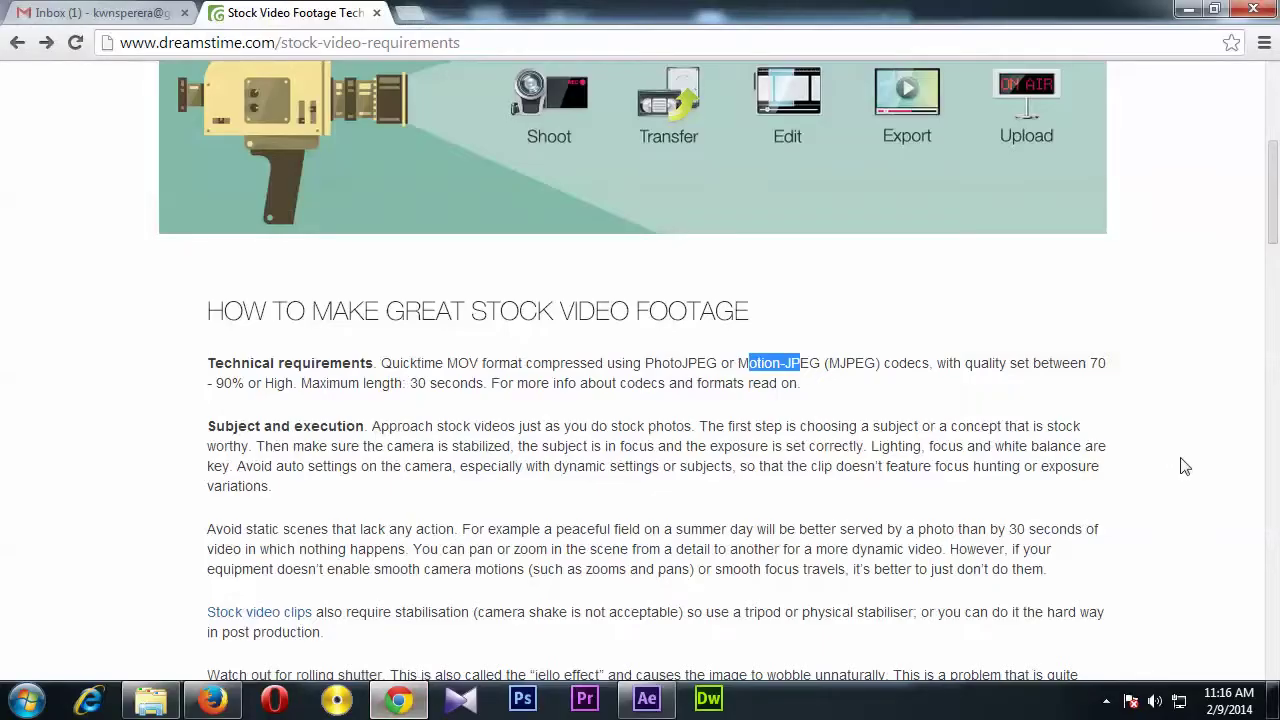
{"action": "double_click", "coordinate": [1097, 363]}
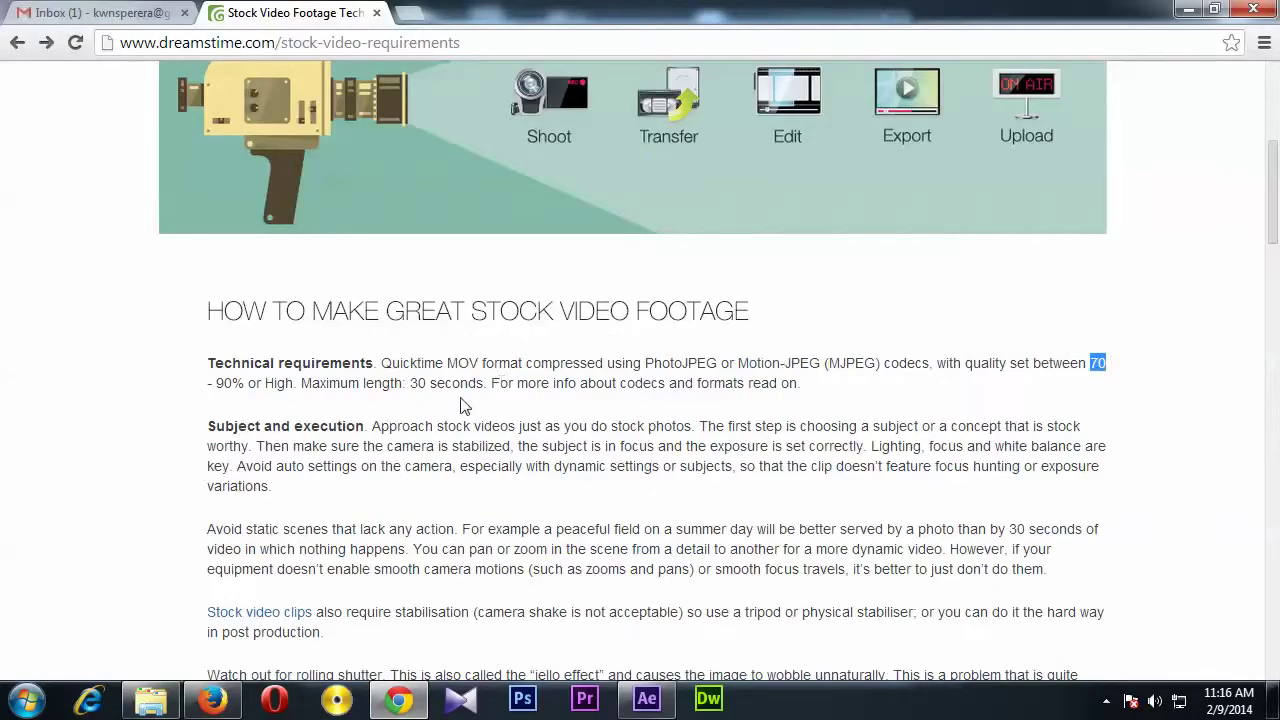
{"action": "left_click", "coordinate": [214, 383]}
{"action": "double_click", "coordinate": [226, 383]}
{"action": "left_click", "coordinate": [473, 603]}
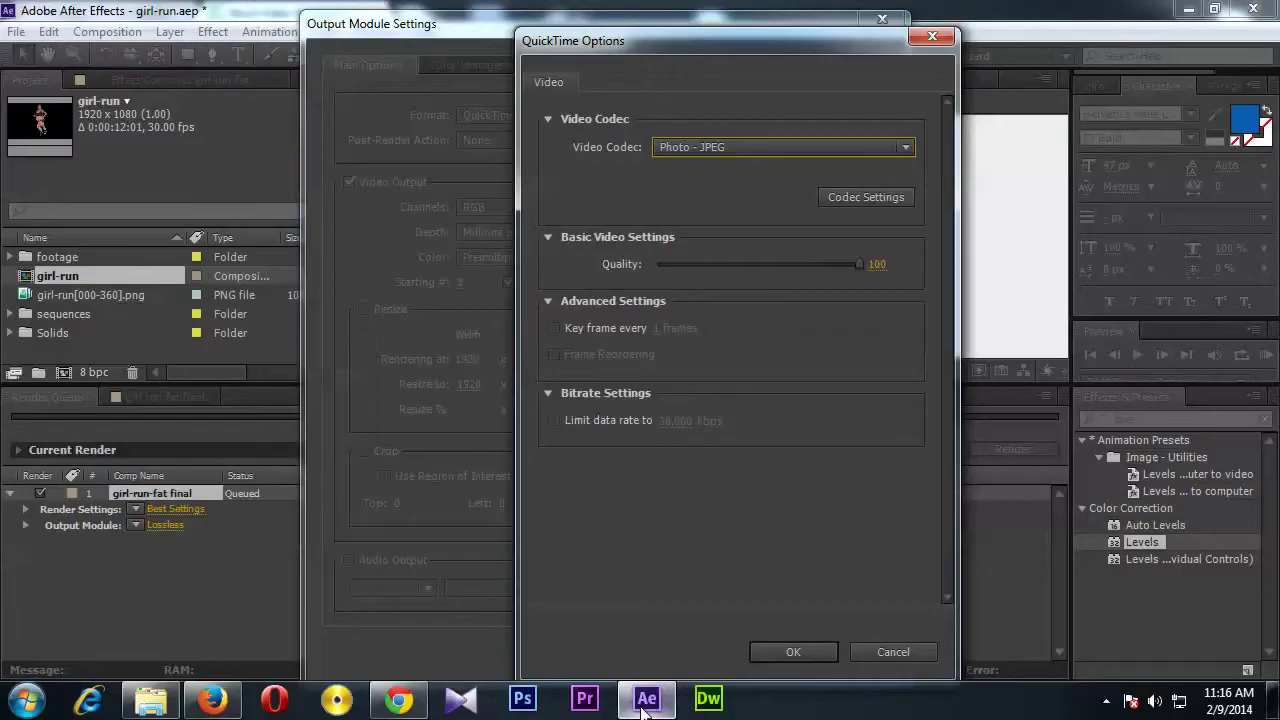
Set the Photo - JPEG codec quality to 100 in QuickTime Options.
{"action": "left_click", "coordinate": [646, 700]}
{"action": "left_click", "coordinate": [859, 267]}
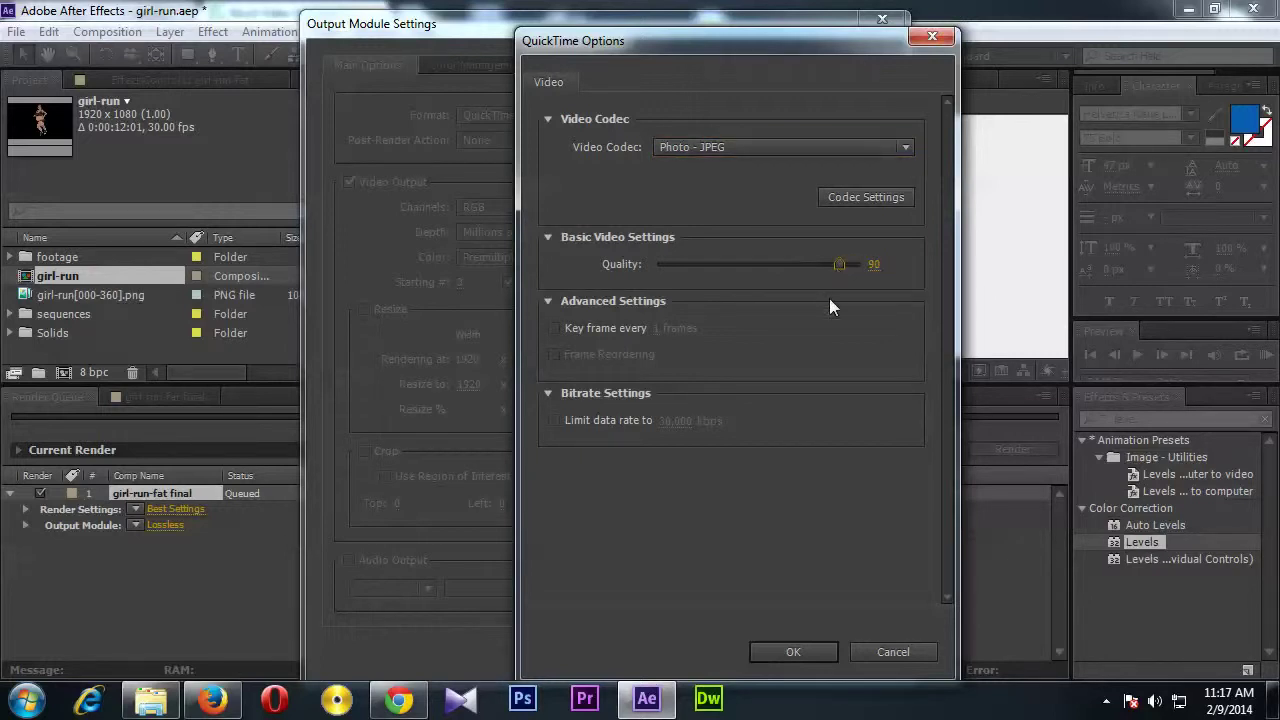
{"action": "left_click_drag", "start_coordinate": [839, 264], "coordinate": [874, 269]}
{"action": "left_click", "coordinate": [790, 652]}
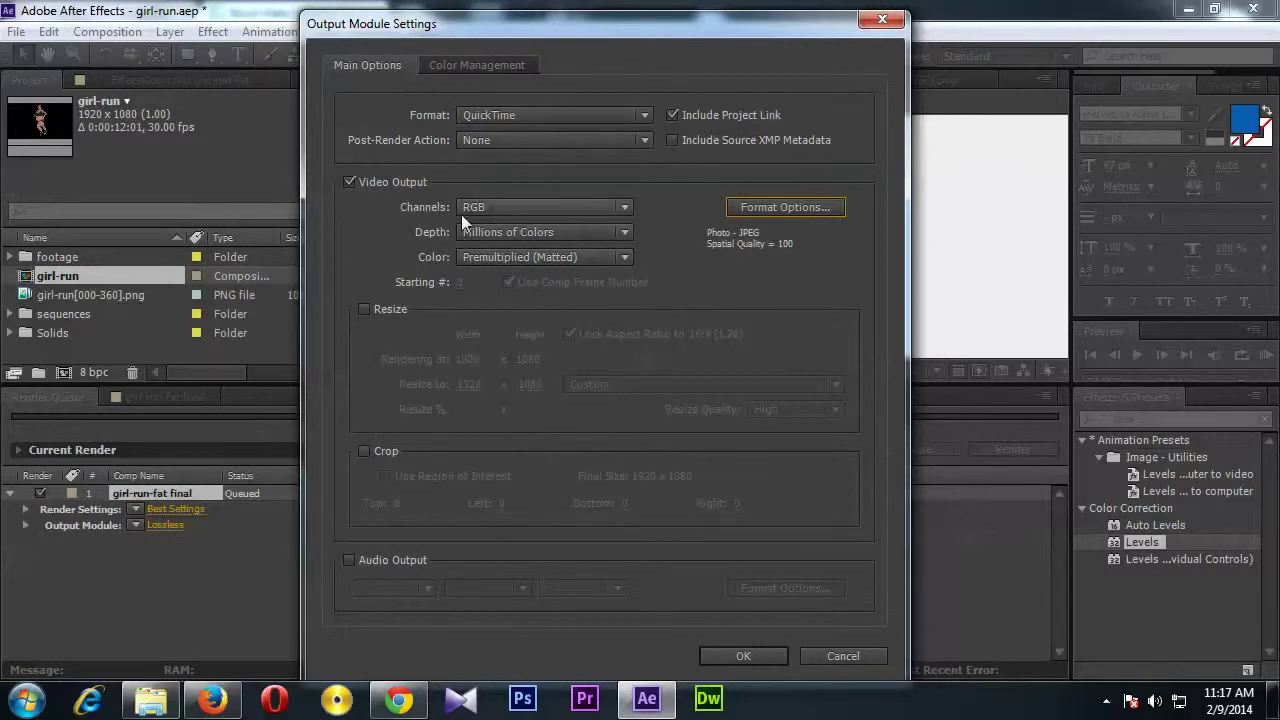
Keep RGB channels and Millions of Colors depth, then confirm the output module.
{"action": "left_click", "coordinate": [632, 208]}
{"action": "left_click", "coordinate": [626, 205]}
{"action": "left_click", "coordinate": [621, 236]}
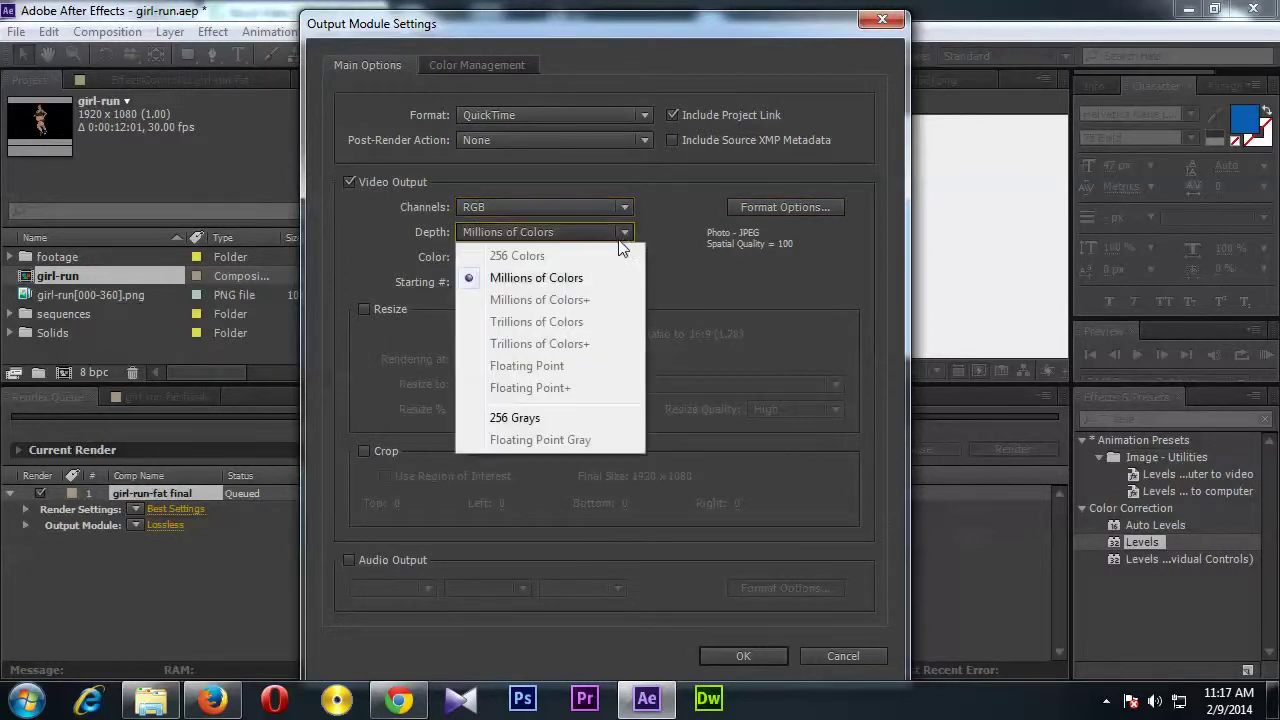
{"action": "left_click", "coordinate": [565, 283]}
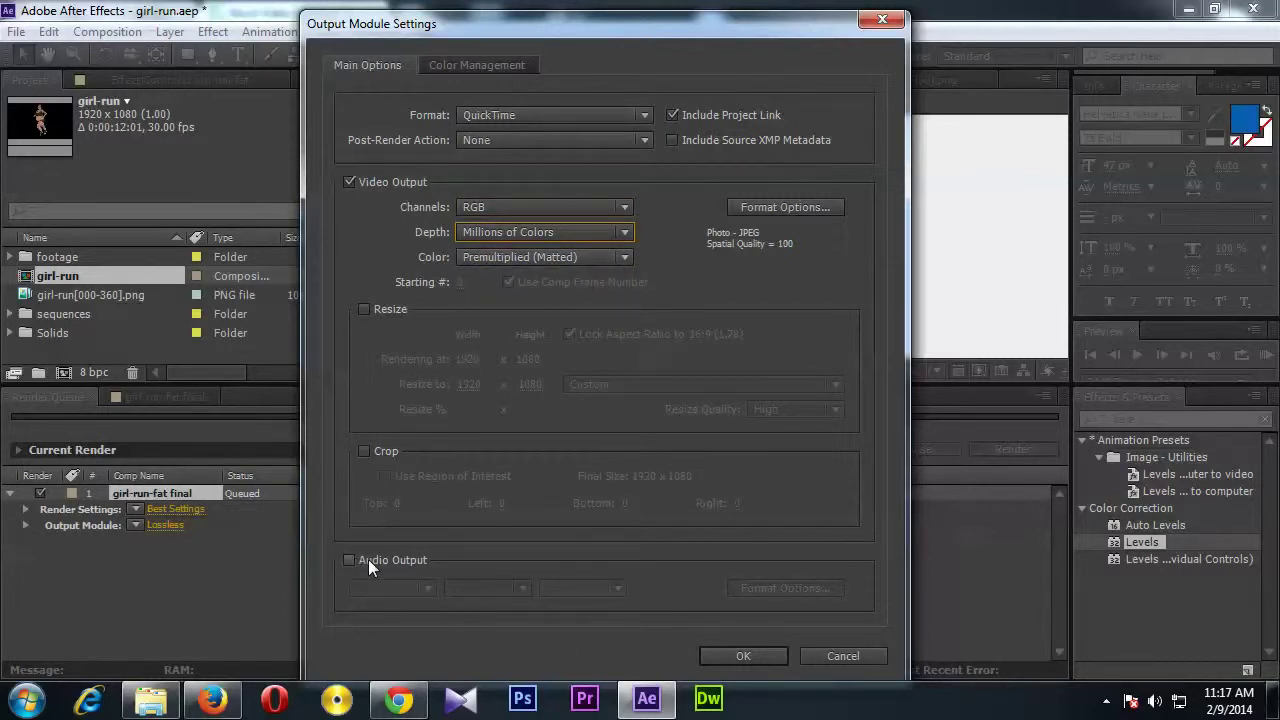
{"action": "left_click", "coordinate": [744, 656]}
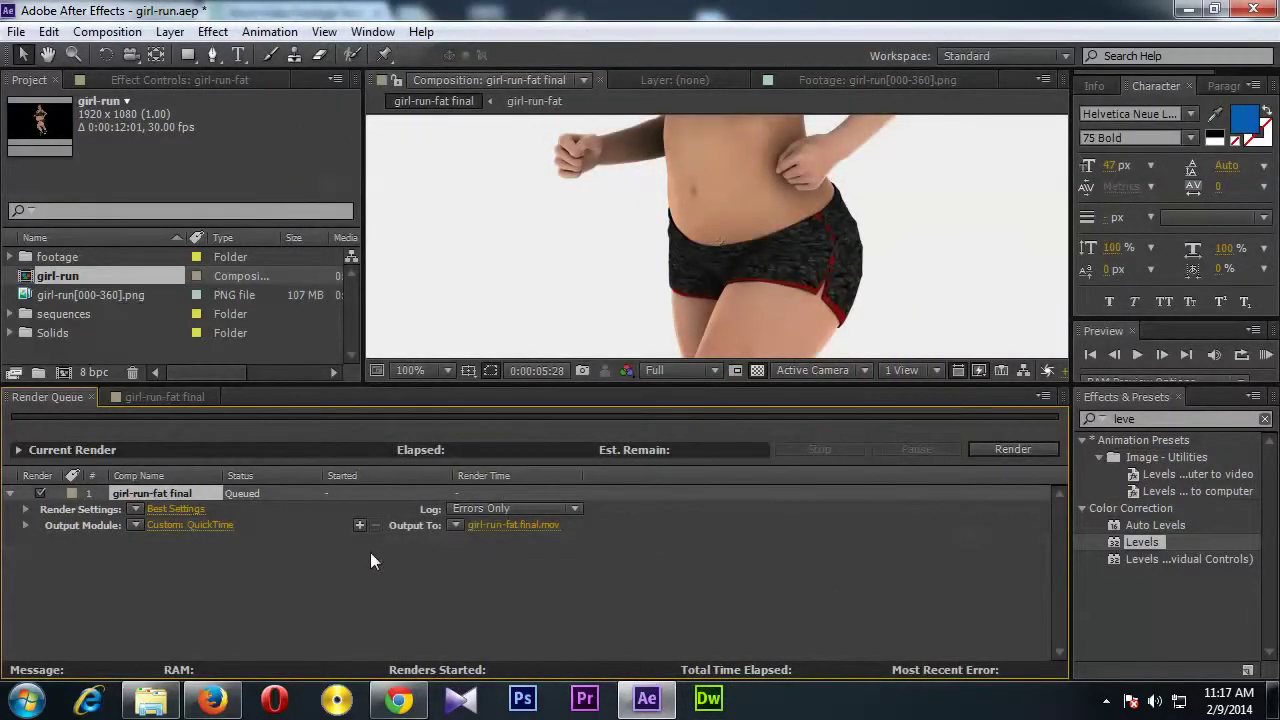
Keep Best quality in the queued item's Render Settings.
{"action": "left_click", "coordinate": [158, 508]}
{"action": "left_click_drag", "start_coordinate": [1076, 342], "coordinate": [537, 85]}
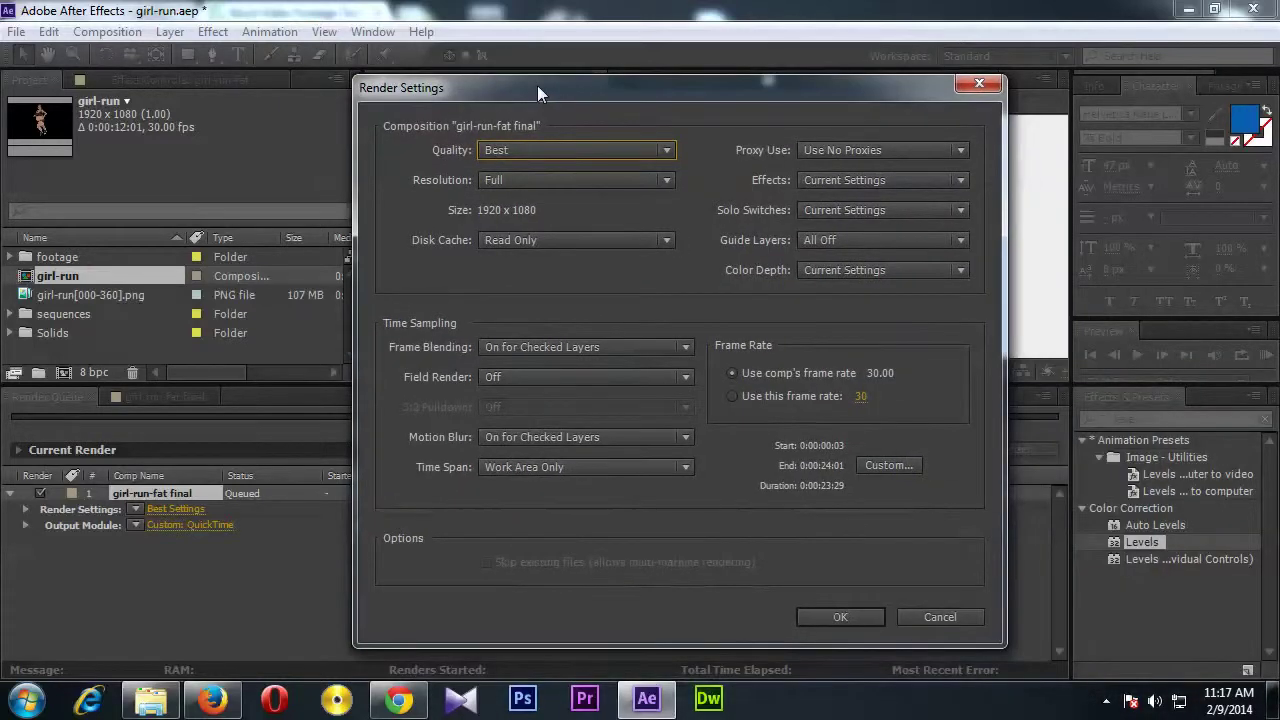
{"action": "left_click", "coordinate": [660, 152]}
{"action": "left_click", "coordinate": [528, 203]}
{"action": "left_click", "coordinate": [826, 618]}
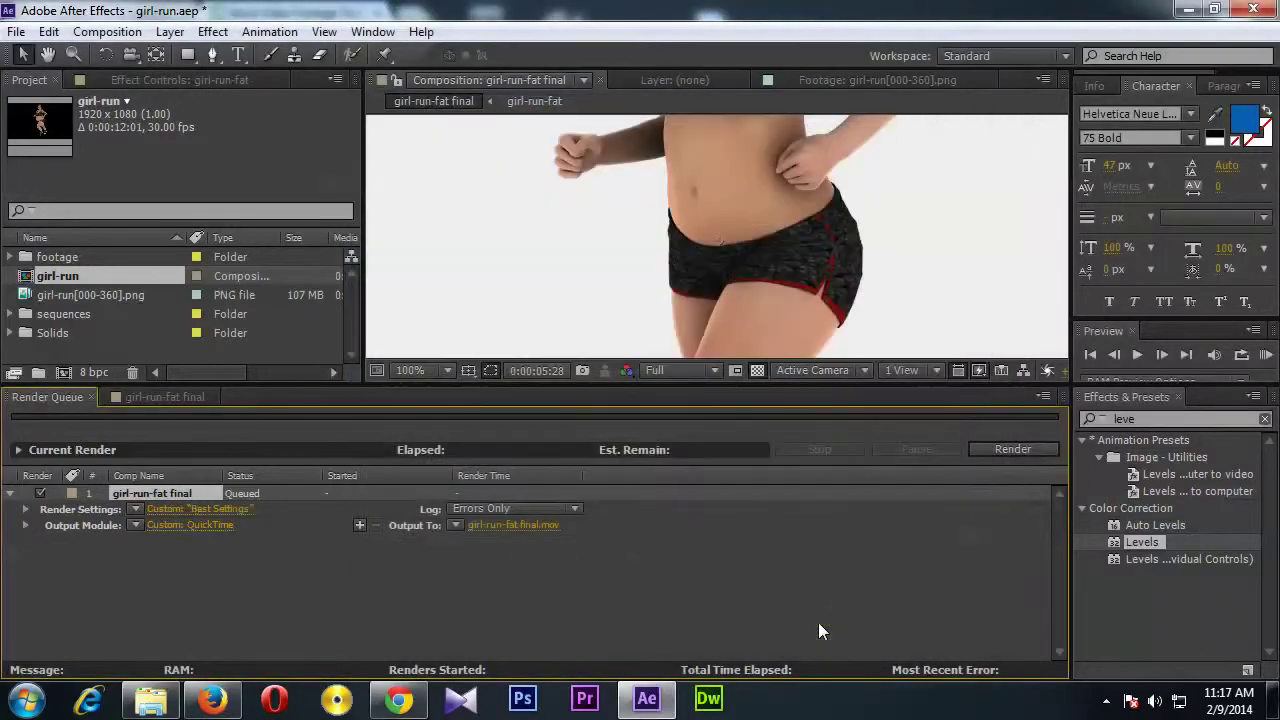
Save the output as girl-run-fat final.mov in the AE project folder.
{"action": "left_click", "coordinate": [499, 524]}
{"action": "left_click_drag", "start_coordinate": [608, 66], "coordinate": [468, 100]}
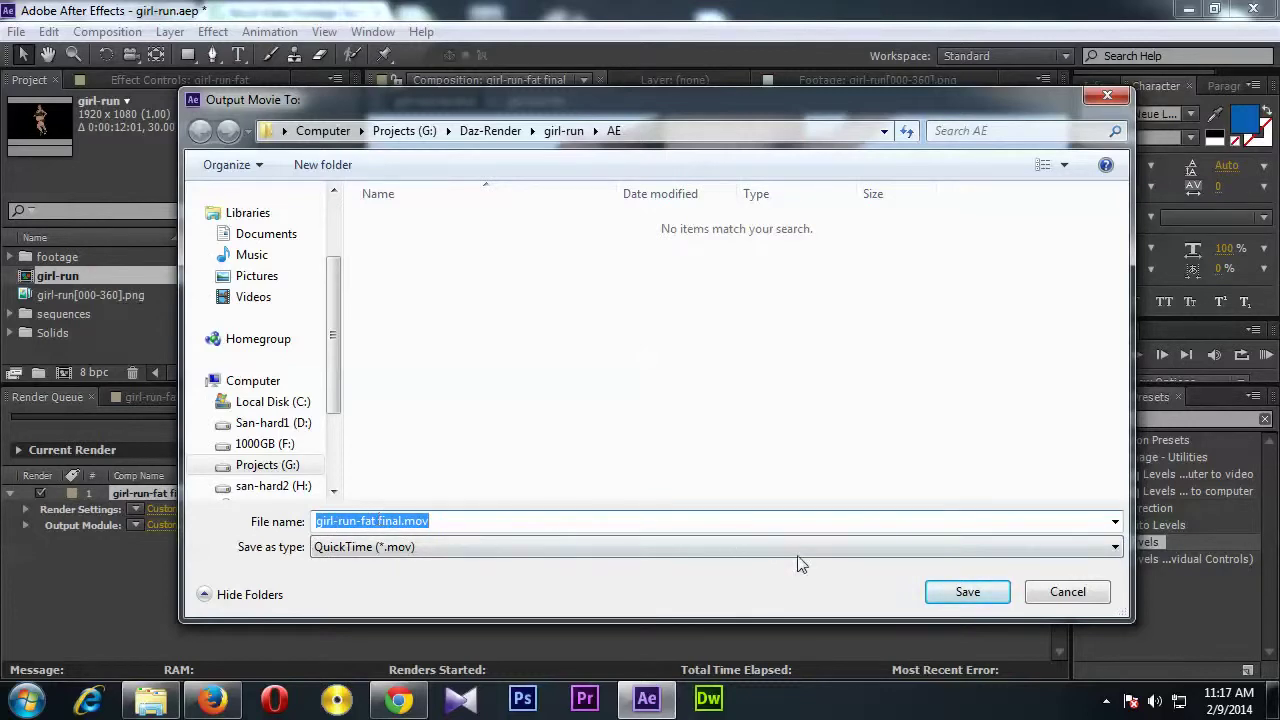
{"action": "left_click", "coordinate": [967, 592]}
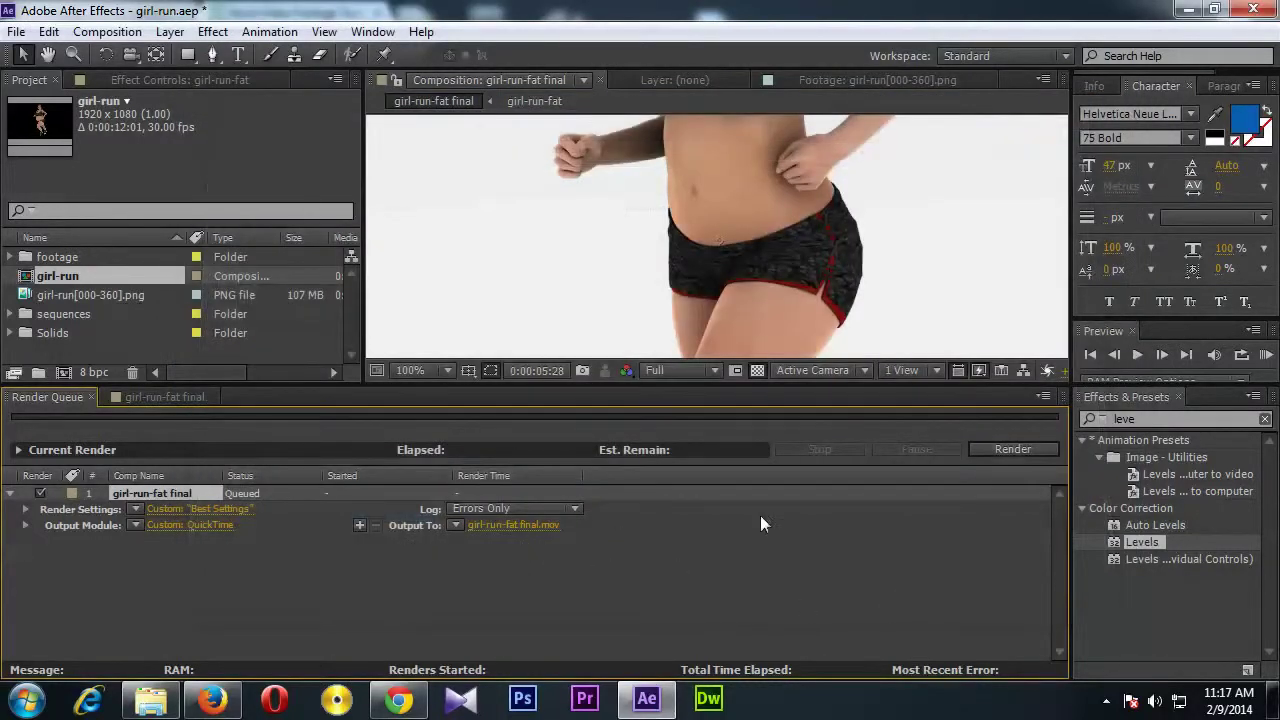
Render girl-run-fat final to the QuickTime movie and wait until the queue shows Done.
{"action": "left_click", "coordinate": [1008, 449]}
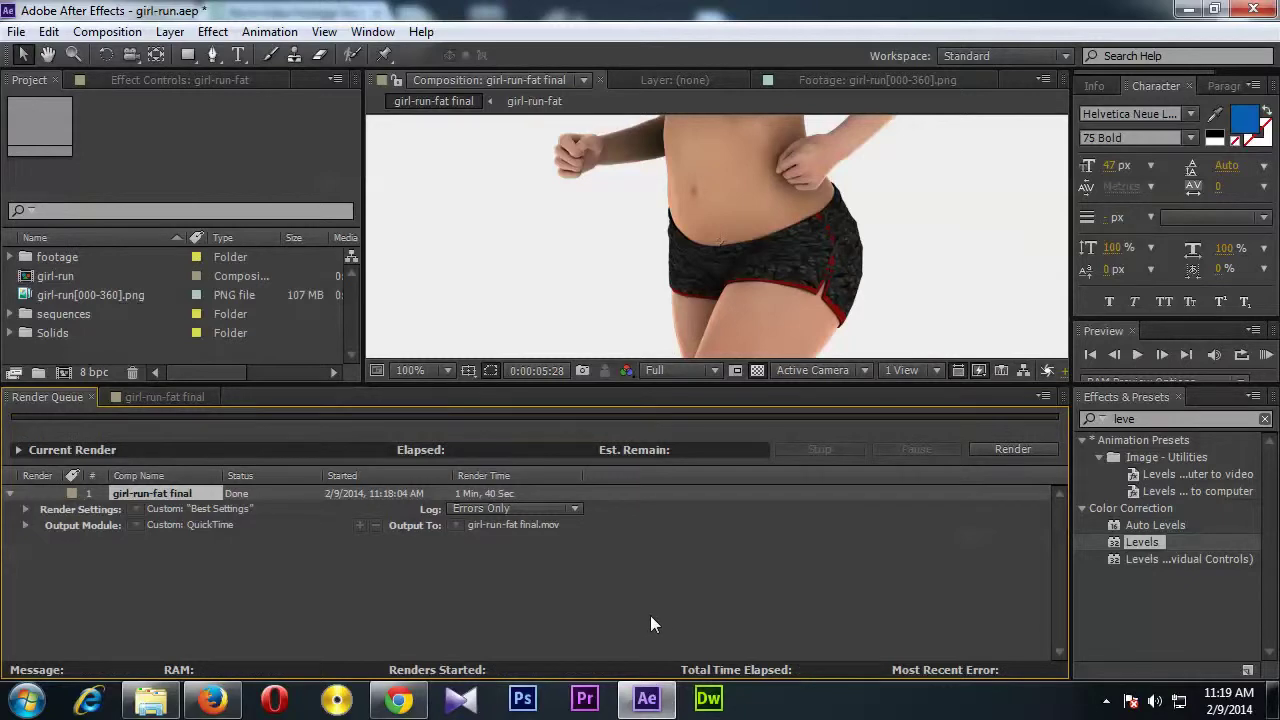
Open the girl-run AE folder and play girl-run-fat final.mov in KMPlayer.
{"action": "left_click", "coordinate": [150, 700]}
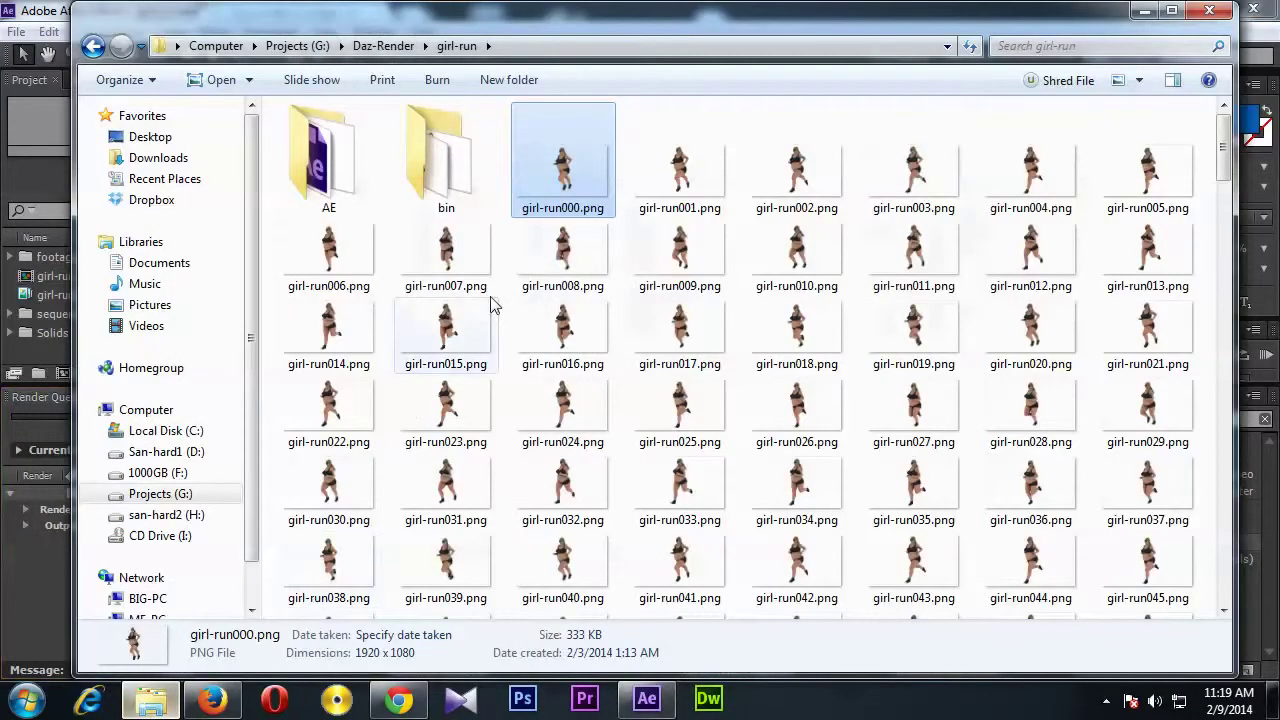
{"action": "left_click", "coordinate": [445, 173]}
{"action": "double_click", "coordinate": [312, 170]}
{"action": "left_click", "coordinate": [443, 172]}
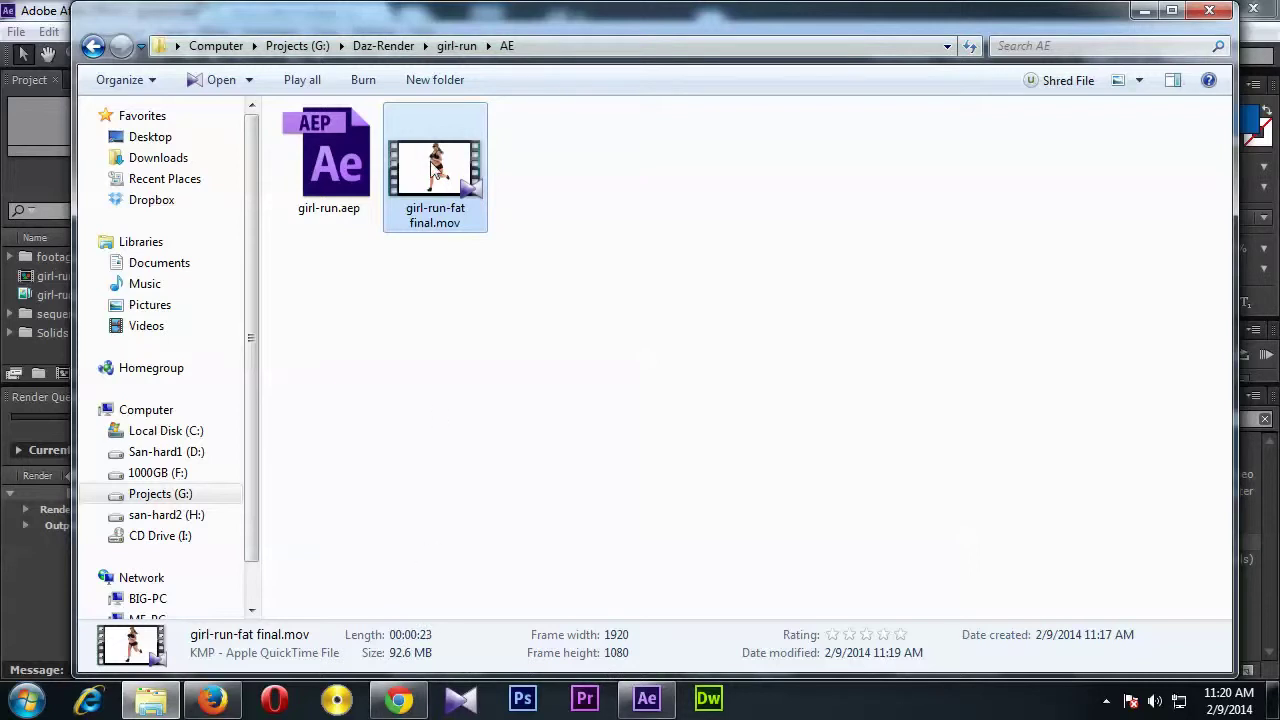
{"action": "double_click", "coordinate": [432, 170]}
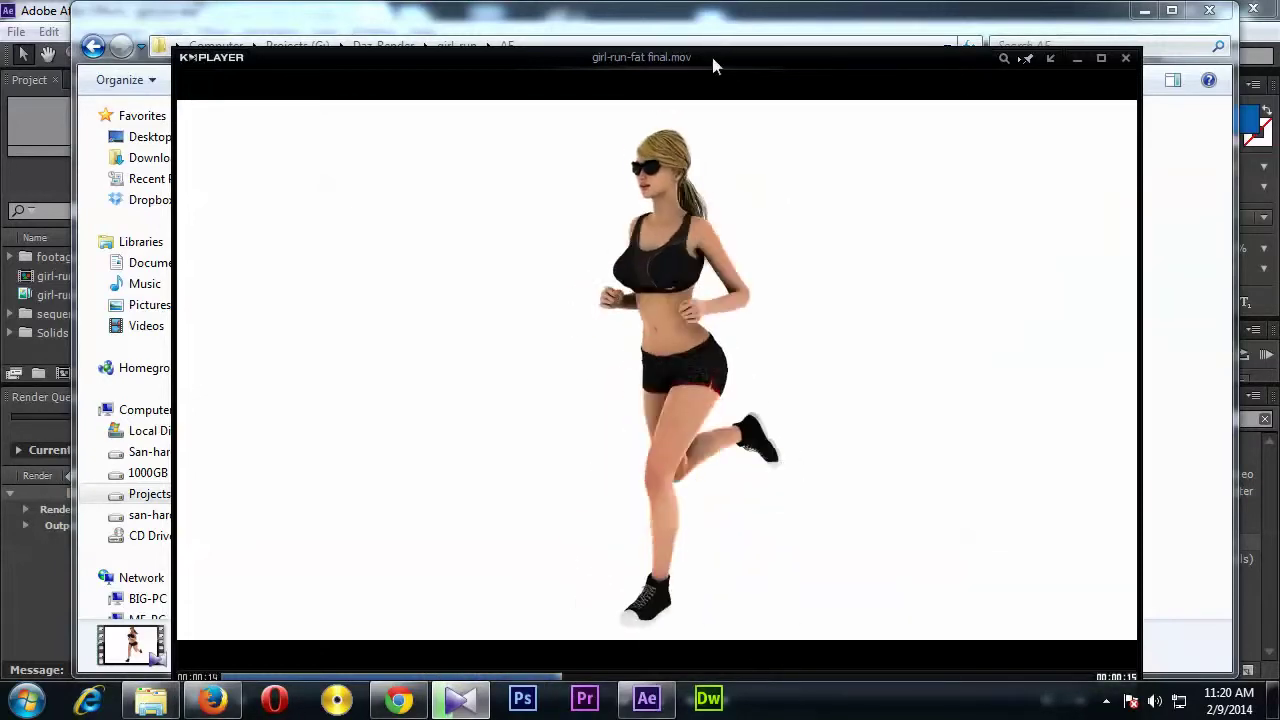
Skip the movie ahead to about 16 seconds in KMPlayer, then close the player.
{"action": "left_click_drag", "start_coordinate": [711, 53], "coordinate": [705, 29]}
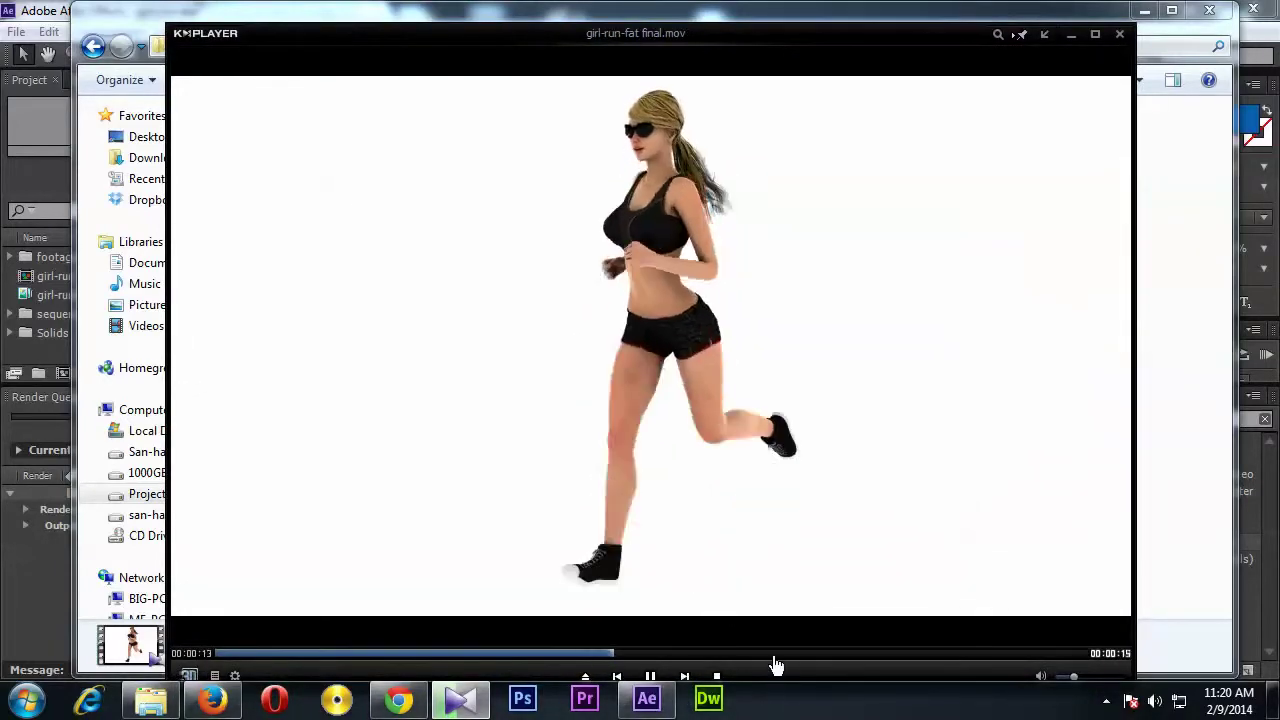
{"action": "left_click_drag", "start_coordinate": [771, 658], "coordinate": [940, 662]}
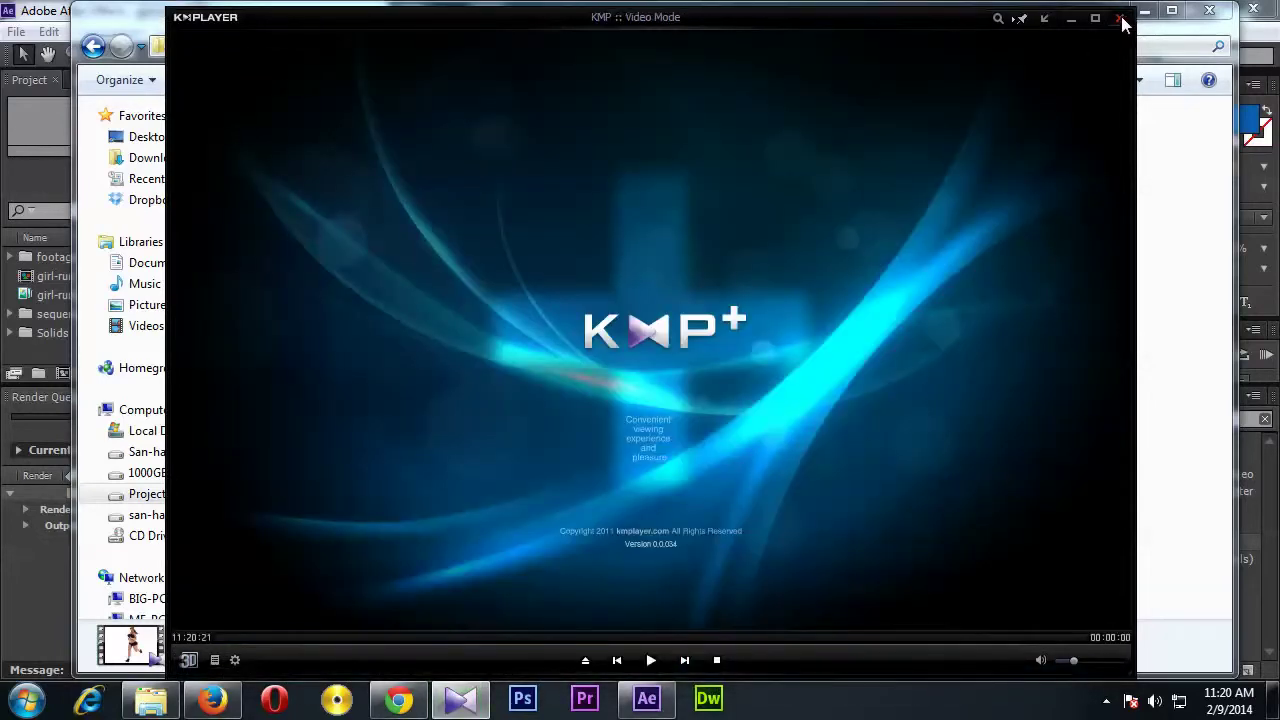
{"action": "left_click", "coordinate": [1119, 18]}
Select girl-run-fat final.mov to confirm its 1920×1080, 23-second, 92.6 MB details.
{"action": "left_click", "coordinate": [538, 197]}
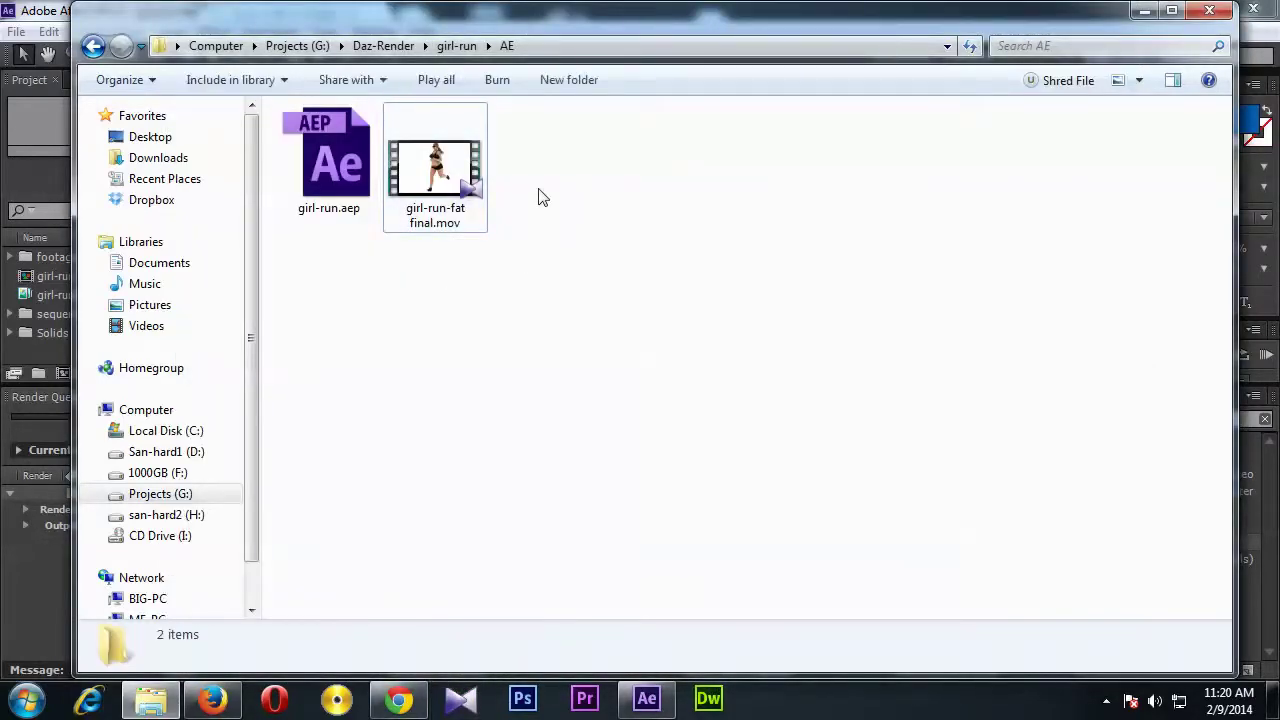
{"action": "left_click", "coordinate": [451, 181]}
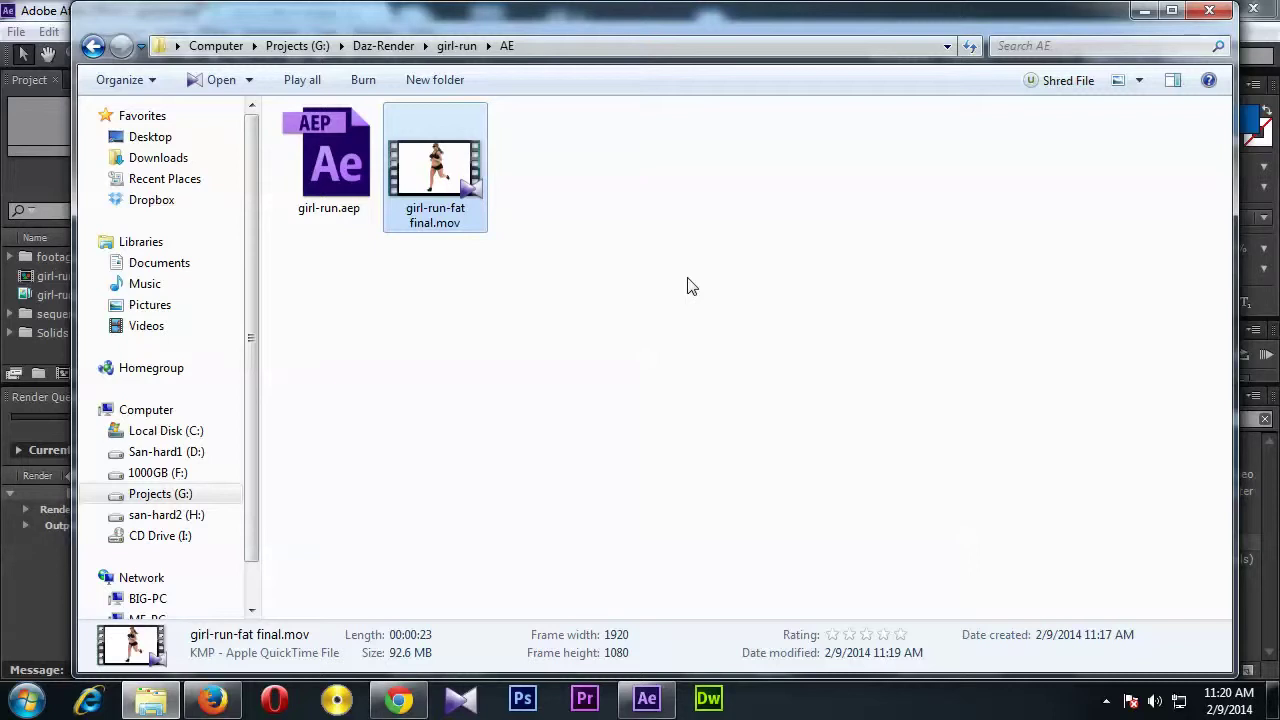
{"action": "left_click", "coordinate": [545, 210]}
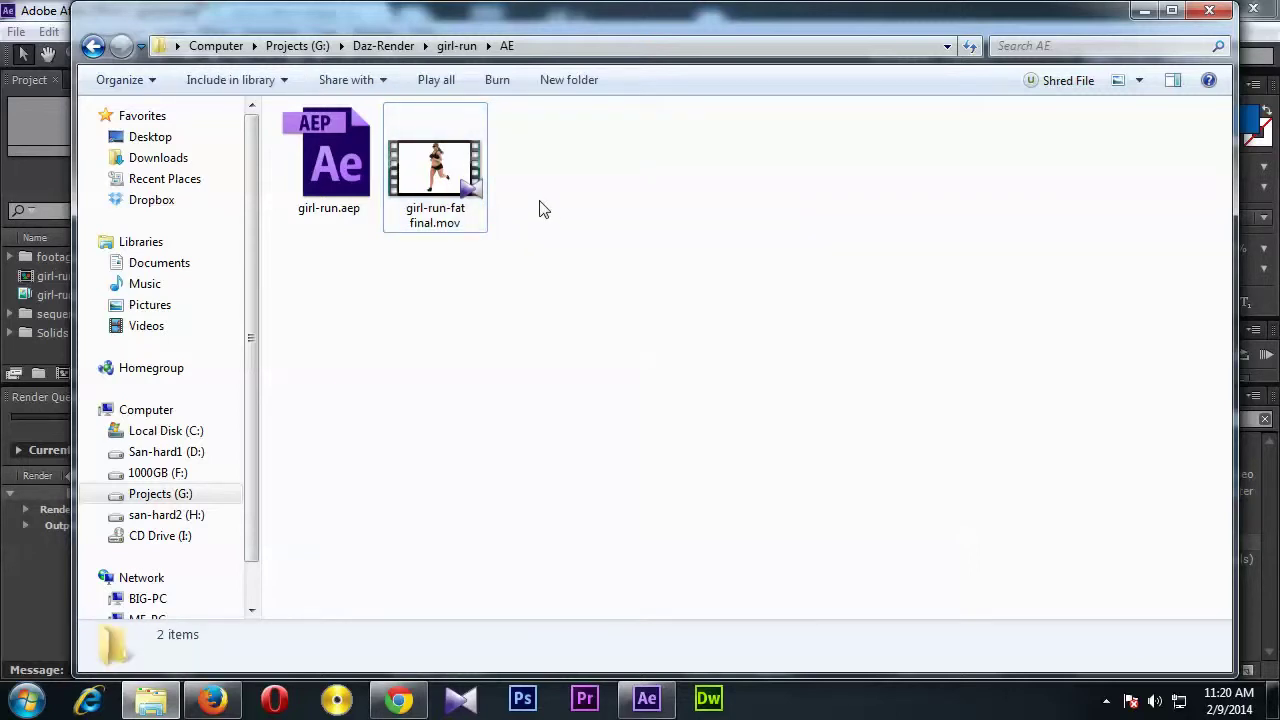
{"action": "left_click", "coordinate": [430, 166]}
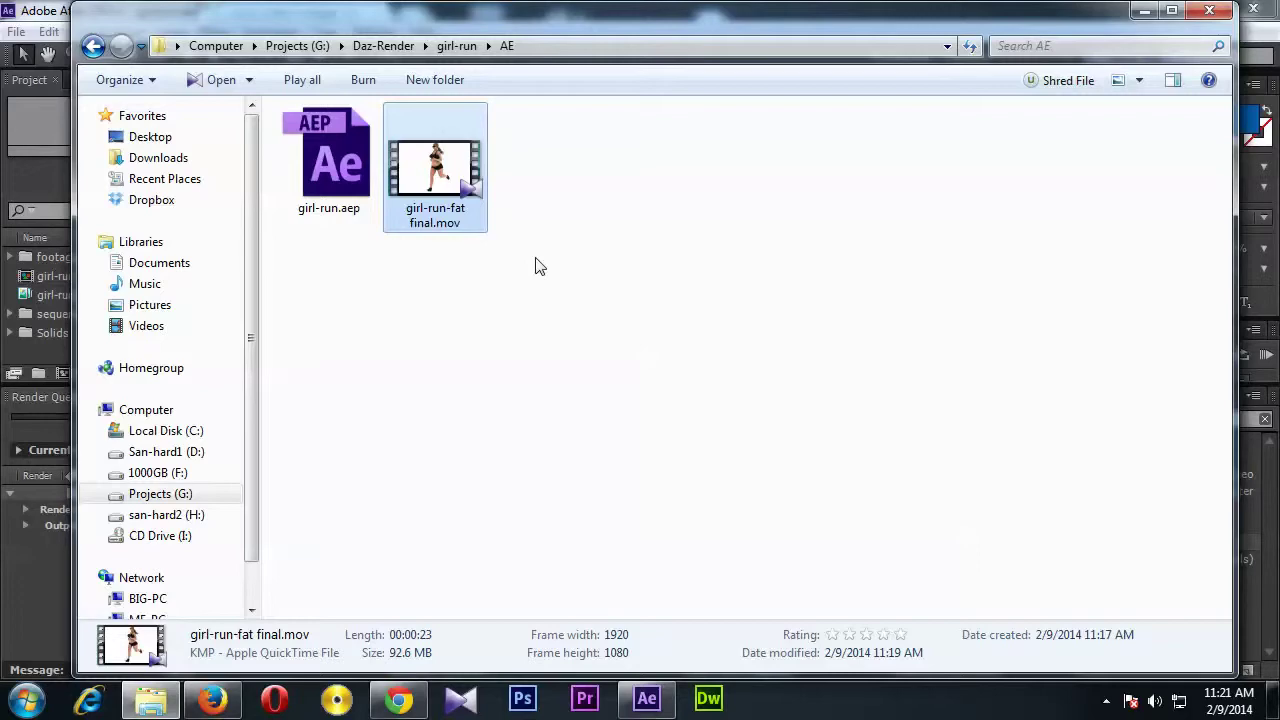
Read Dreamstime's intraframe (PhotoJPEG) versus interframe compression notes, then minimize Chrome.
{"action": "left_click", "coordinate": [400, 698]}
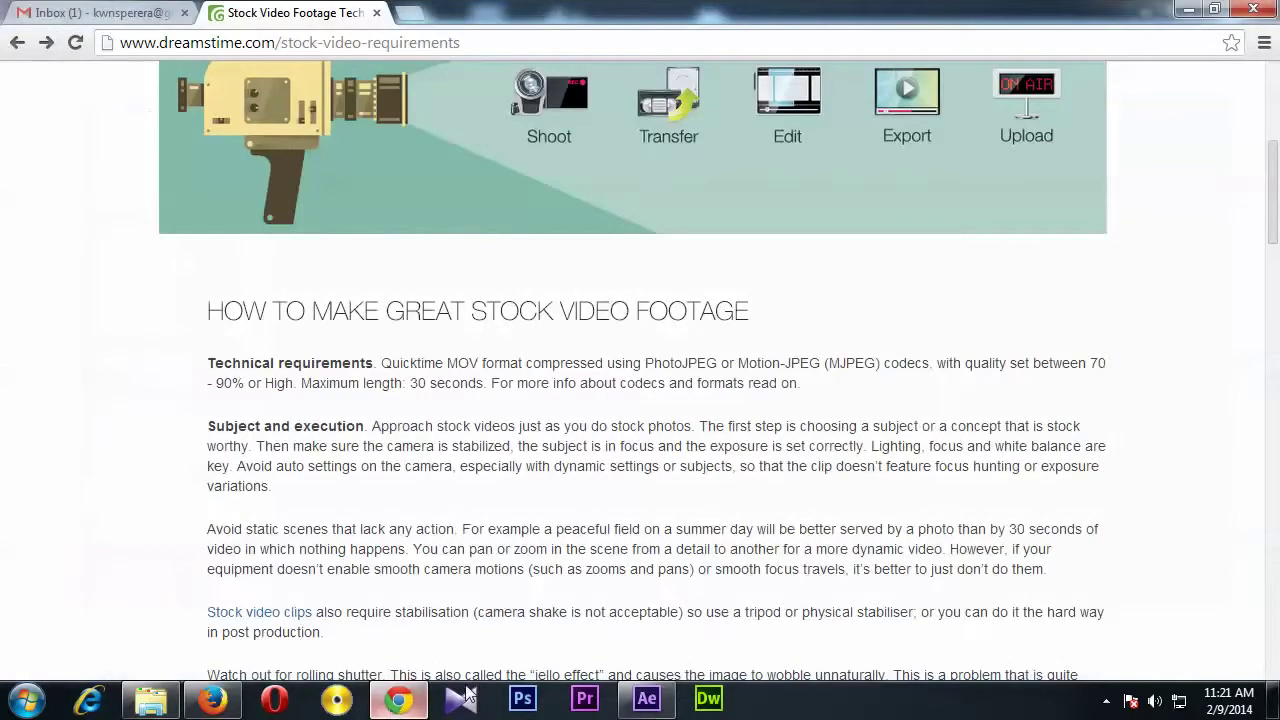
{"action": "left_click_drag", "start_coordinate": [1272, 201], "coordinate": [1272, 480]}
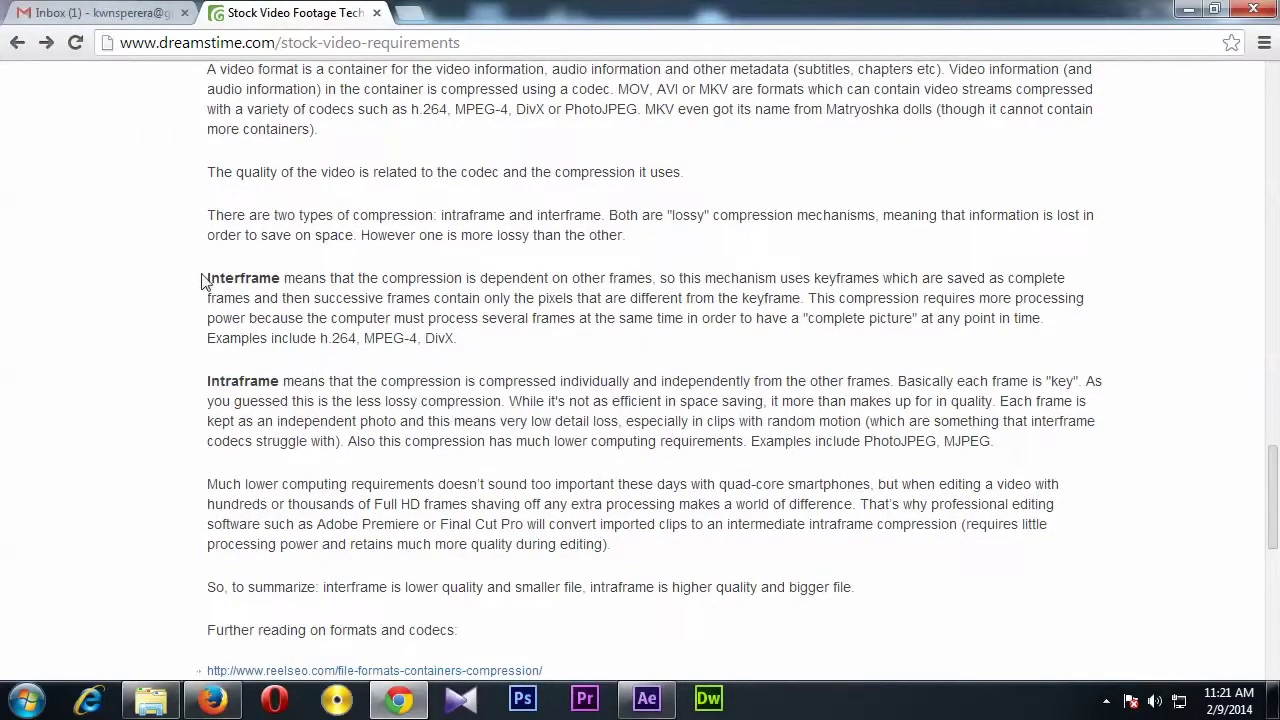
{"action": "left_click_drag", "start_coordinate": [207, 282], "coordinate": [366, 416]}
{"action": "left_click", "coordinate": [443, 460]}
{"action": "left_click_drag", "start_coordinate": [926, 441], "coordinate": [889, 441]}
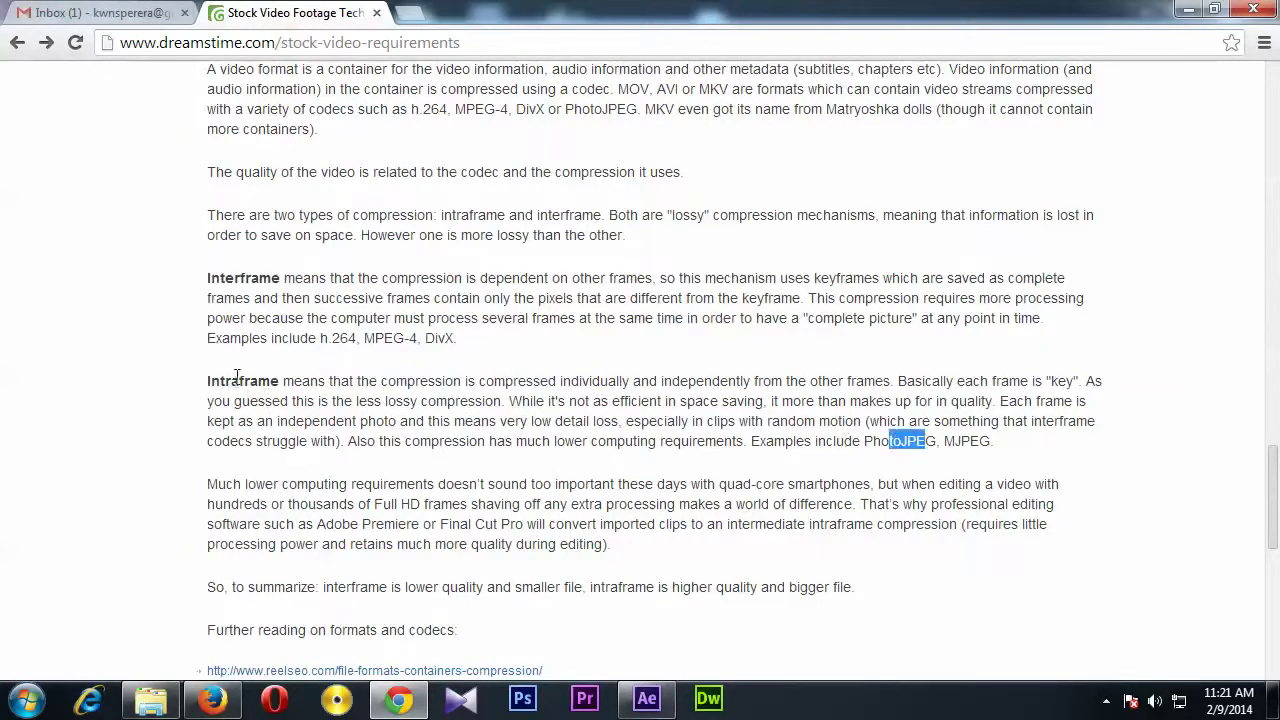
{"action": "left_click_drag", "start_coordinate": [210, 381], "coordinate": [320, 338]}
{"action": "left_click", "coordinate": [282, 381]}
{"action": "left_click", "coordinate": [355, 338]}
{"action": "left_click", "coordinate": [223, 283]}
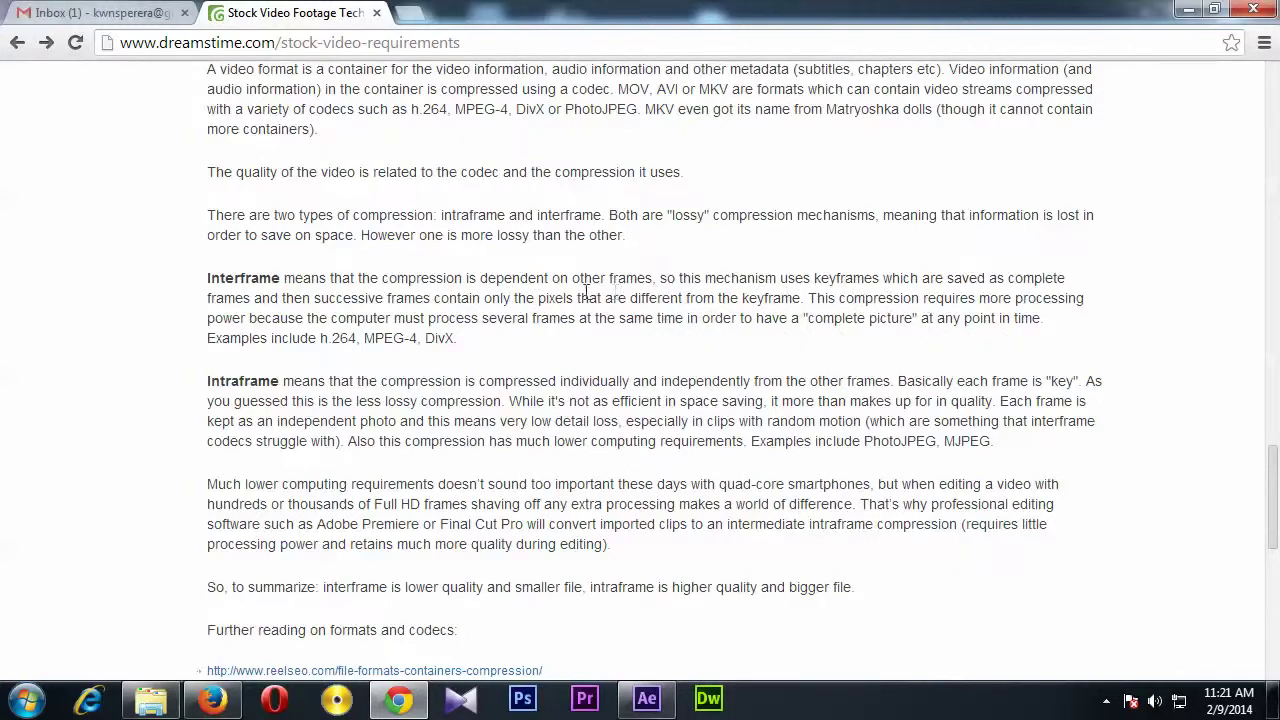
{"action": "double_click", "coordinate": [523, 297]}
{"action": "left_click", "coordinate": [416, 286]}
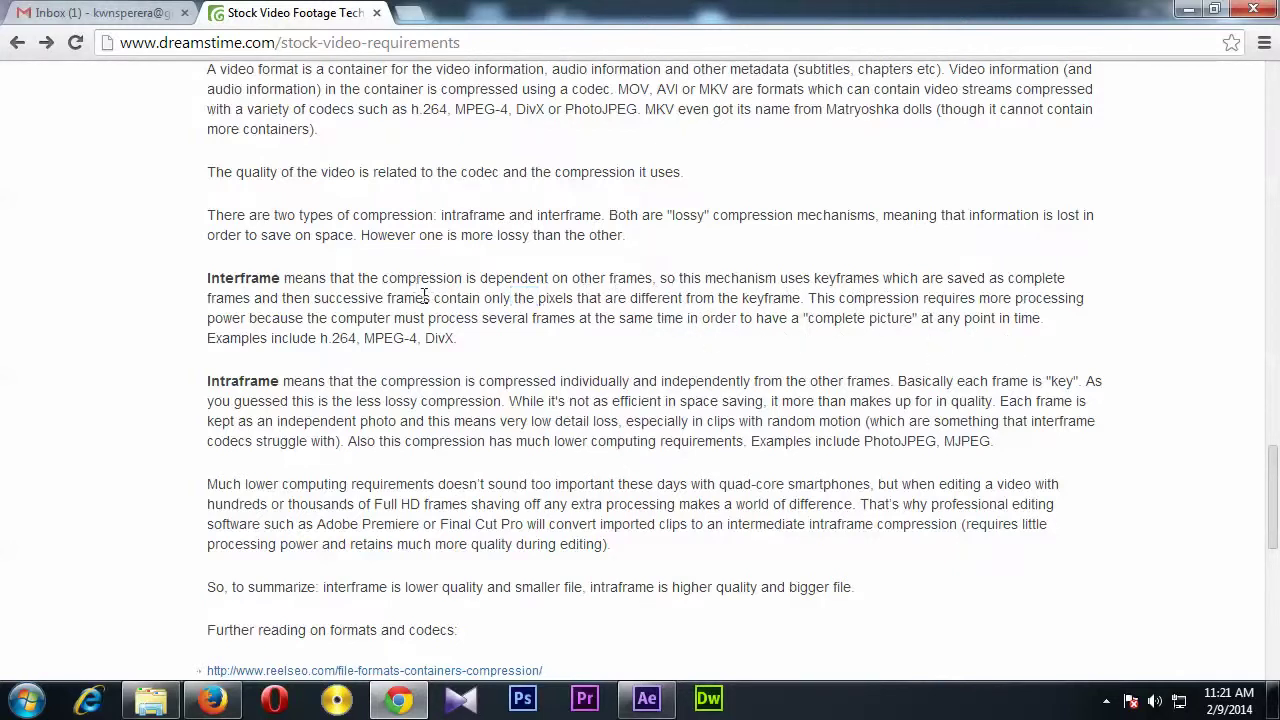
{"action": "left_click", "coordinate": [1186, 11]}
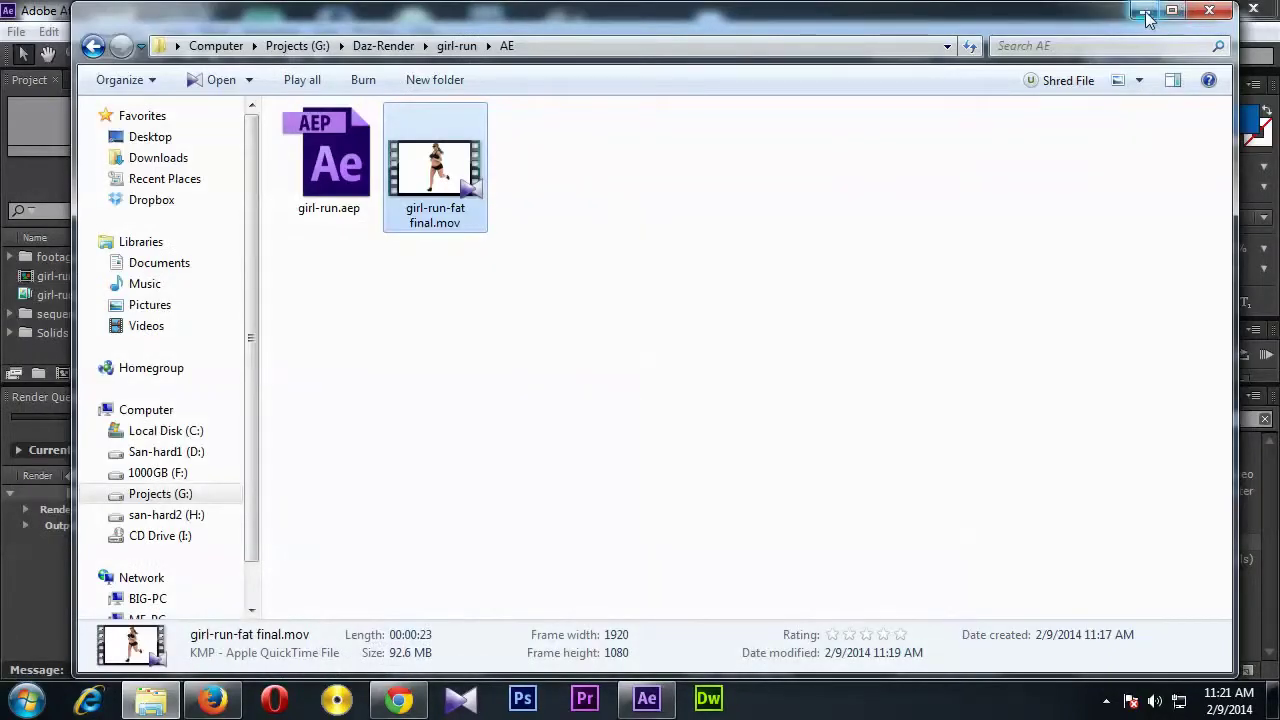
Deselect the rendered movie file, then minimize the AE folder window and After Effects.
{"action": "left_click", "coordinate": [1143, 11]}
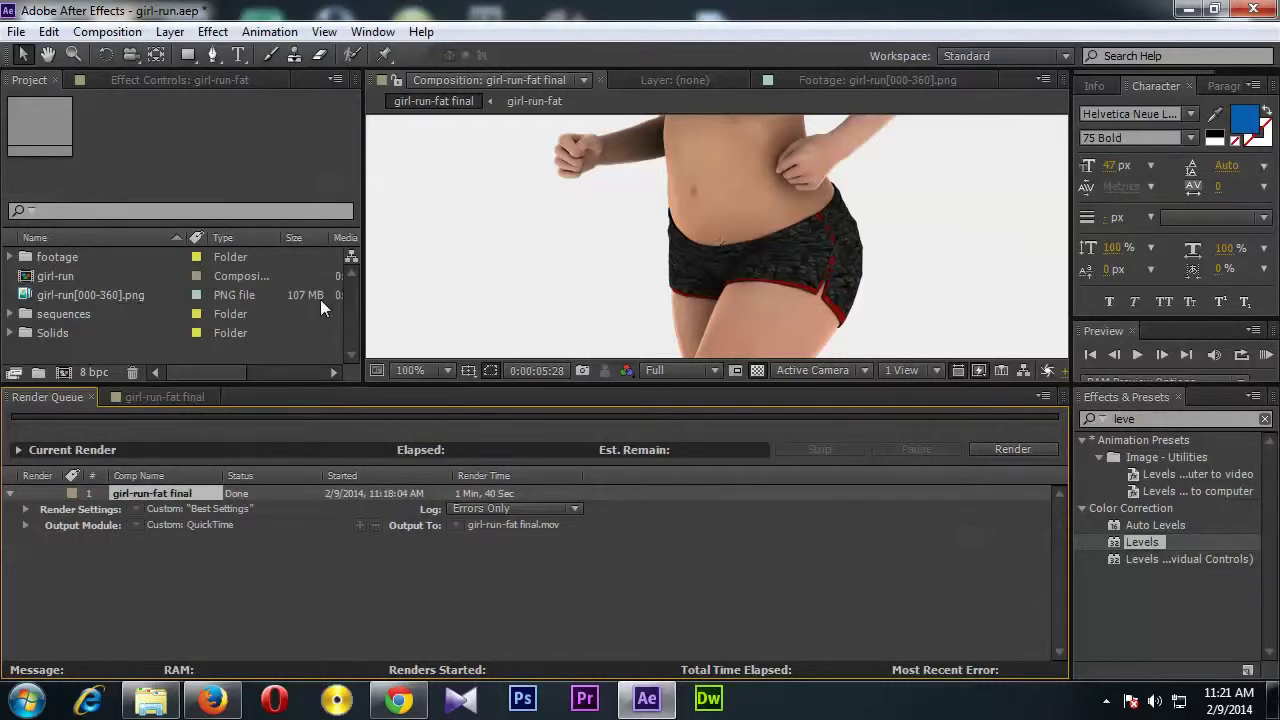
{"action": "left_click", "coordinate": [150, 698]}
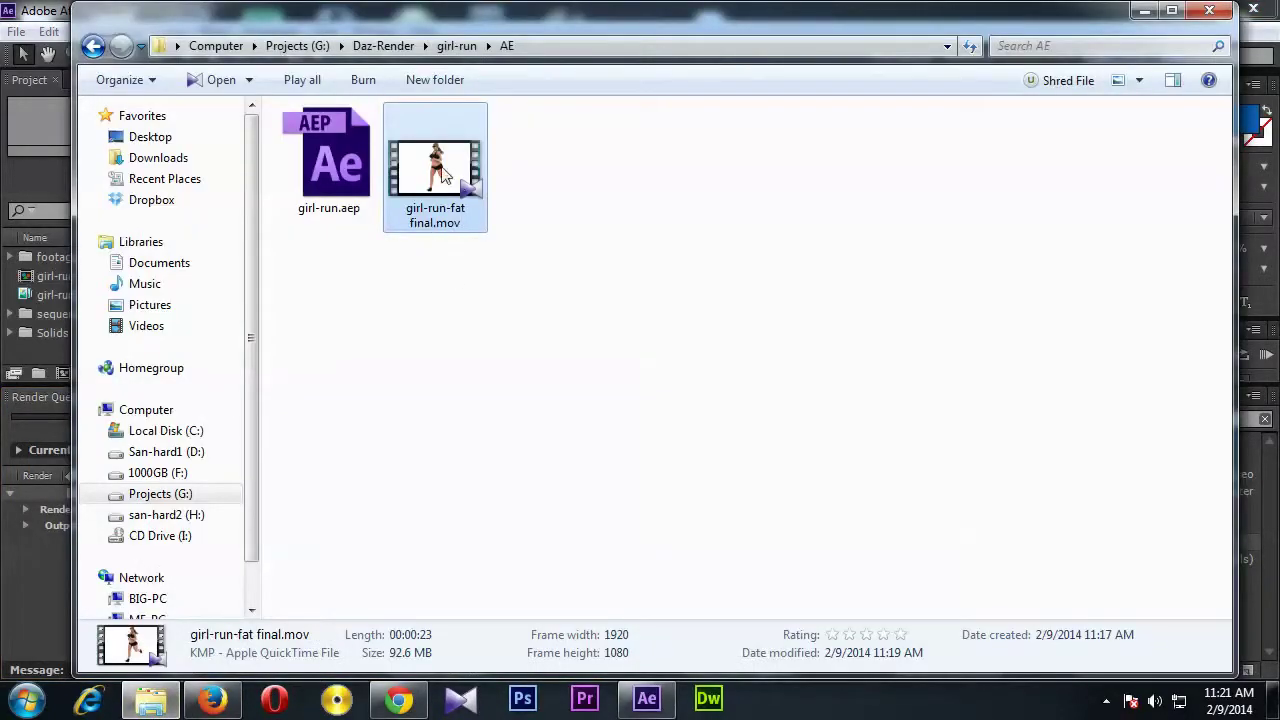
{"action": "left_click", "coordinate": [546, 286]}
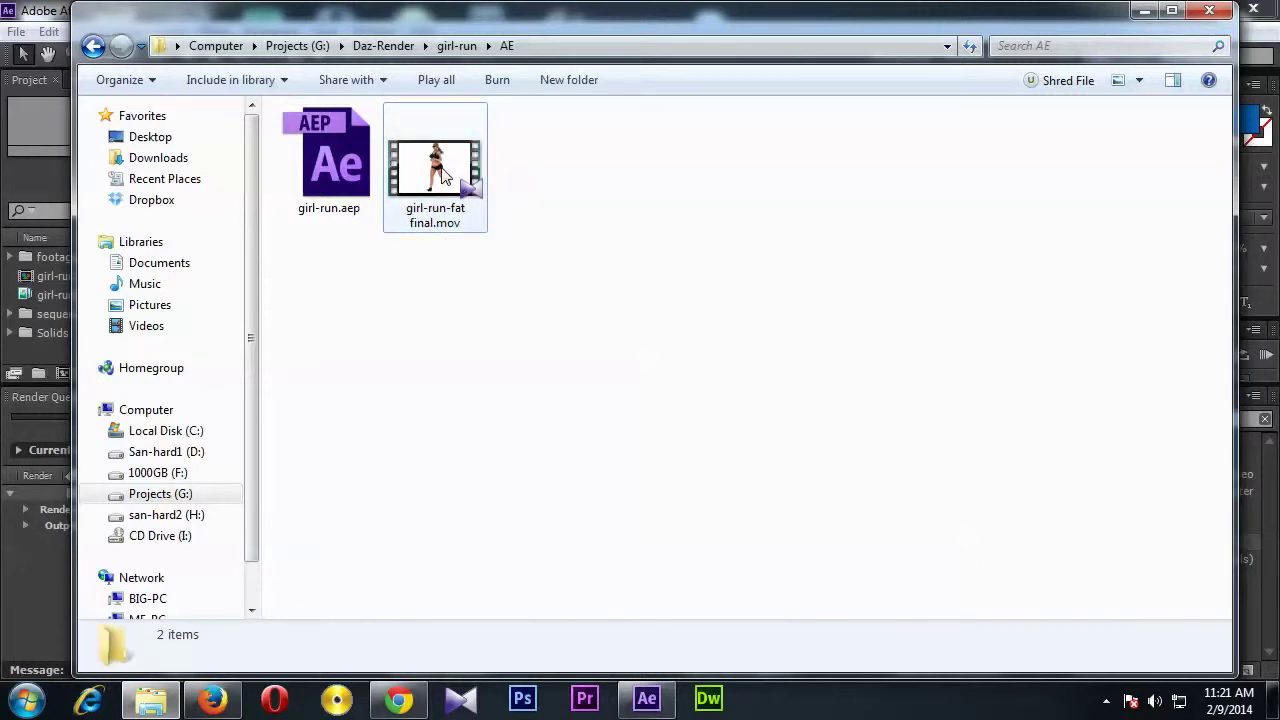
{"action": "left_click", "coordinate": [1144, 10]}
{"action": "left_click", "coordinate": [1190, 12]}
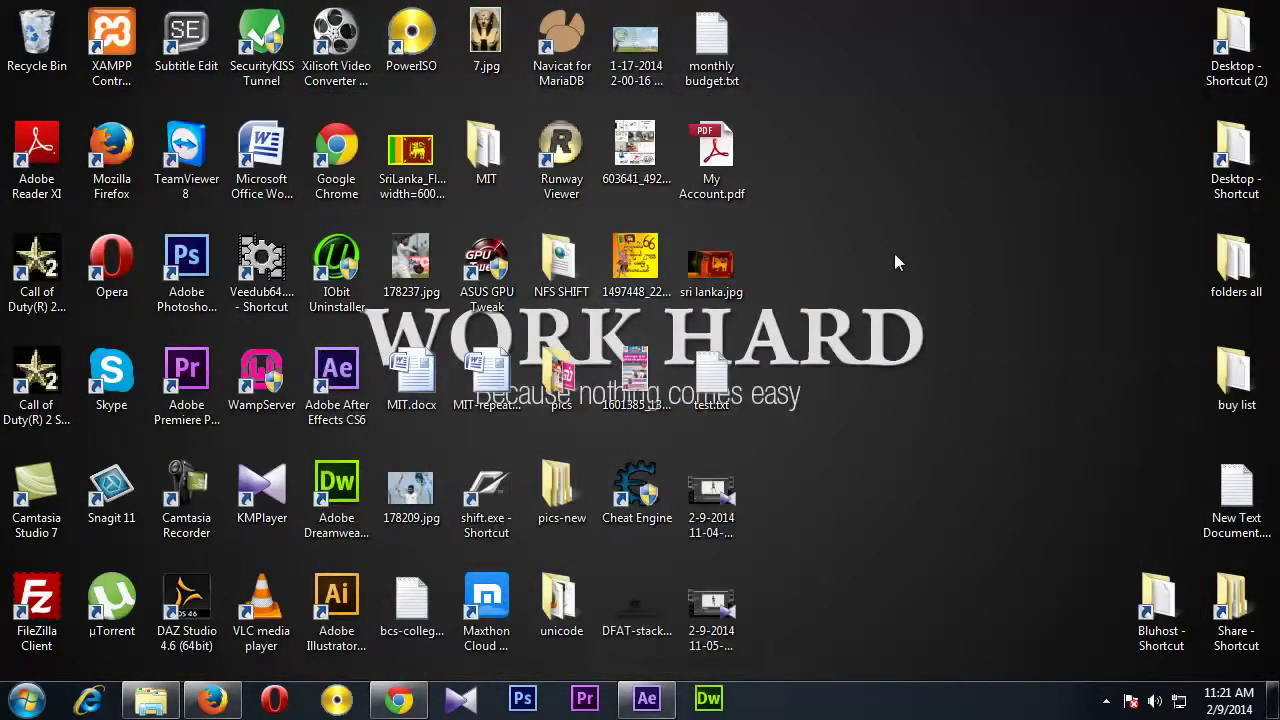